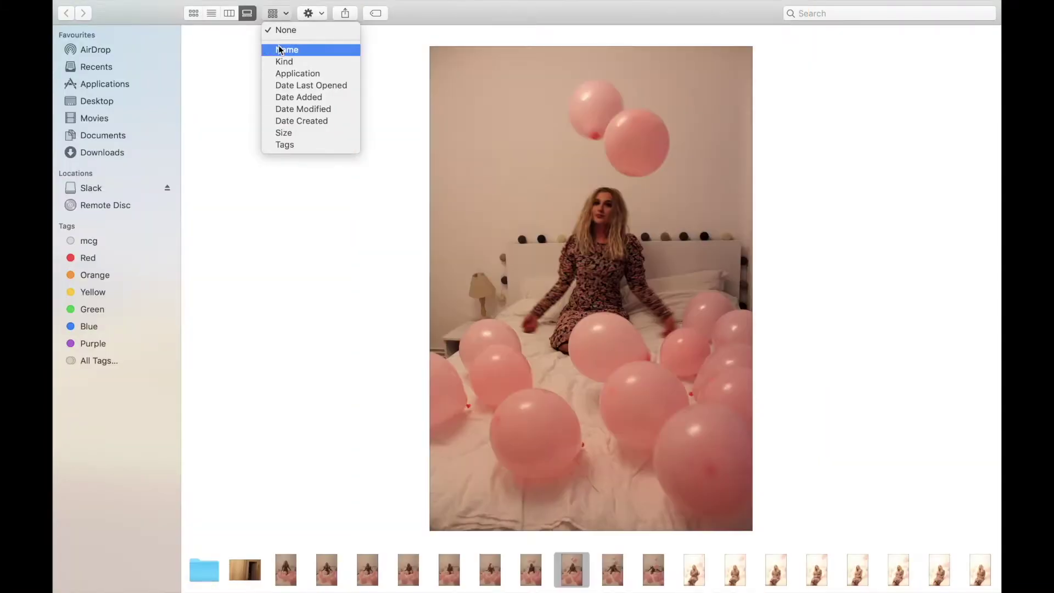
- Browse through the balloon photos in the shoot folder one after another, starting from the first portrait shot
click(257, 259)
click(291, 575)
key(Right)
key(Right)
key(Right)
key(Right)
key(Right)
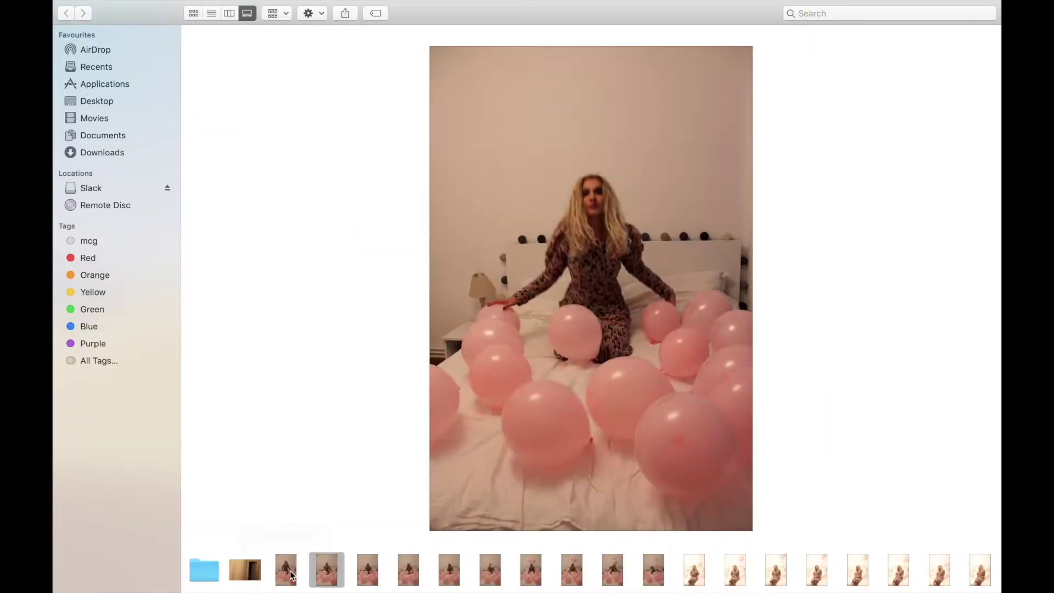
key(Right)
key(Right)
key(Right)
key(Right)
key(Right)
key(Right)
key(Right)
key(Right)
key(Right)
key(Right)
key(Right)
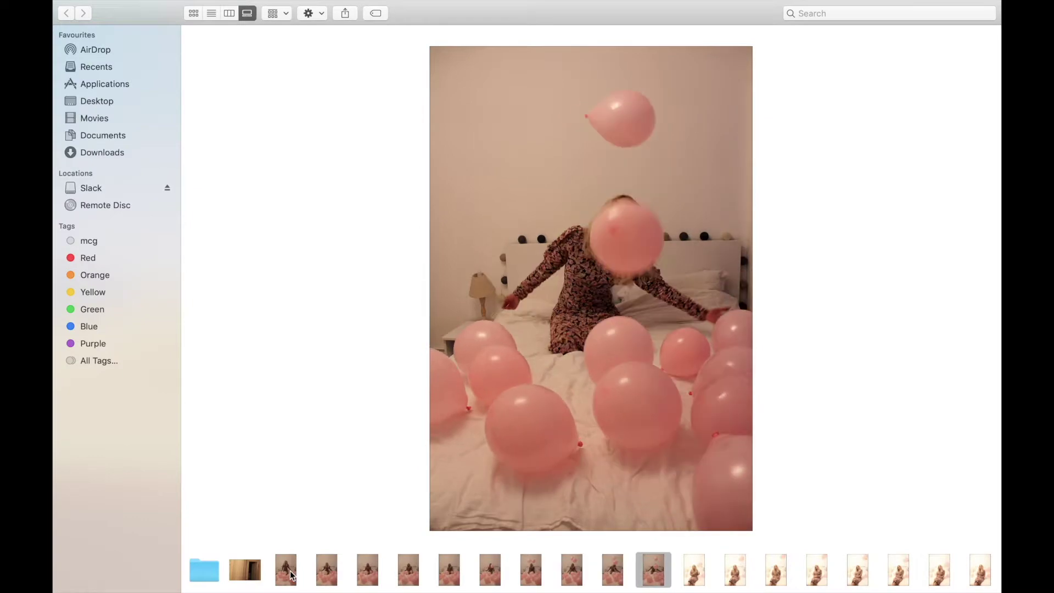
key(Right)
key(Right)
key(Right)
key(Right)
key(Right)
key(Right)
key(Right)
key(Right)
key(Right)
key(Right)
key(Right)
key(Right)
key(Right)
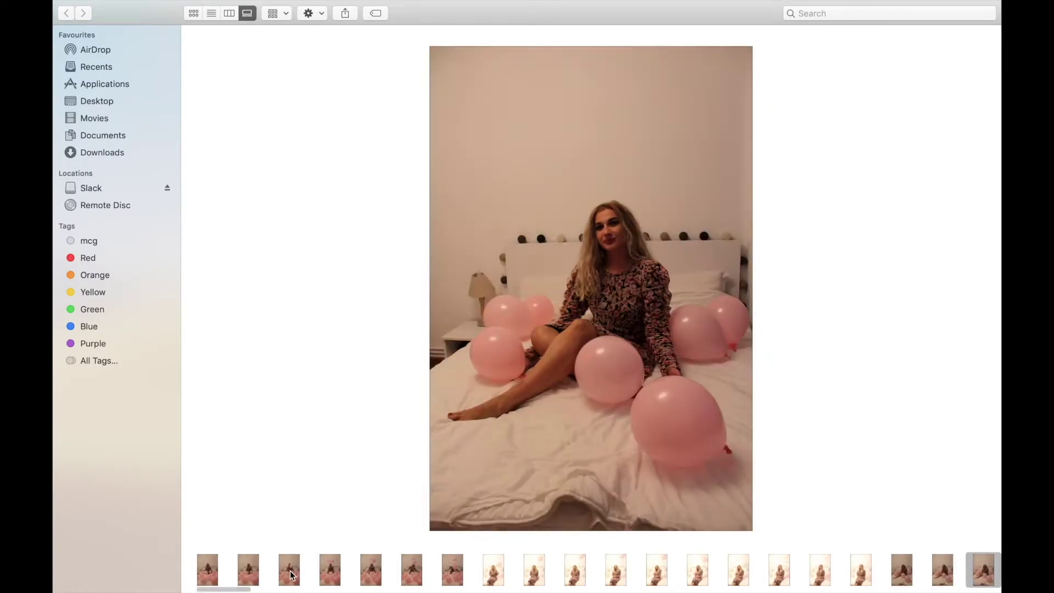
key(Right)
key(Right)
key(Right)
key(Right)
key(Right)
key(Right)
key(Right)
key(Right)
key(Right)
key(Right)
key(Right)
key(Right)
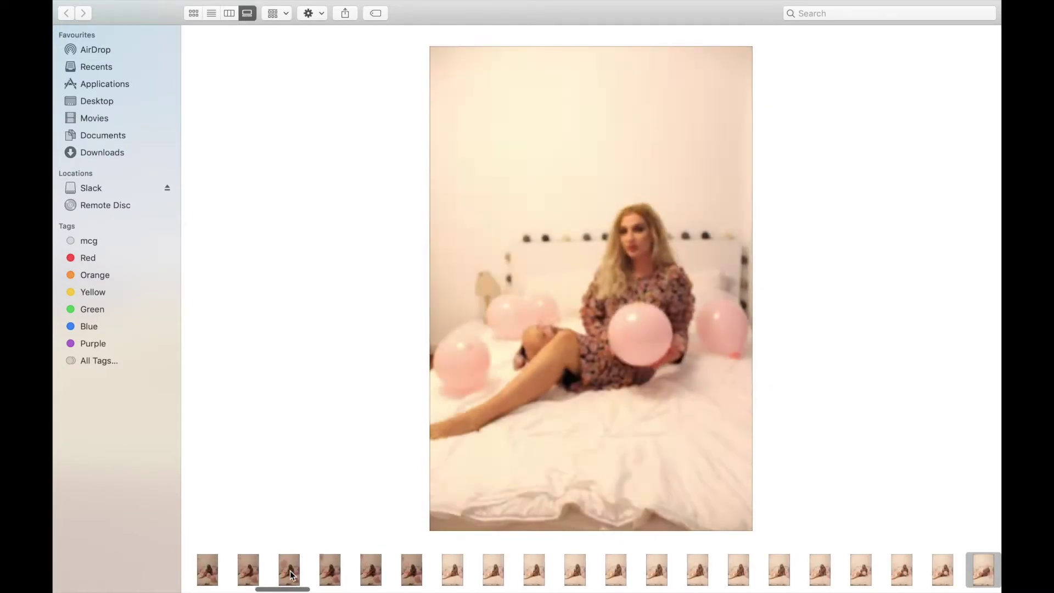
key(Right)
key(Right)
key(Right)
key(Right)
key(Right)
key(Right)
key(Right)
key(Right)
key(Right)
key(Right)
key(Right)
key(Right)
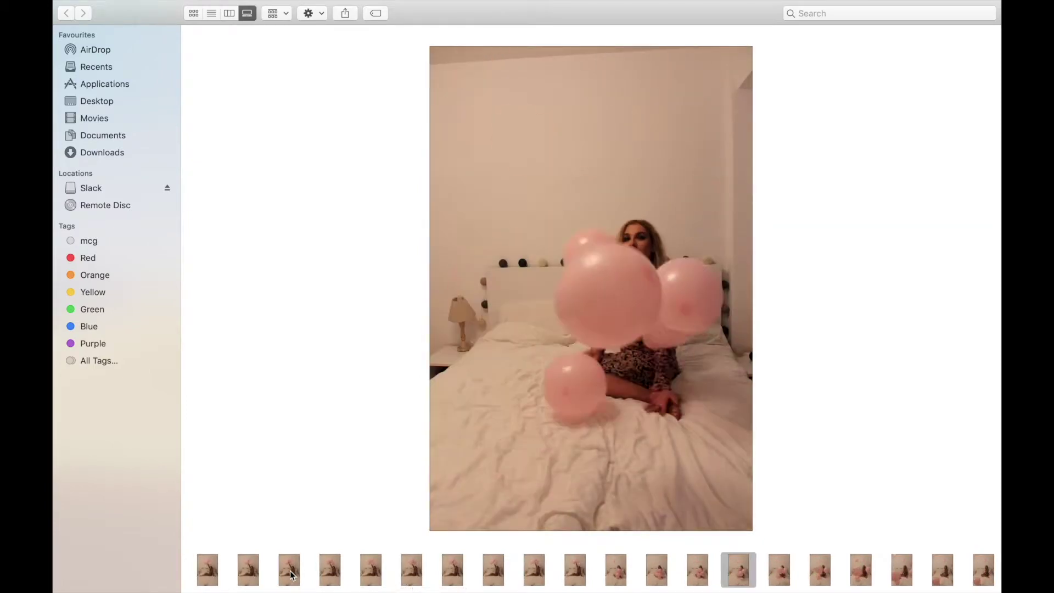
key(Right)
key(Right)
key(Right)
key(Right)
key(Right)
key(Right)
key(Right)
key(Right)
key(Right)
key(Right)
key(Right)
key(Right)
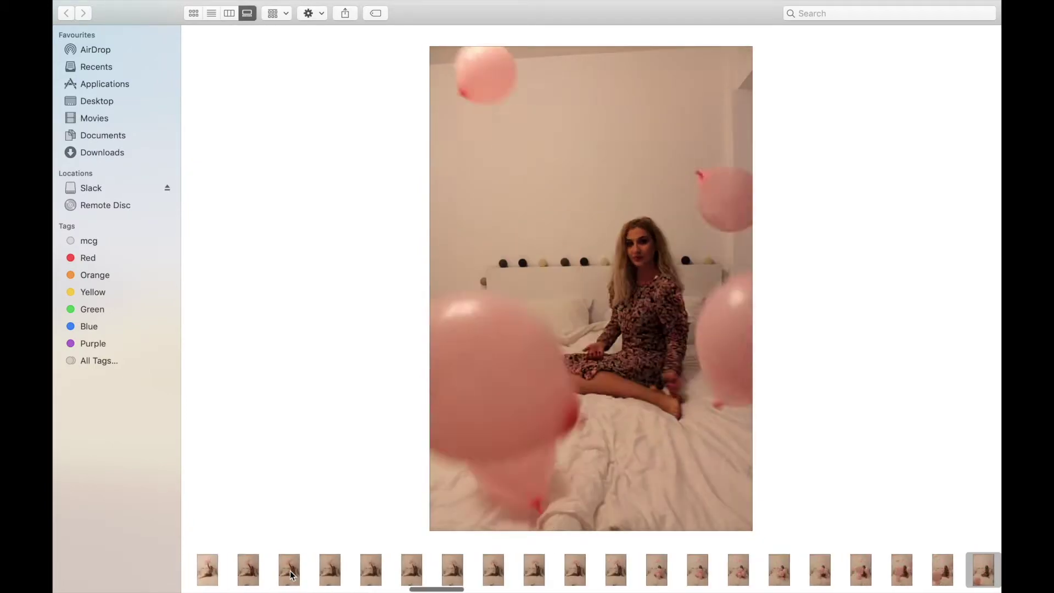
key(Right)
key(Right)
key(Right)
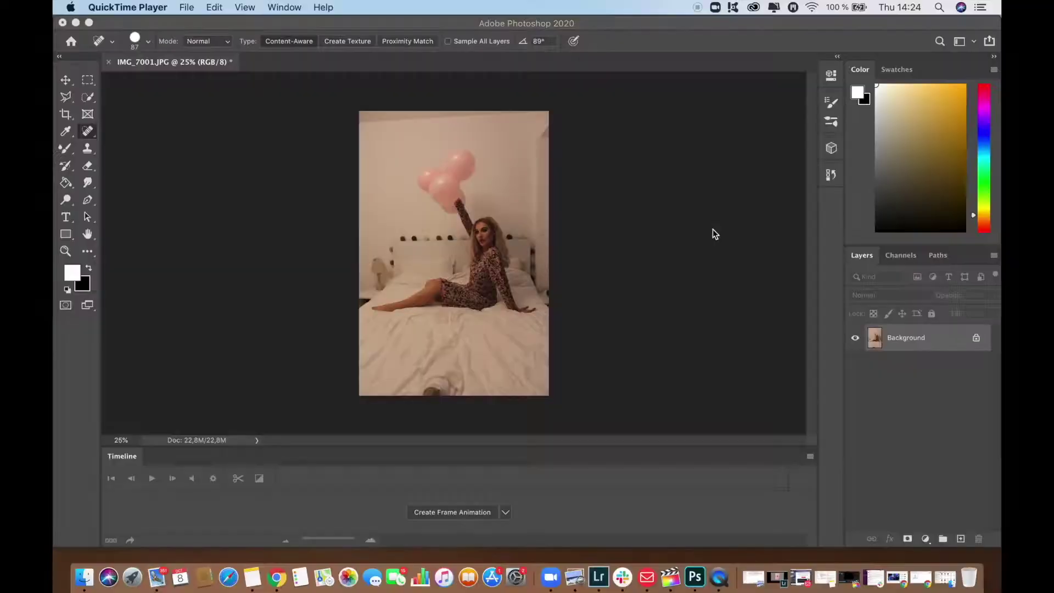
- Duplicate the Background layer in IMG_7001.JPG as Background copy
right_click(910, 340)
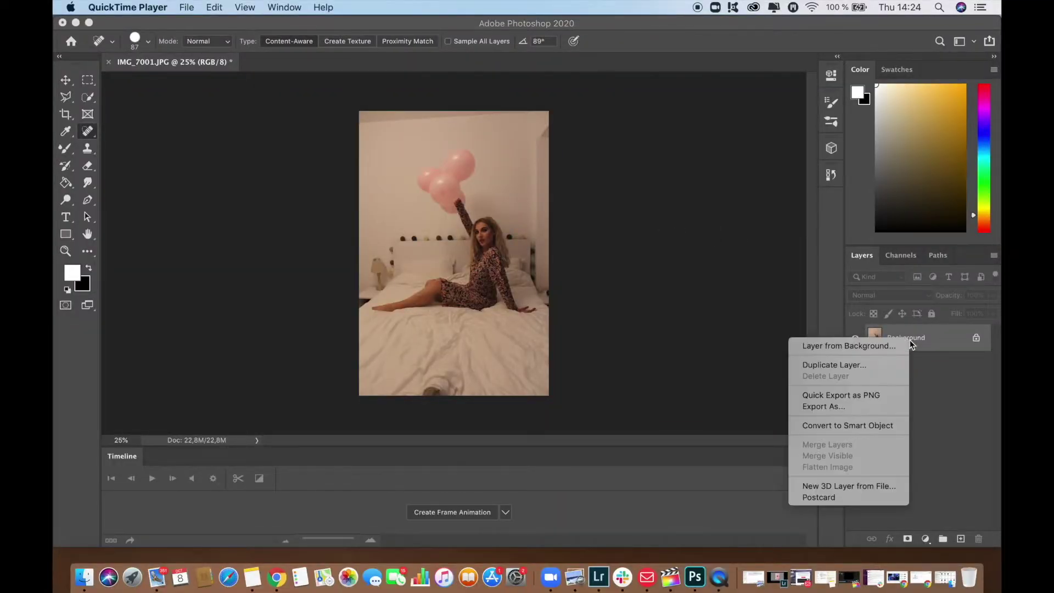
click(831, 366)
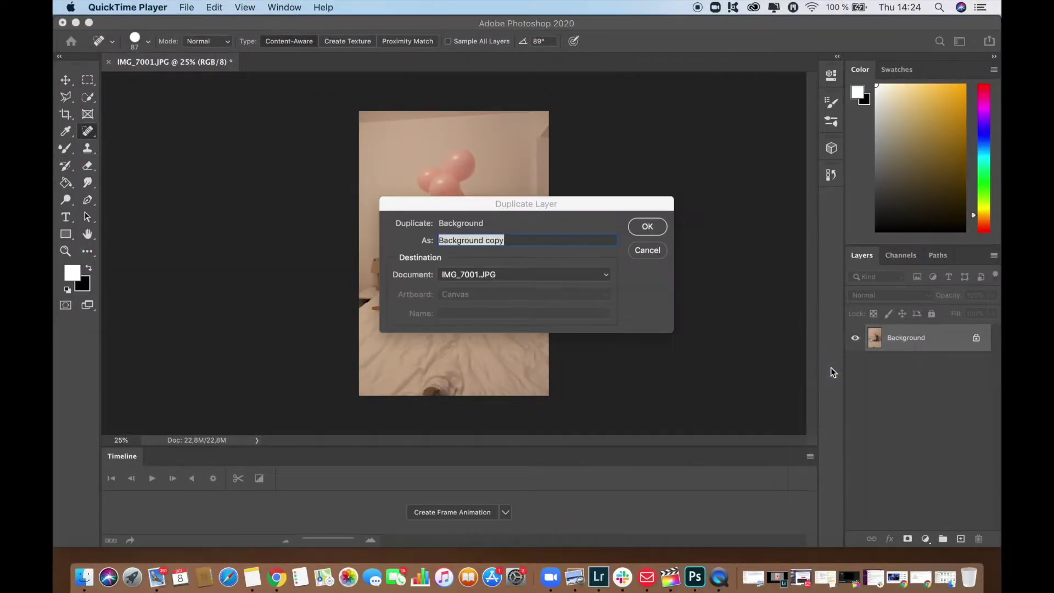
click(648, 226)
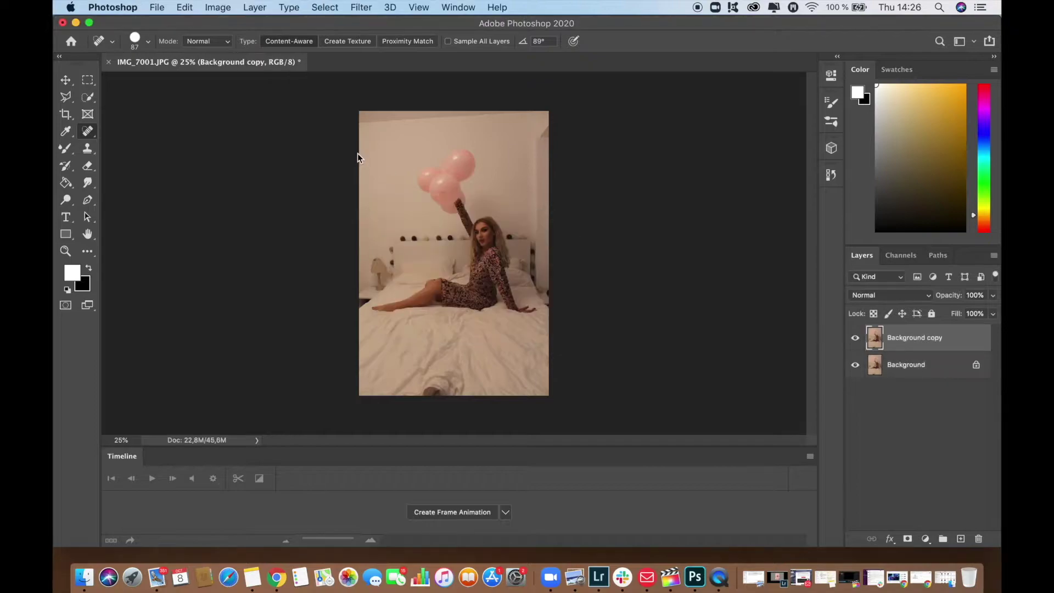
- Place IMG_6921.JPG from the birthdaygirl folder as a linked image and move its layer between Background copy and Background
click(157, 10)
mouse_move(195, 207)
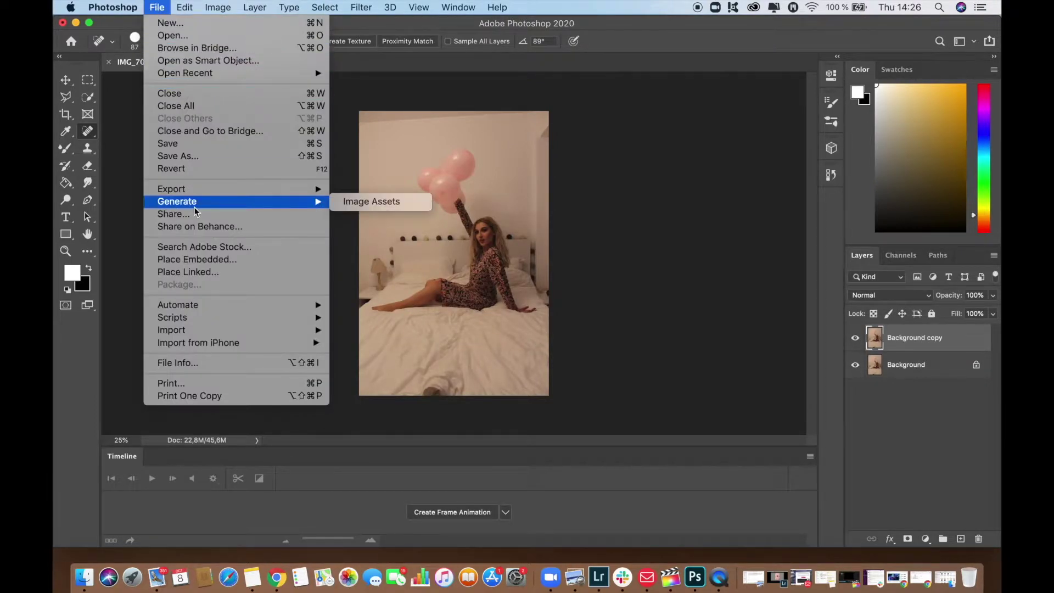
click(202, 273)
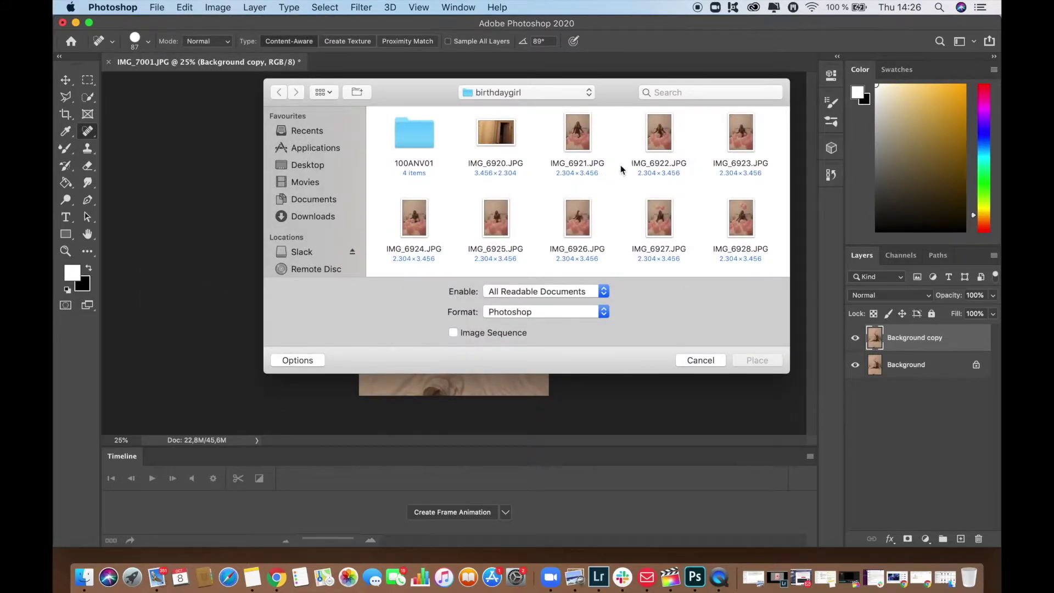
click(578, 143)
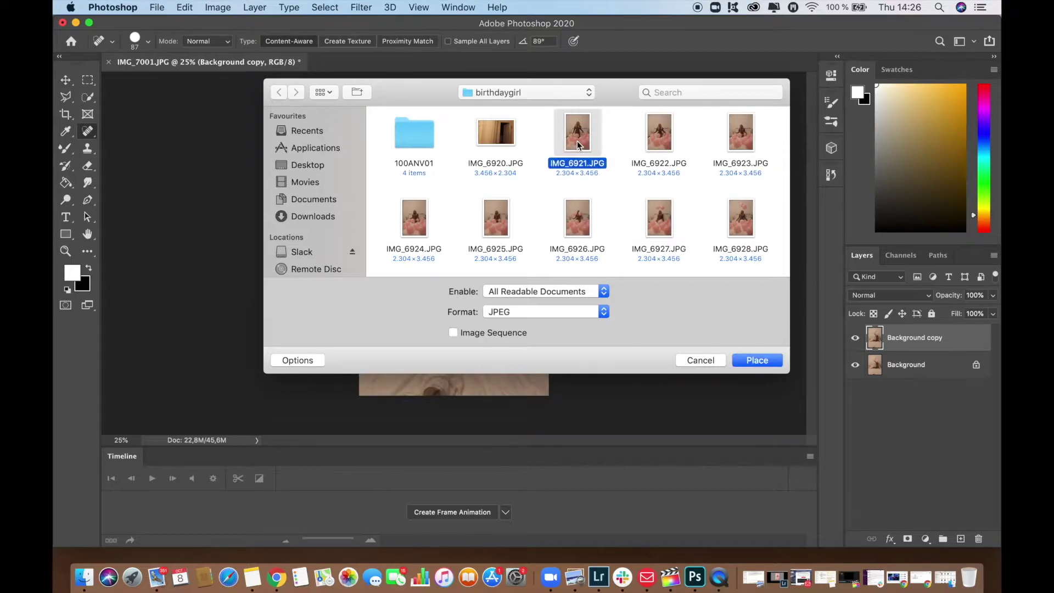
key(Return)
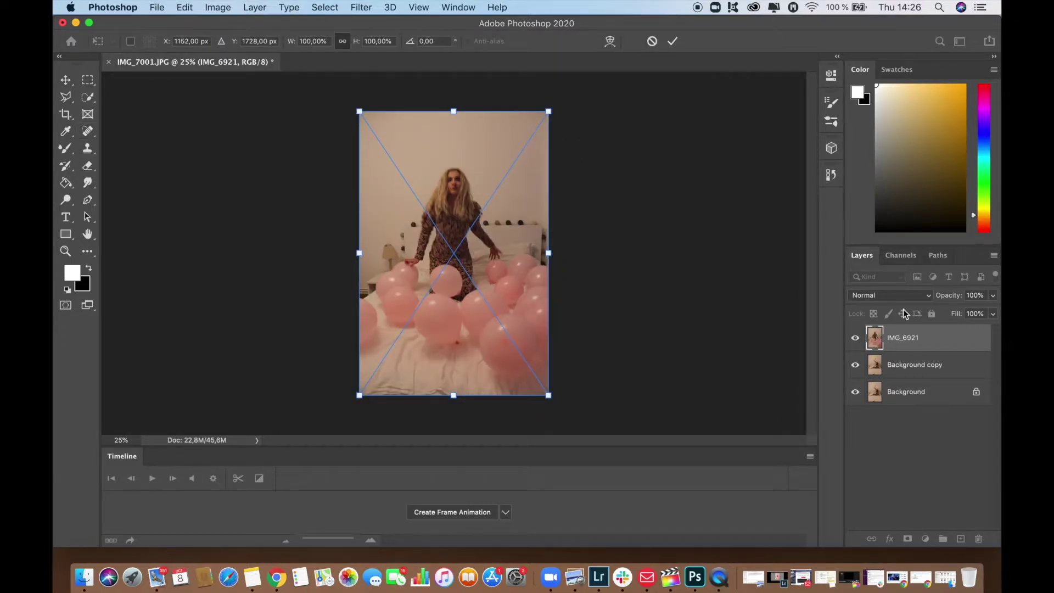
key(Return)
drag(910, 343, 912, 377)
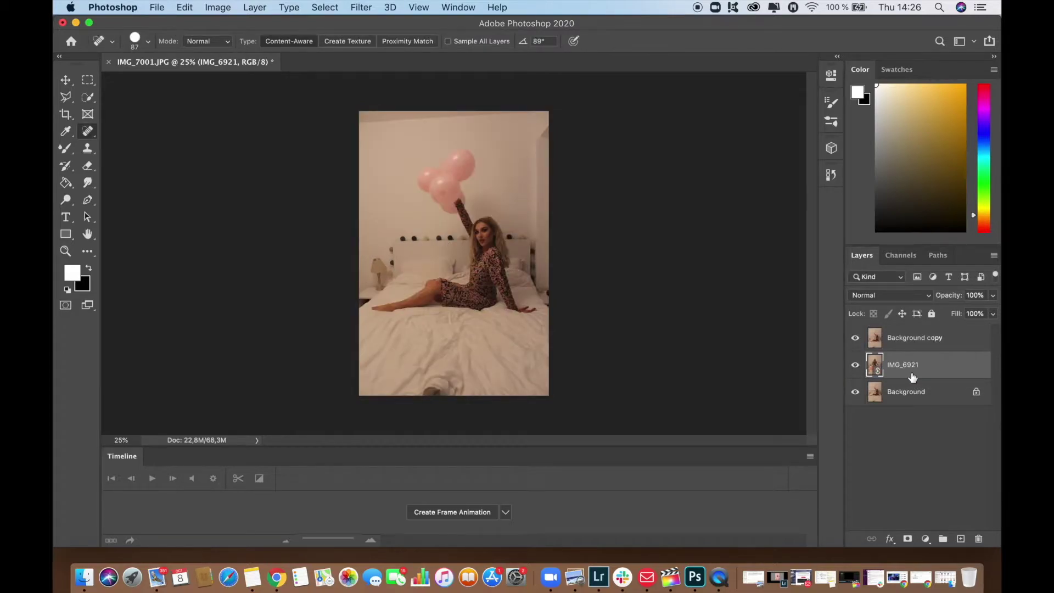
- Lower the opacity of the Background copy layer to 37%
click(915, 341)
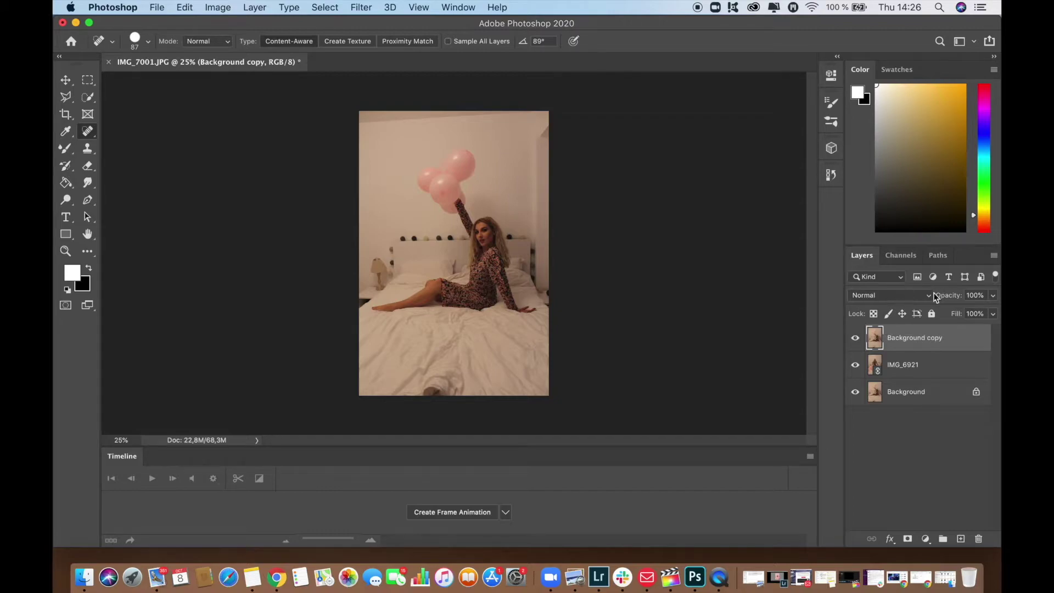
click(993, 296)
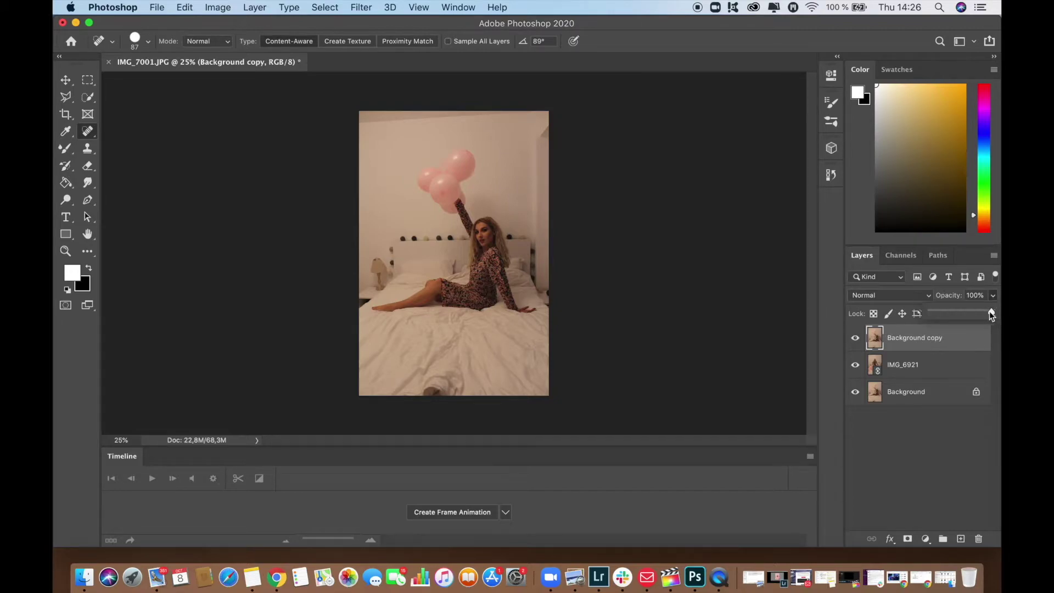
drag(975, 314, 944, 318)
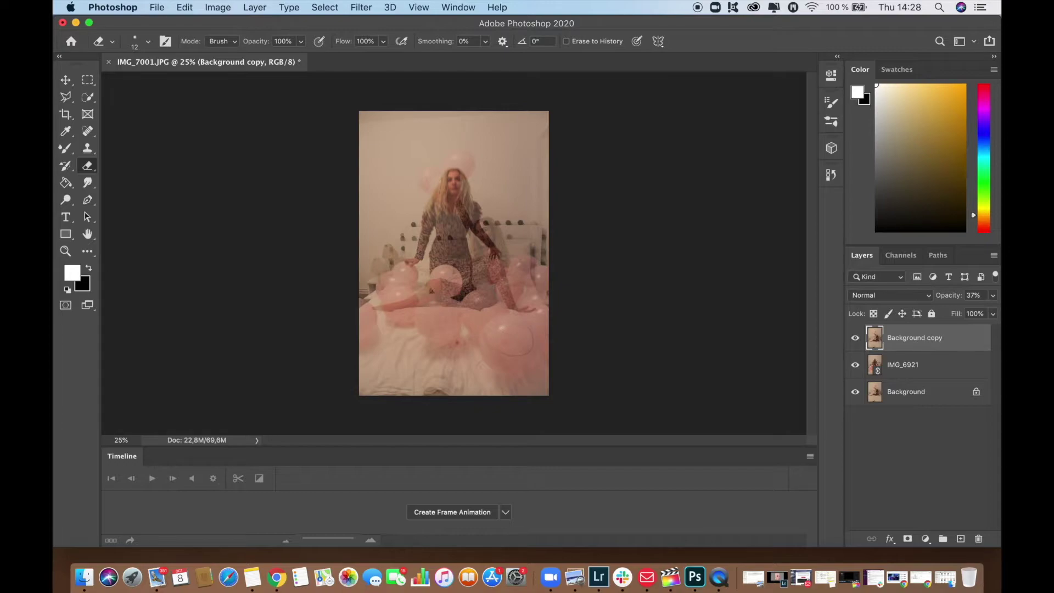
- Set the Eraser's brush size to 182 px
click(148, 44)
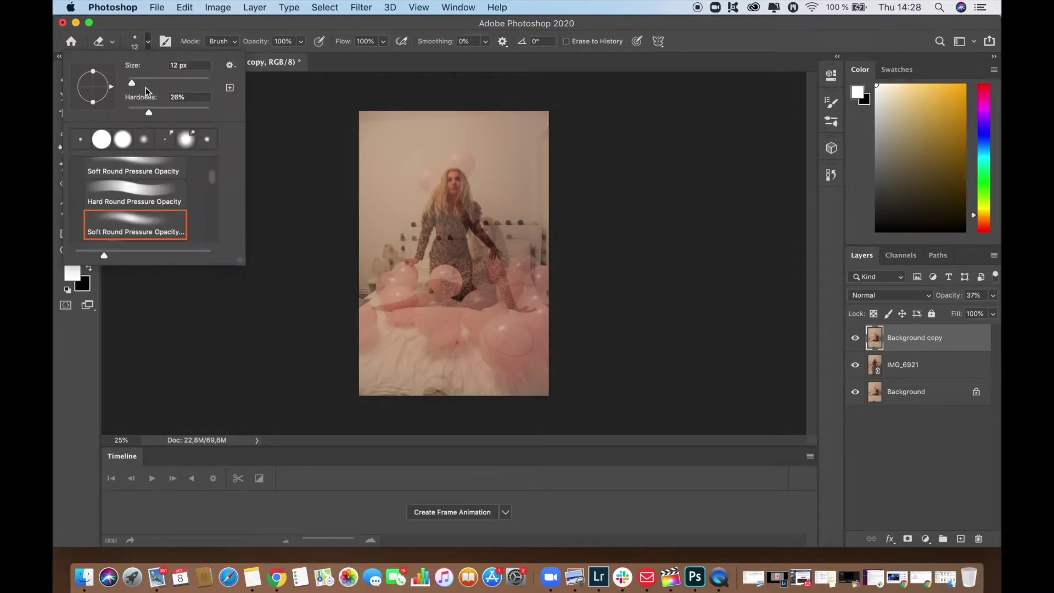
drag(133, 82, 185, 85)
key(Return)
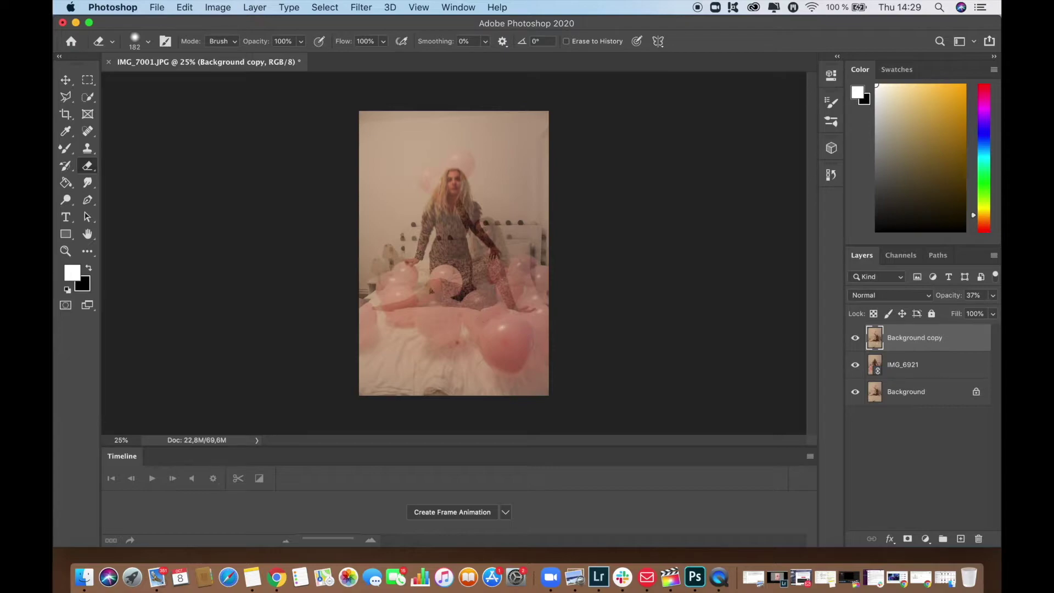
- Erase Background copy over the two large balloons at the bed's front right, undoing one stray stroke
click(476, 299)
scroll(475, 300, up, 5)
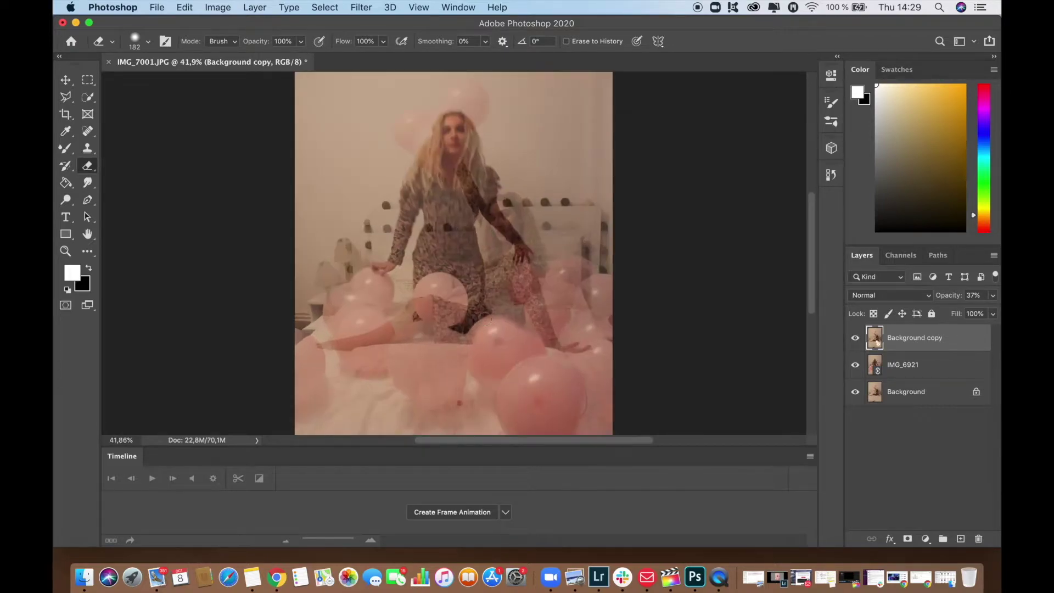
scroll(475, 299, down, 3)
mouse_move(440, 239)
mouse_down()
mouse_move(463, 248)
mouse_move(457, 212)
mouse_move(436, 205)
mouse_move(425, 219)
mouse_move(444, 238)
mouse_move(434, 219)
mouse_move(458, 324)
mouse_move(460, 288)
mouse_move(498, 268)
mouse_move(482, 262)
mouse_move(508, 252)
mouse_move(542, 276)
mouse_up()
key(super+z)
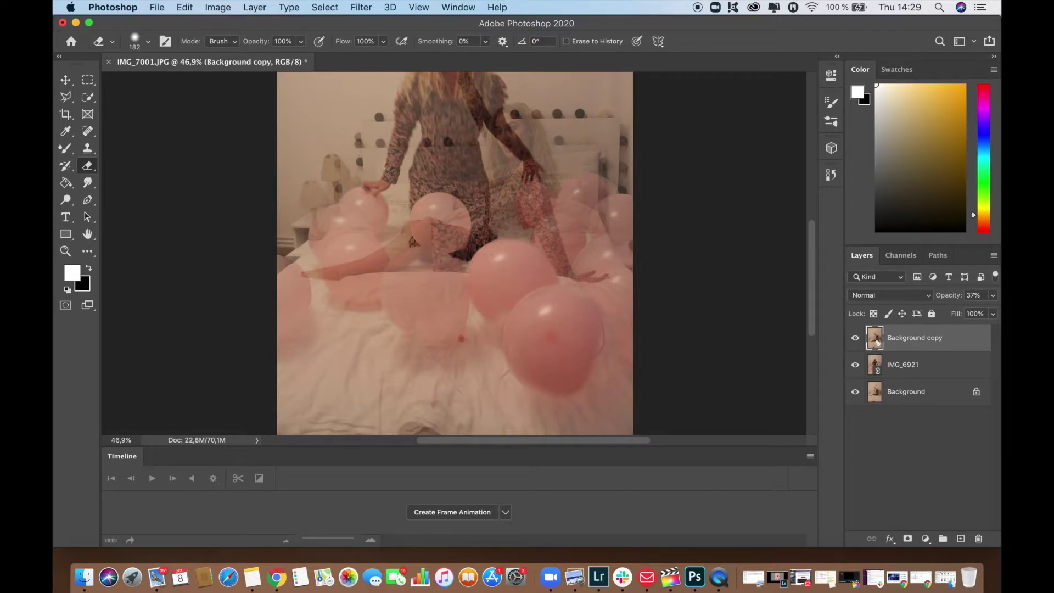
drag(496, 330, 517, 309)
mouse_move(601, 329)
mouse_down()
mouse_move(610, 378)
mouse_move(592, 395)
mouse_move(543, 398)
mouse_up()
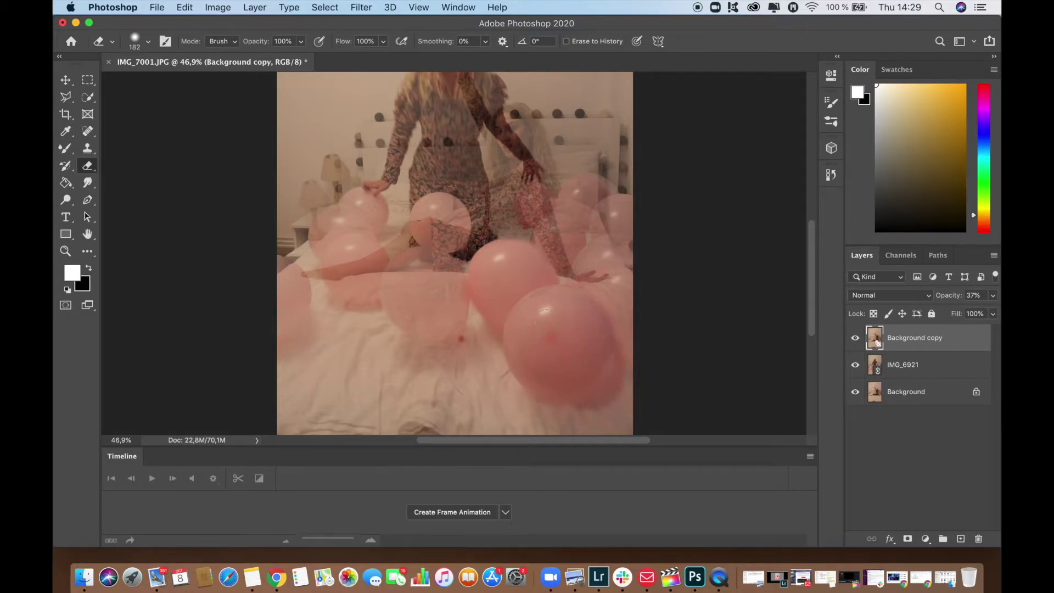
- Check the erased balloons with Background copy at 100% opacity and set the layer's opacity to 58%
click(993, 296)
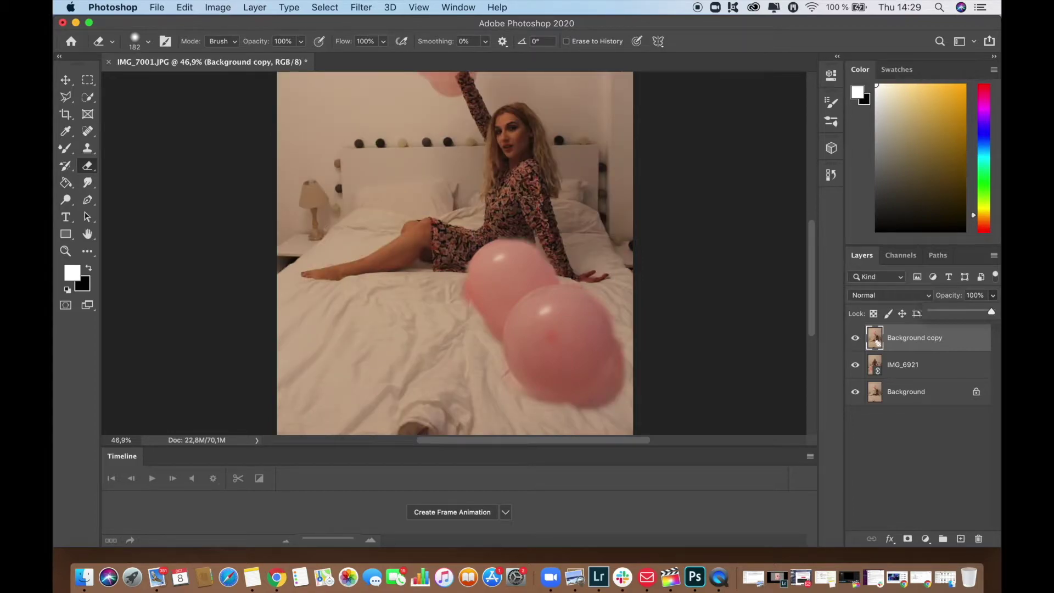
scroll(752, 245, down, 2)
scroll(754, 245, up, 5)
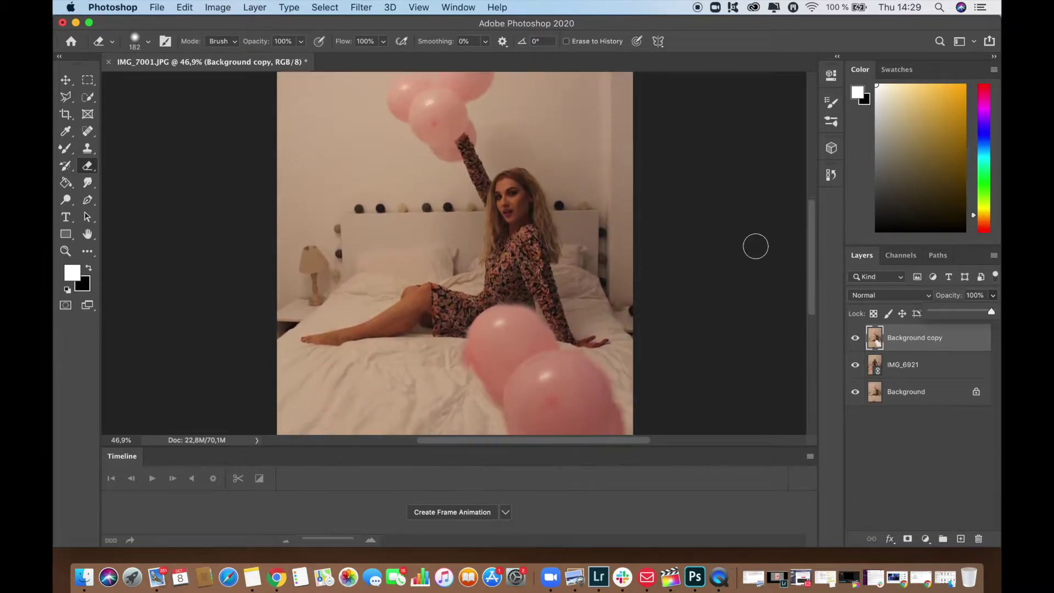
scroll(755, 246, down, 2)
drag(991, 311, 966, 311)
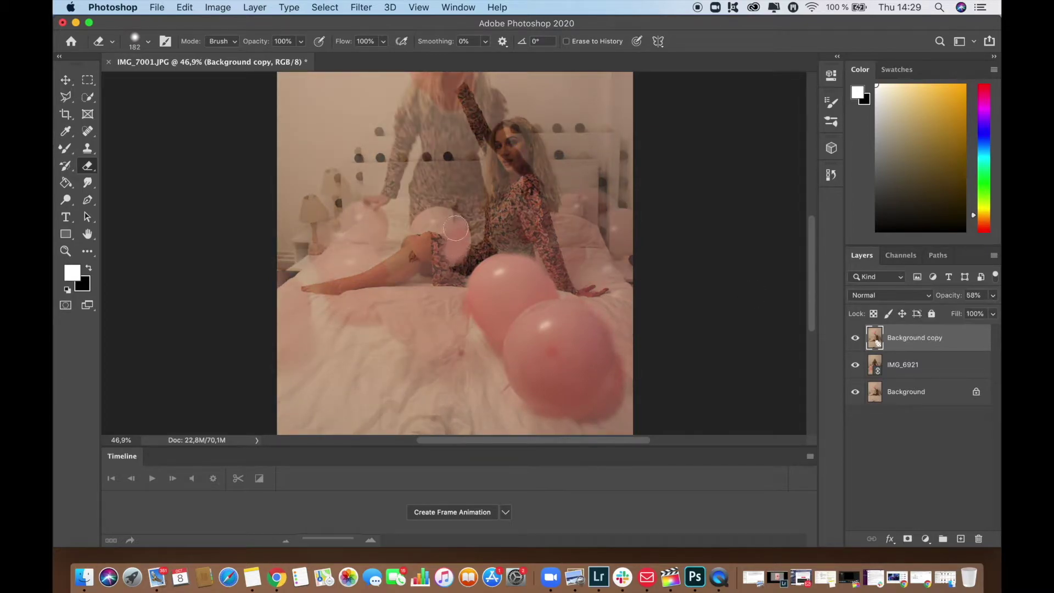
- Erase Background copy over the remaining balloons across the middle and right side of the bed
scroll(433, 247, up, 3)
mouse_move(439, 252)
mouse_down()
mouse_move(461, 252)
mouse_move(378, 297)
mouse_move(428, 356)
mouse_up()
scroll(428, 329, down, 5)
mouse_move(455, 274)
mouse_down()
mouse_move(411, 285)
mouse_move(244, 165)
mouse_move(239, 203)
mouse_up()
scroll(239, 204, up, 8)
scroll(384, 231, down, 3)
scroll(384, 230, right, 3)
mouse_move(596, 244)
mouse_down()
mouse_move(612, 231)
mouse_move(577, 294)
mouse_move(571, 225)
mouse_move(686, 165)
mouse_move(719, 409)
mouse_up()
scroll(719, 409, down, 5)
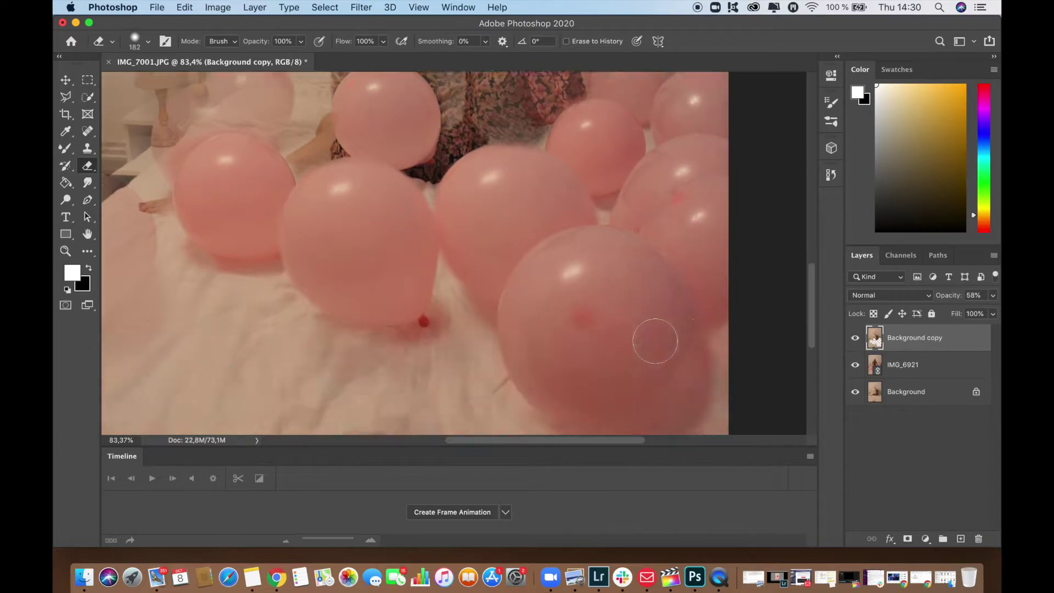
- Erase Background copy over the bed sheet below the balloons and around the balloons at the photo's left edge
scroll(668, 291, up, 3)
scroll(668, 292, left, 2)
scroll(668, 291, down, 4)
scroll(668, 291, right, 1)
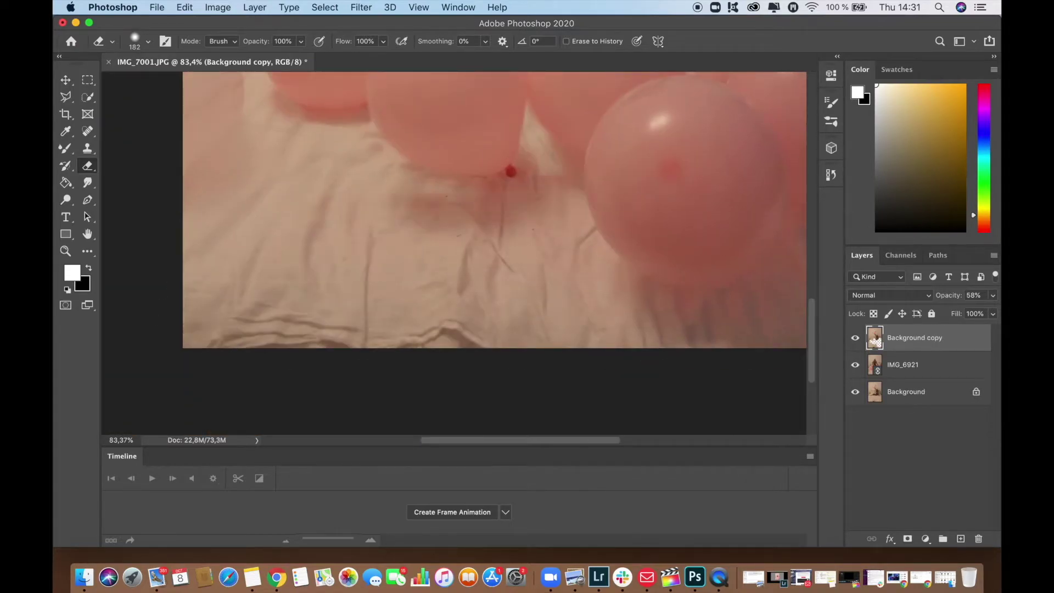
scroll(385, 247, up, 4)
scroll(384, 247, left, 2)
scroll(310, 287, down, 5)
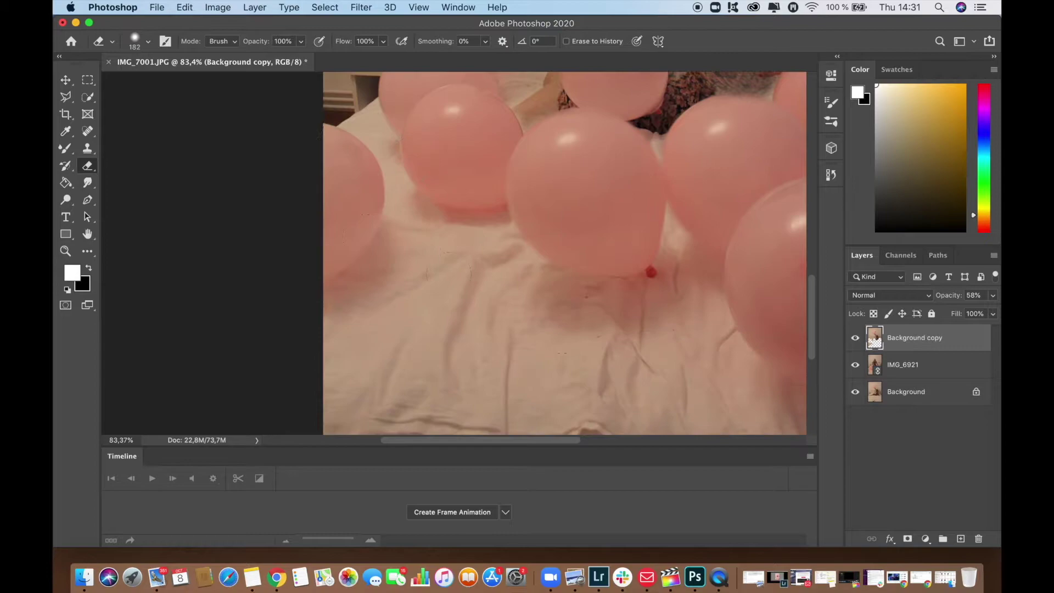
scroll(310, 287, up, 4)
scroll(310, 287, right, 1)
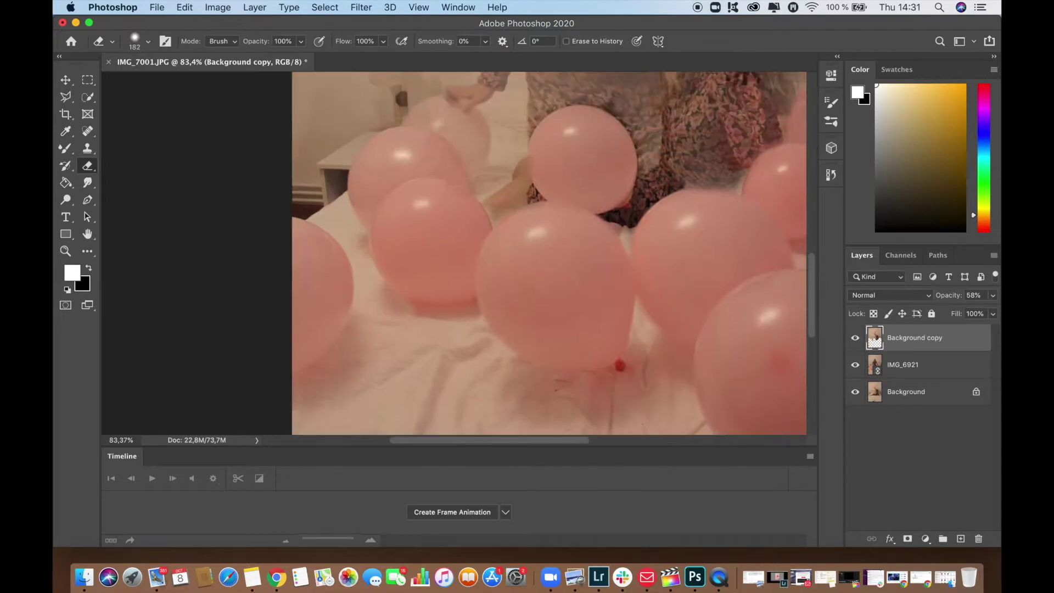
- Set the opacity of the Background copy layer to 100%
click(992, 295)
click(991, 312)
scroll(512, 314, down, 6)
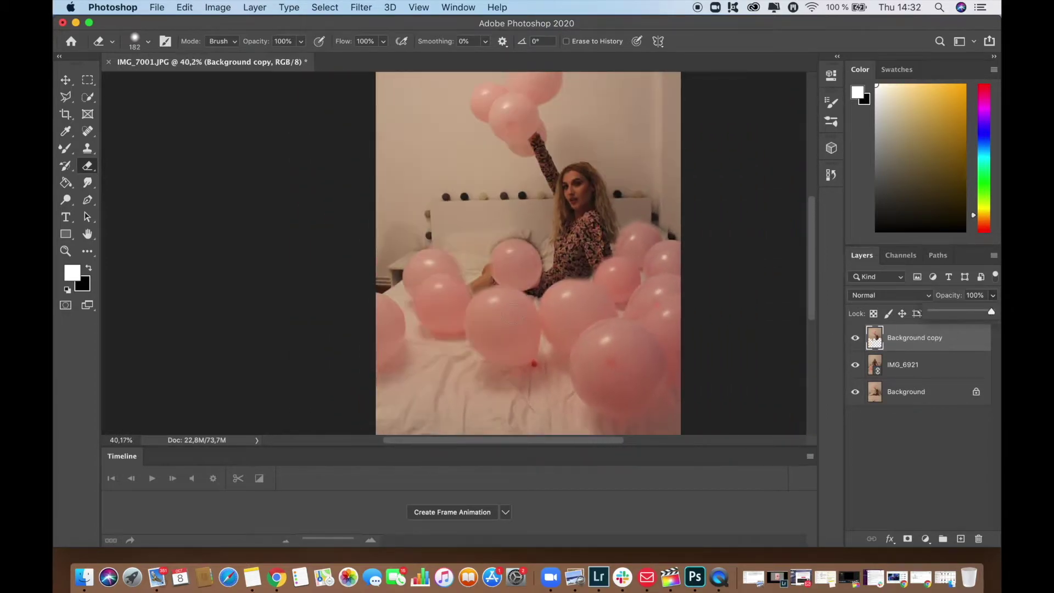
- Erase Background copy along the upper edge of the central balloon in front of the woman's dress
scroll(426, 344, down, 1)
scroll(426, 344, up, 3)
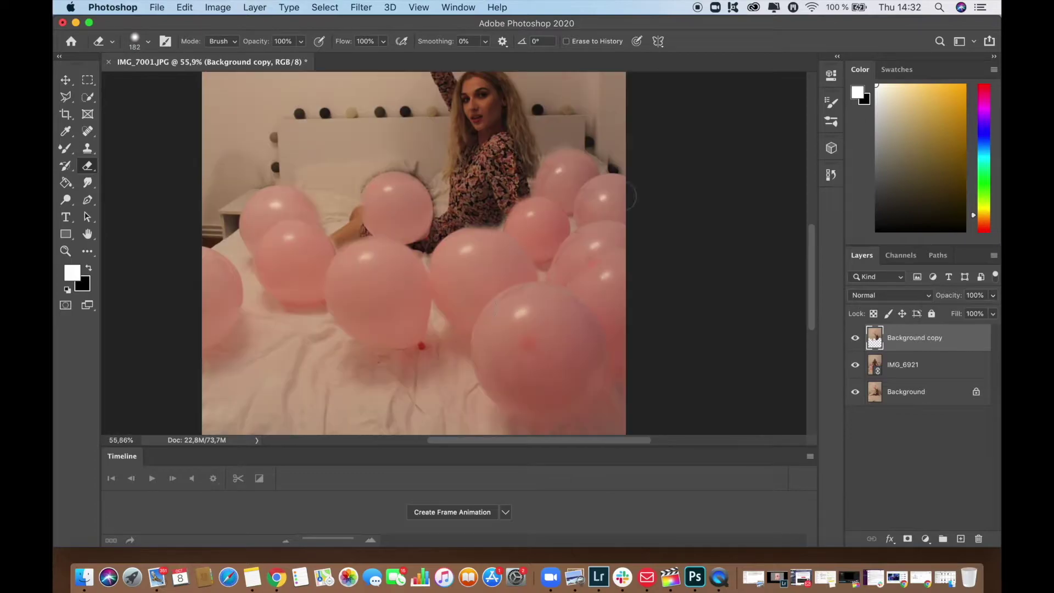
drag(475, 237, 494, 240)
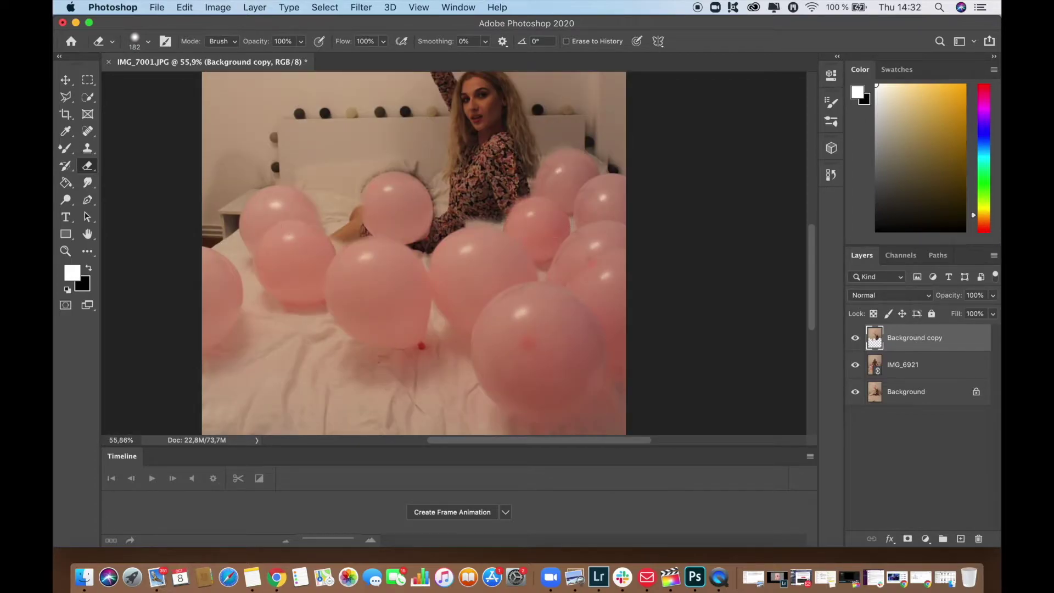
scroll(453, 253, up, 2)
- Restore the woman's bare leg and dress hem beside the middle balloon on Background copy with the History Brush
click(66, 166)
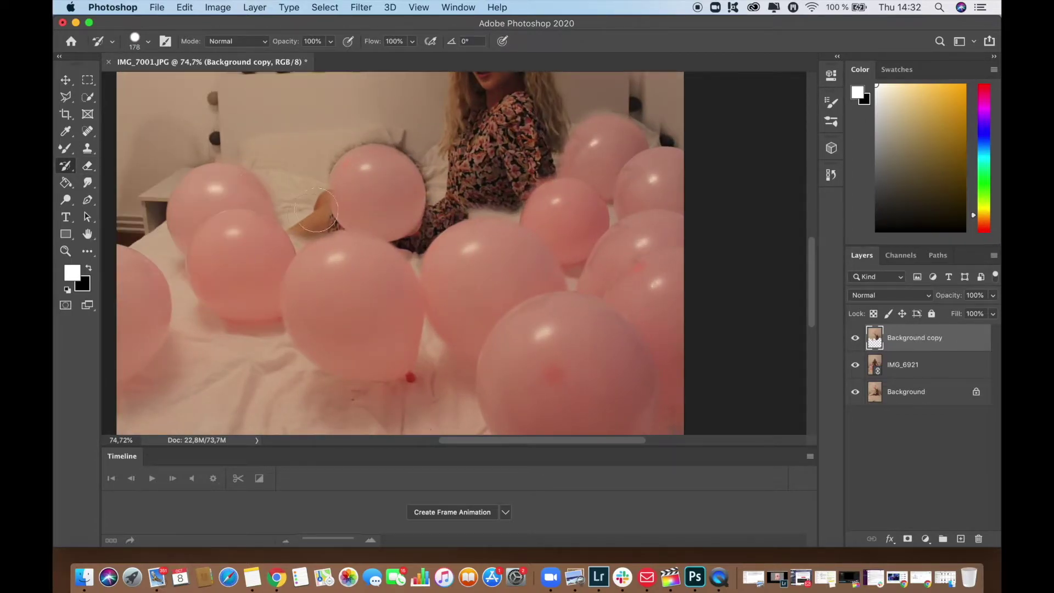
drag(316, 210, 299, 204)
scroll(301, 227, up, 3)
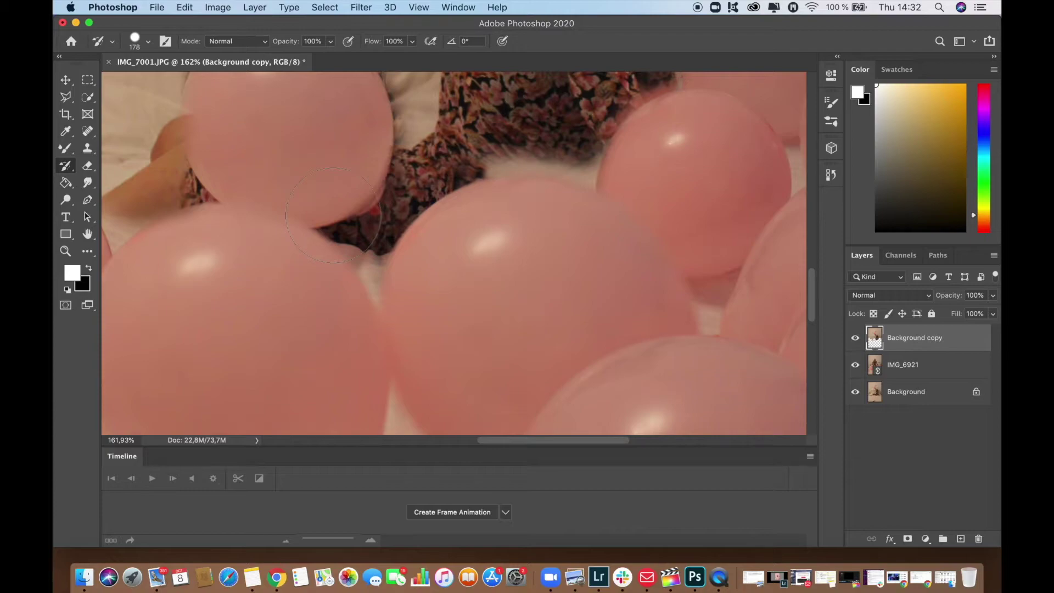
- Set the History Brush to 28 px with 85% hardness and restore the floral dress in the gap between the three balloons
click(148, 43)
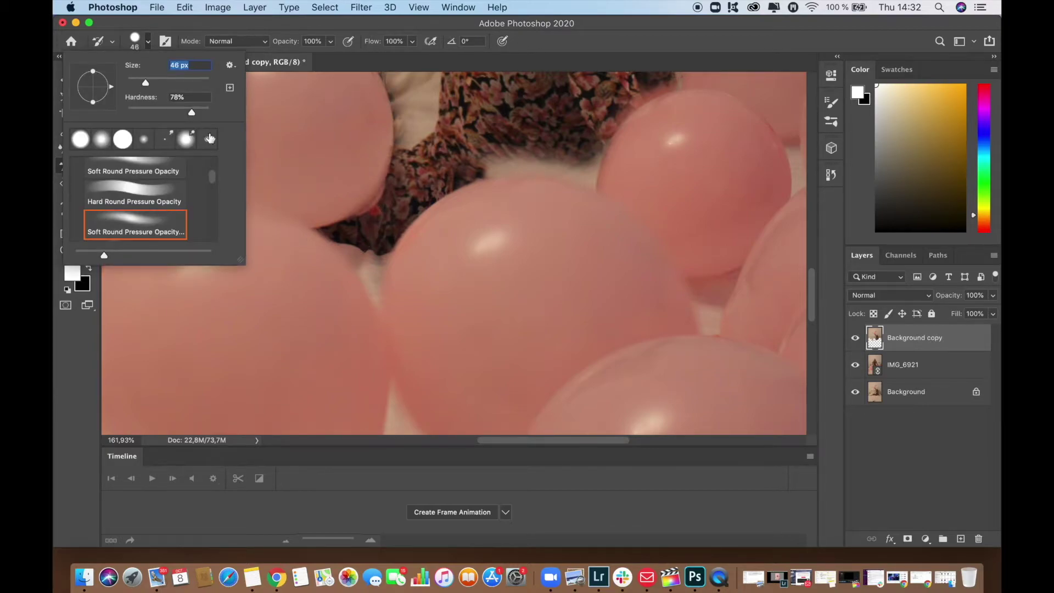
drag(192, 114, 199, 115)
mouse_move(360, 239)
mouse_down()
mouse_move(371, 272)
mouse_move(344, 241)
mouse_up()
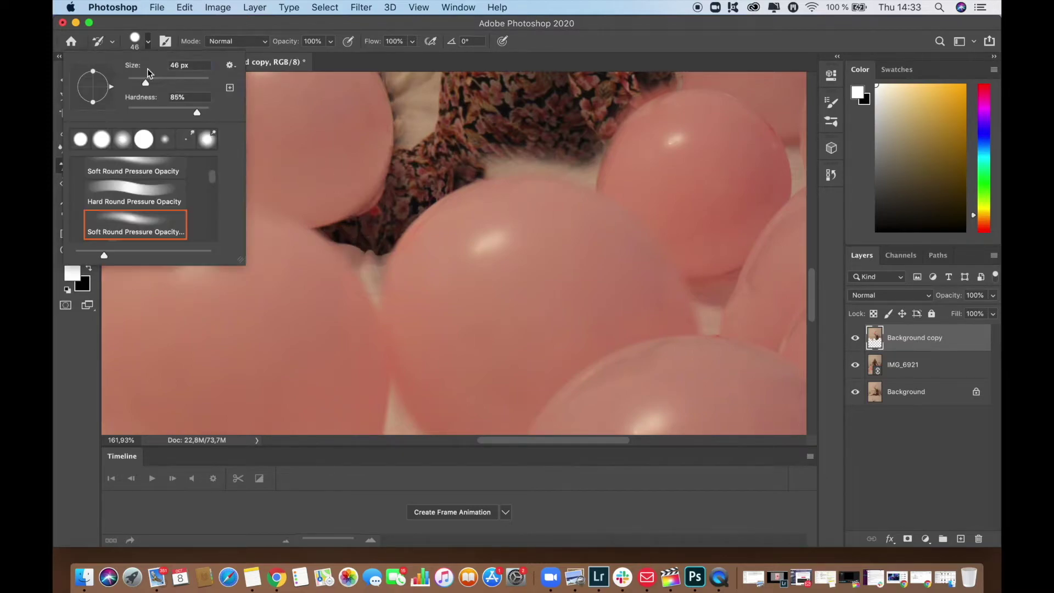
drag(145, 82, 140, 82)
click(341, 243)
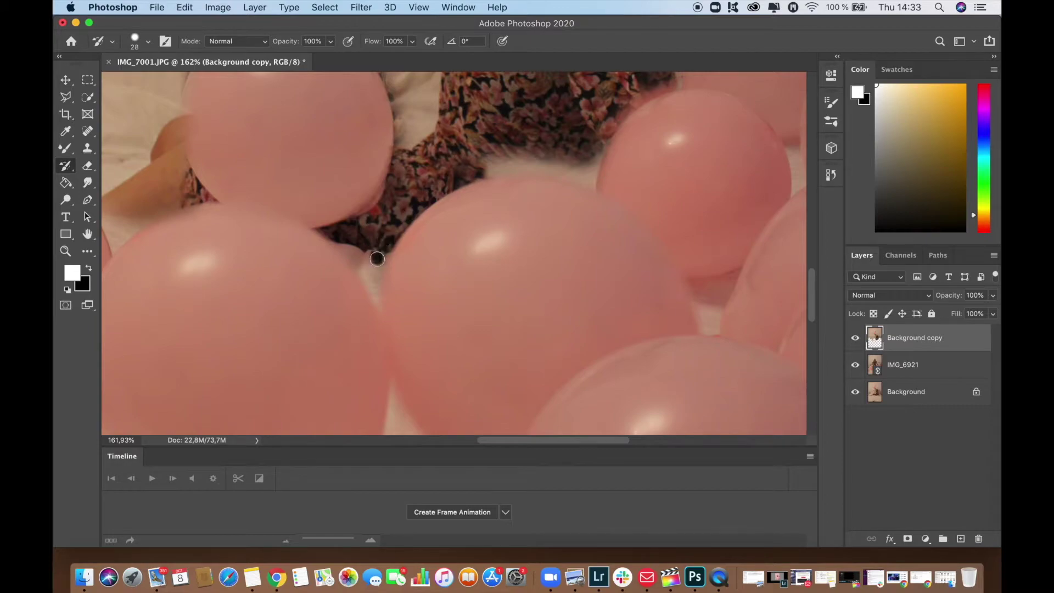
scroll(378, 245, up, 5)
mouse_move(340, 209)
mouse_down()
mouse_move(333, 150)
mouse_move(282, 164)
mouse_up()
- Reduce the History Brush to 4 px and restore the thin strip of dress along the lower left balloon's edge
click(148, 43)
drag(140, 83, 102, 82)
click(247, 169)
mouse_move(247, 169)
mouse_down()
mouse_move(272, 187)
mouse_move(233, 155)
mouse_move(303, 223)
mouse_move(273, 196)
mouse_up()
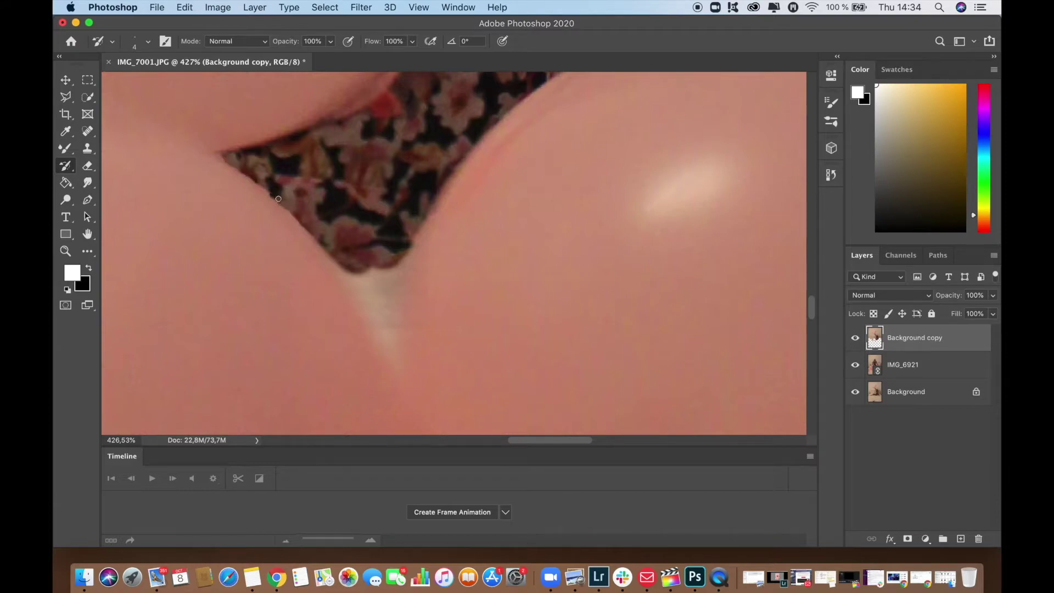
- Outline the pale wedge below the dress between the two front balloons and fill it with a 15 px History Brush
scroll(447, 253, down, 6)
scroll(448, 252, up, 5)
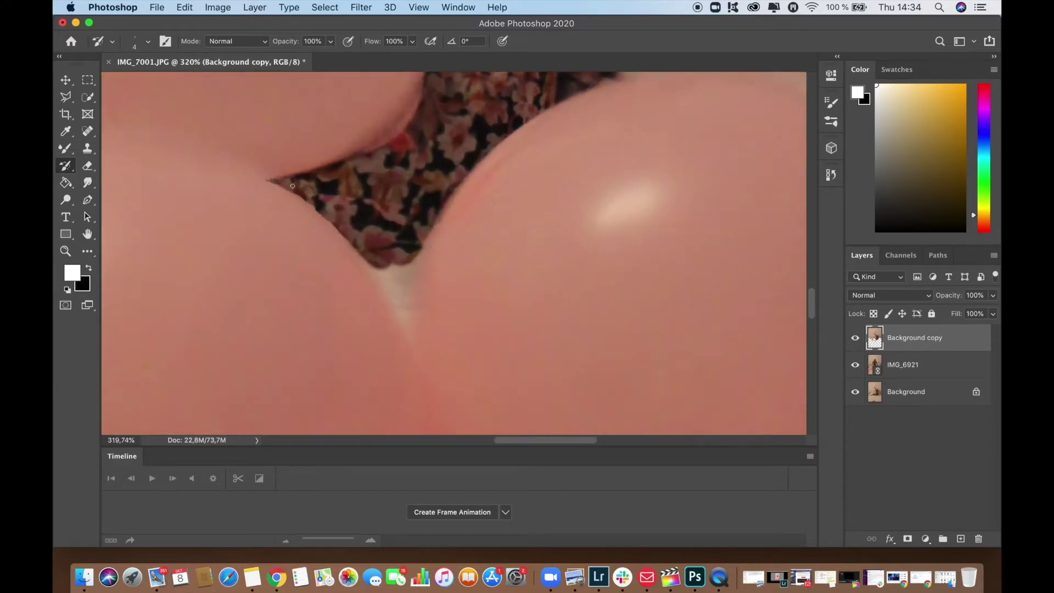
mouse_move(380, 275)
mouse_down()
mouse_move(404, 309)
mouse_move(413, 261)
mouse_up()
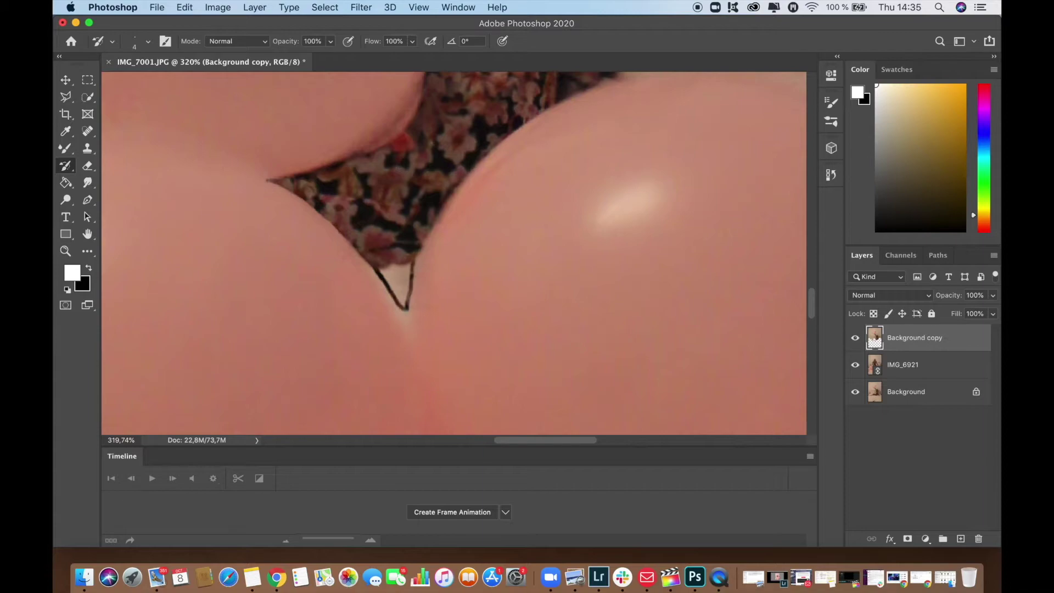
drag(405, 305, 388, 274)
click(148, 42)
drag(102, 82, 131, 82)
click(405, 269)
mouse_move(405, 269)
mouse_down()
mouse_move(400, 284)
mouse_move(409, 261)
mouse_up()
- Compare the composite with its source photos by toggling the visibility of Background copy, IMG_6921 and Background
scroll(408, 261, down, 4)
scroll(232, 152, down, 4)
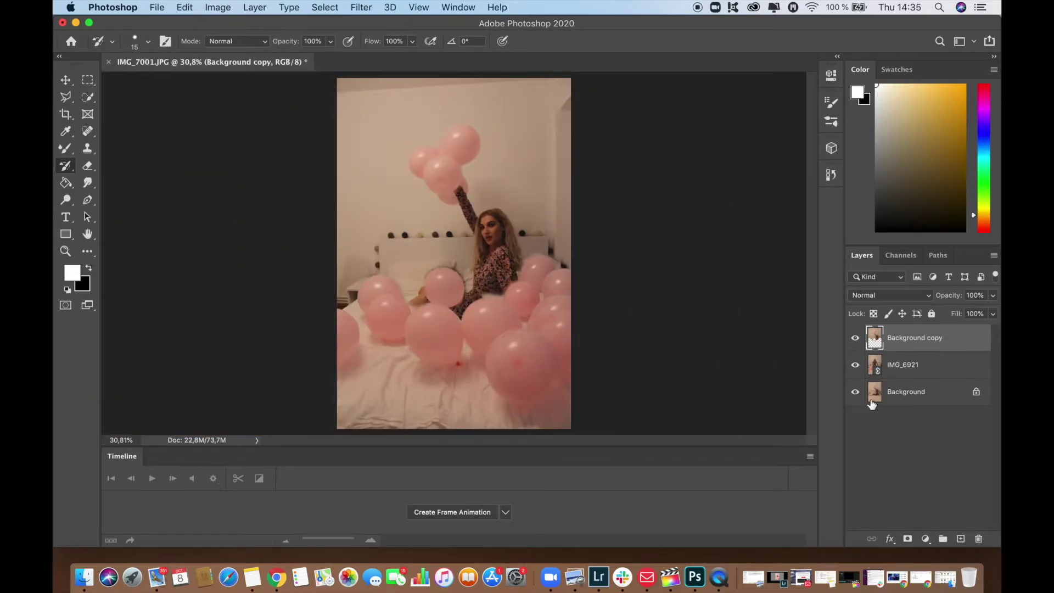
alt+click(854, 391)
alt+click(854, 365)
click(854, 365)
click(855, 391)
click(855, 365)
click(854, 365)
click(854, 365)
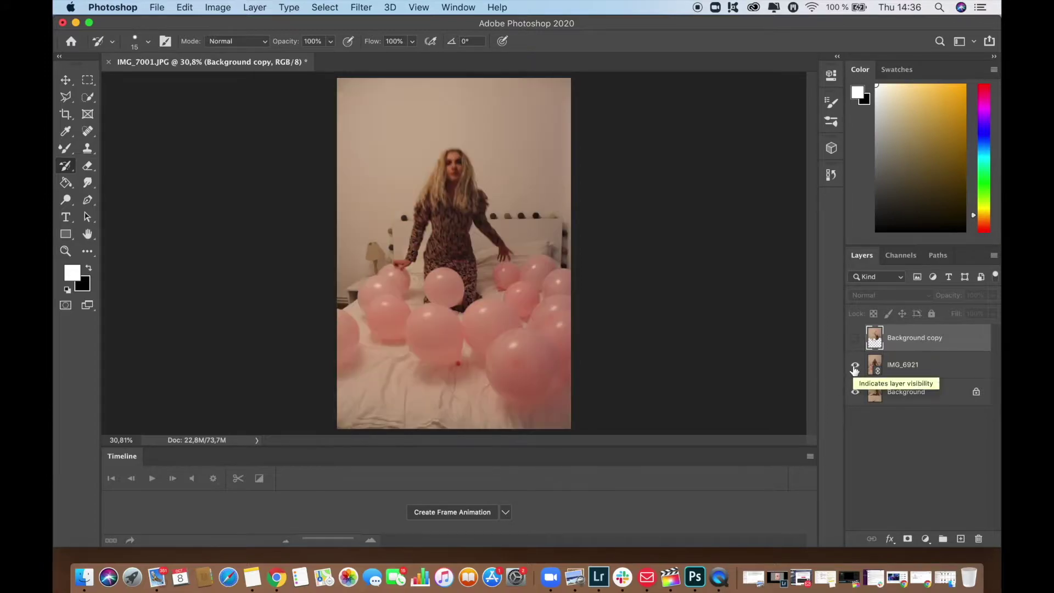
click(855, 338)
- Restore the dress along the upper edge of the large central balloon using a 33 px History Brush
scroll(466, 352, up, 5)
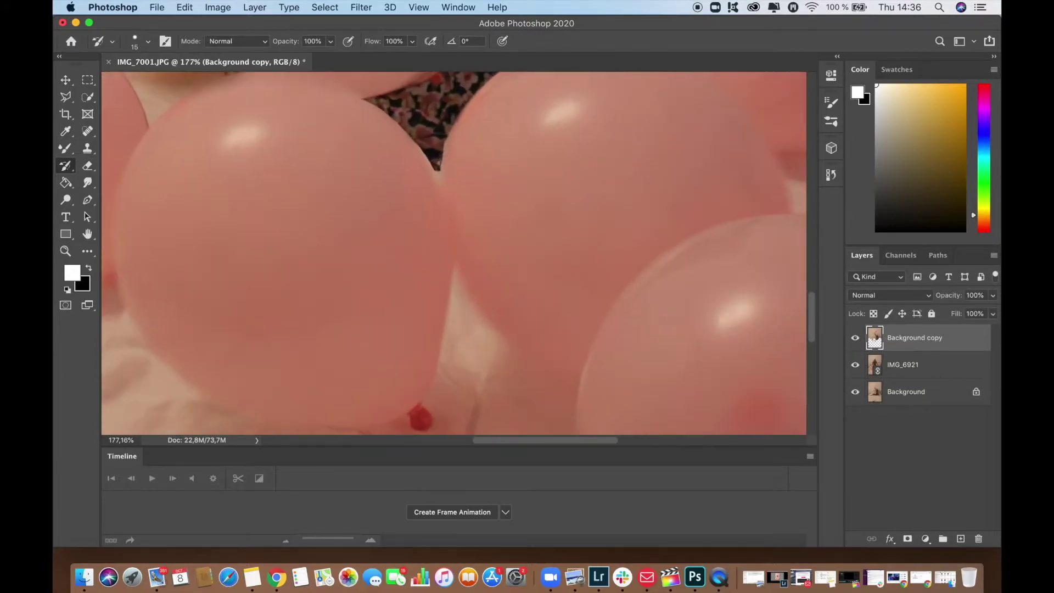
scroll(432, 157, up, 3)
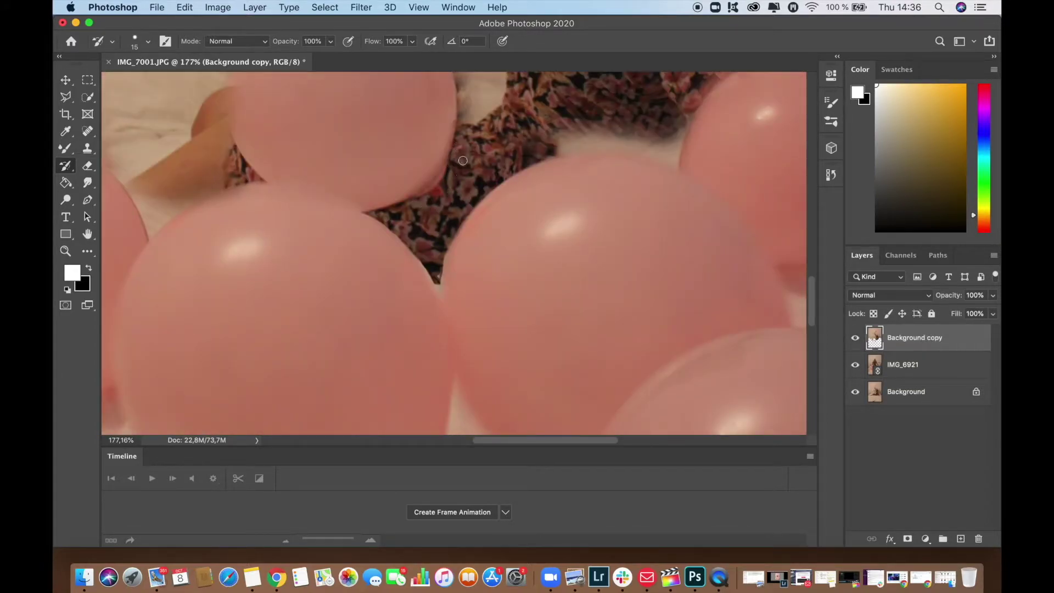
click(140, 41)
drag(136, 78, 140, 84)
mouse_move(561, 137)
mouse_down()
mouse_move(669, 154)
mouse_move(525, 155)
mouse_move(659, 154)
mouse_move(553, 155)
mouse_move(617, 149)
mouse_up()
scroll(433, 239, down, 1)
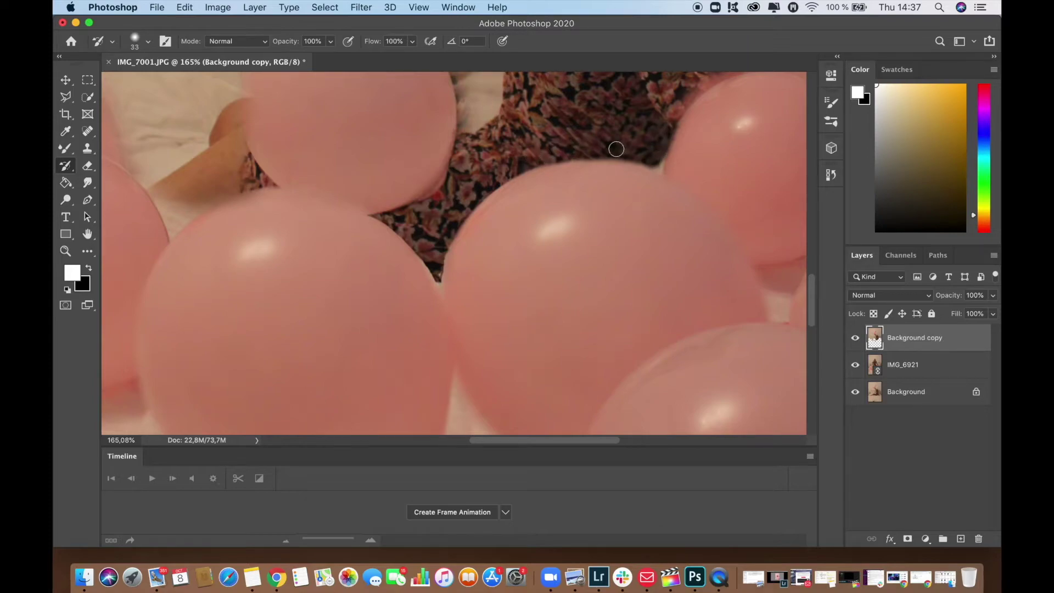
scroll(433, 239, up, 5)
drag(433, 241, 464, 181)
key(e)
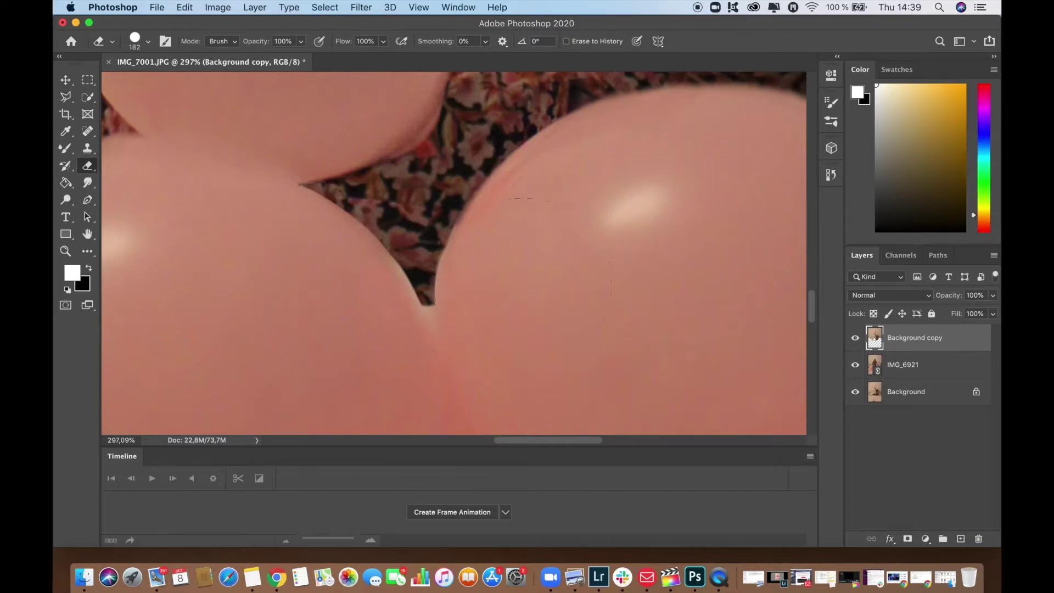
scroll(452, 249, down, 3)
scroll(568, 210, up, 1)
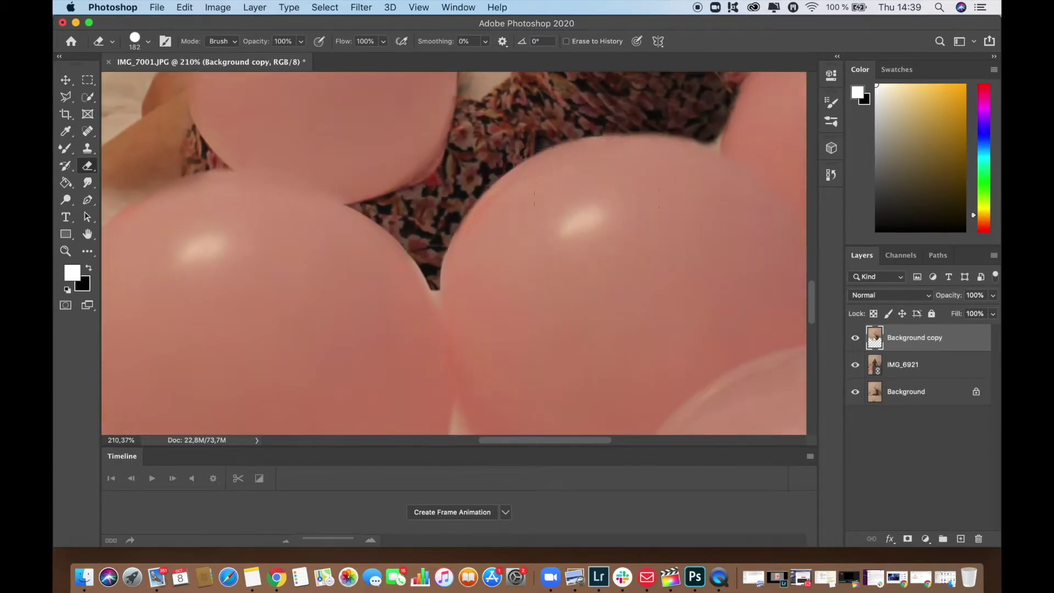
scroll(461, 254, down, 5)
scroll(481, 296, up, 1)
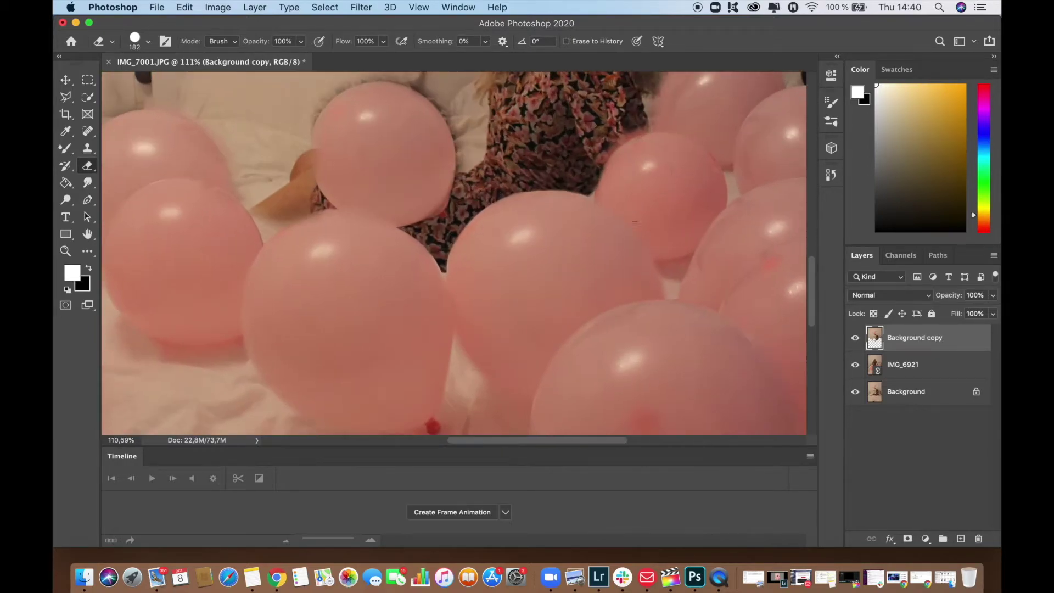
- Restore the headboard and wall along the top of the balloon behind the woman's back with a 52 px History Brush
click(65, 148)
scroll(503, 190, up, 3)
click(66, 166)
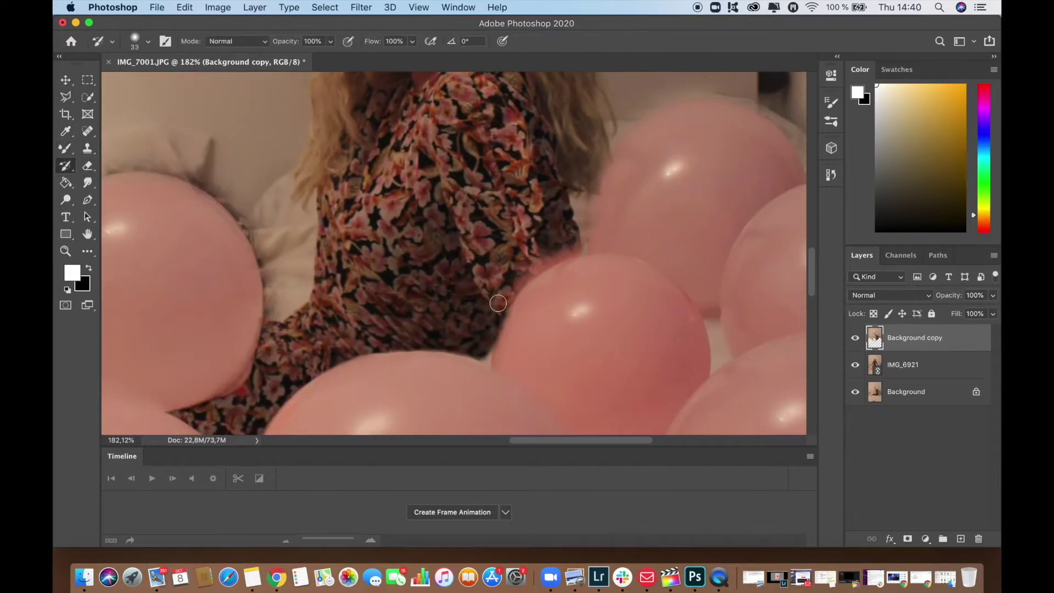
scroll(566, 107, up, 3)
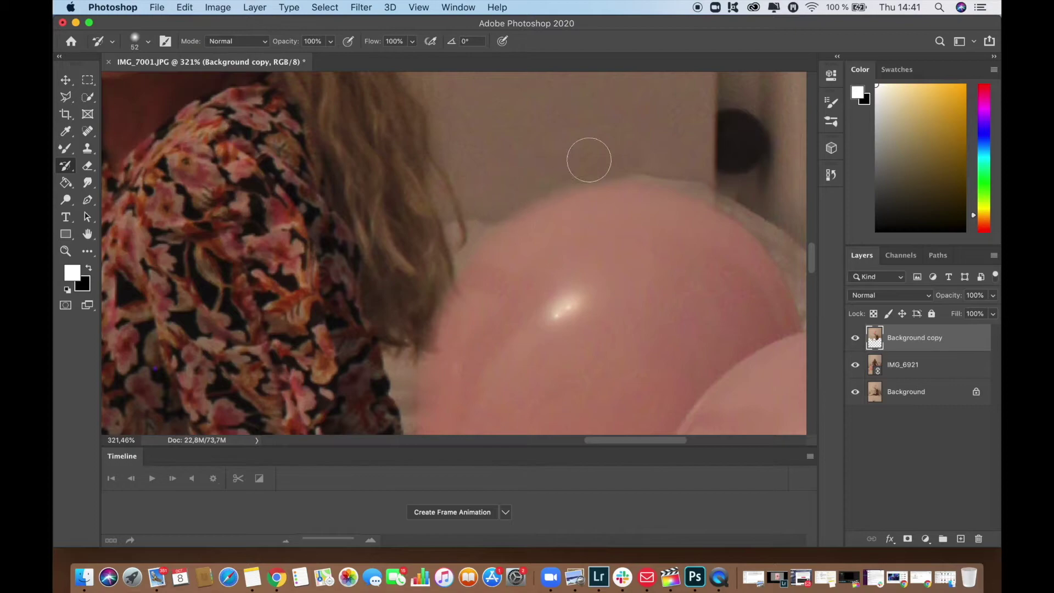
drag(589, 159, 712, 168)
key(super+z)
drag(641, 147, 776, 196)
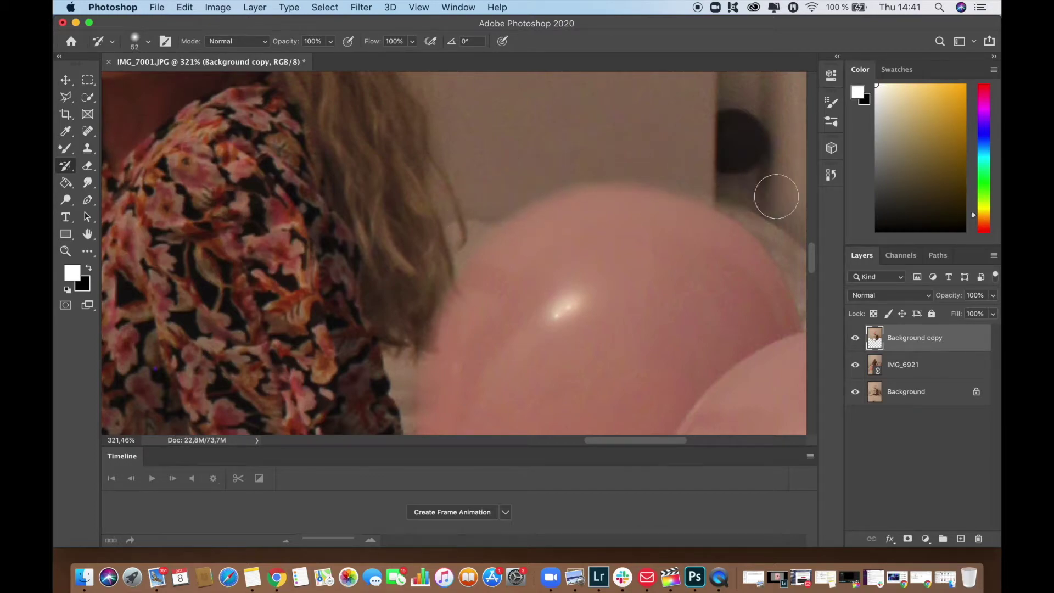
- Restore the wall beside that balloon down to where it meets the balloon at the photo's right edge, finishing at 16 px
scroll(776, 197, right, 5)
mouse_move(673, 273)
mouse_down()
mouse_move(614, 188)
mouse_move(630, 271)
mouse_move(659, 265)
mouse_up()
key(super+z)
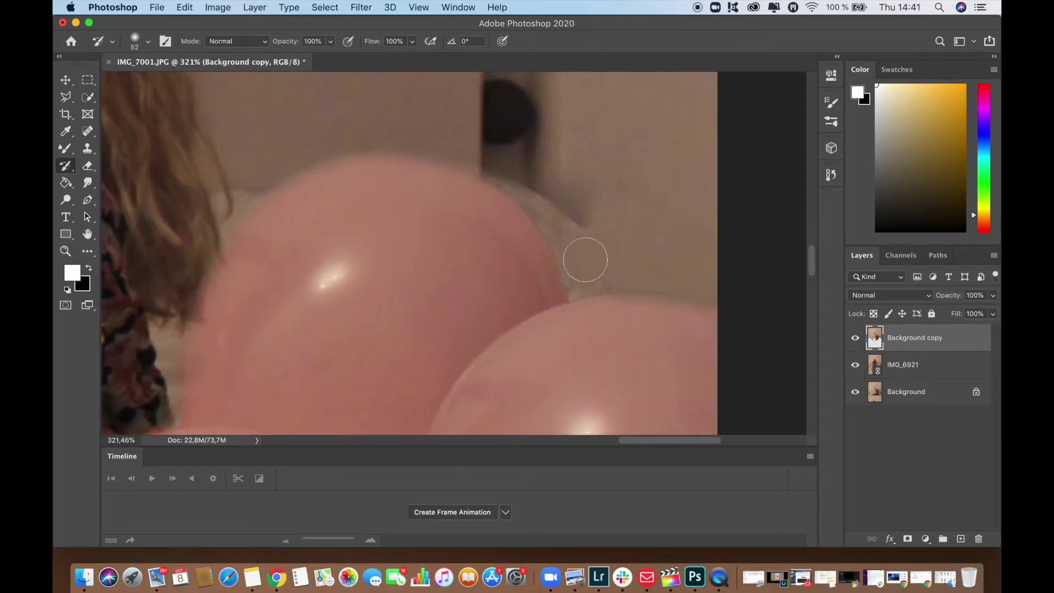
drag(585, 259, 510, 181)
scroll(588, 253, up, 5)
click(148, 41)
drag(139, 84, 134, 84)
click(678, 327)
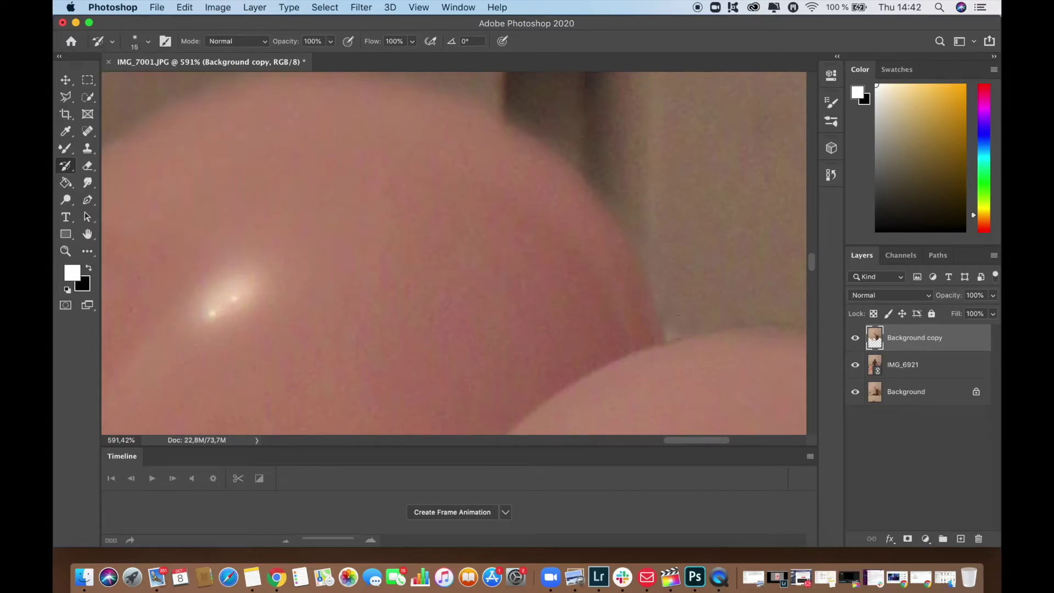
- Paint back the bed sheet between the middle balloon and the woman's dress, and enlarge the History Brush to 95 px
scroll(674, 336, down, 10)
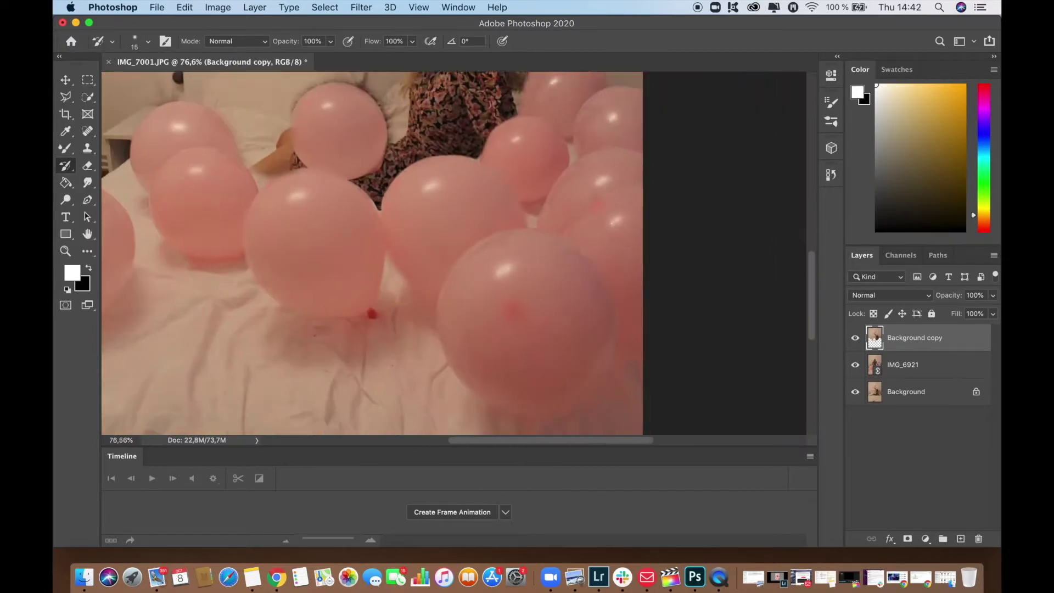
scroll(387, 138, up, 8)
drag(408, 156, 407, 200)
click(148, 42)
drag(135, 84, 144, 84)
key(Return)
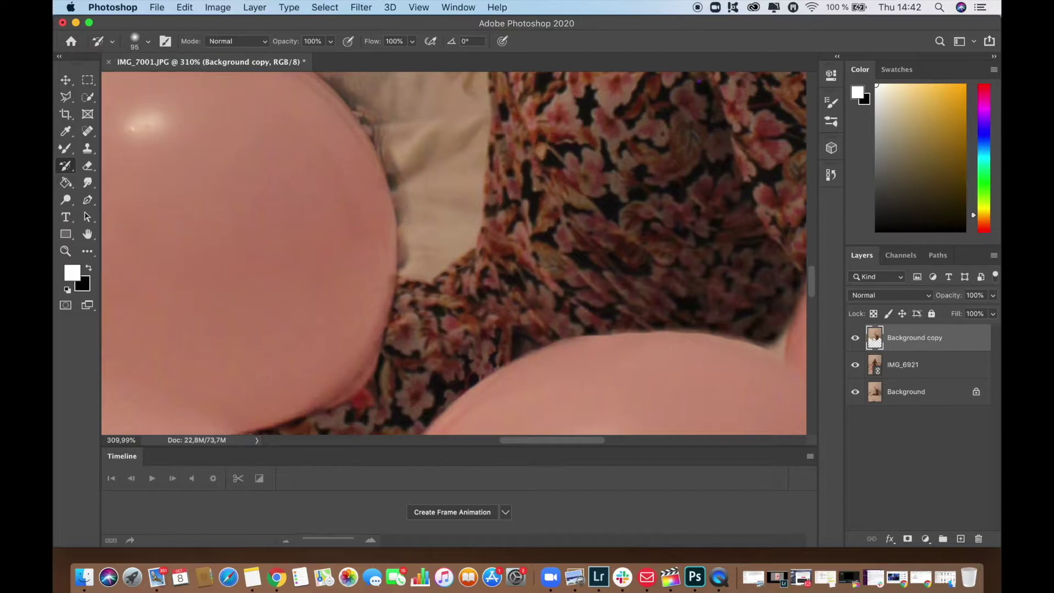
- Restore the pillow and sheet around the upper outline of the middle balloon beside the woman
click(147, 41)
key(Return)
scroll(404, 159, up, 4)
mouse_move(422, 247)
mouse_down()
mouse_move(404, 159)
mouse_move(357, 143)
mouse_up()
scroll(384, 159, left, 4)
drag(417, 181, 270, 185)
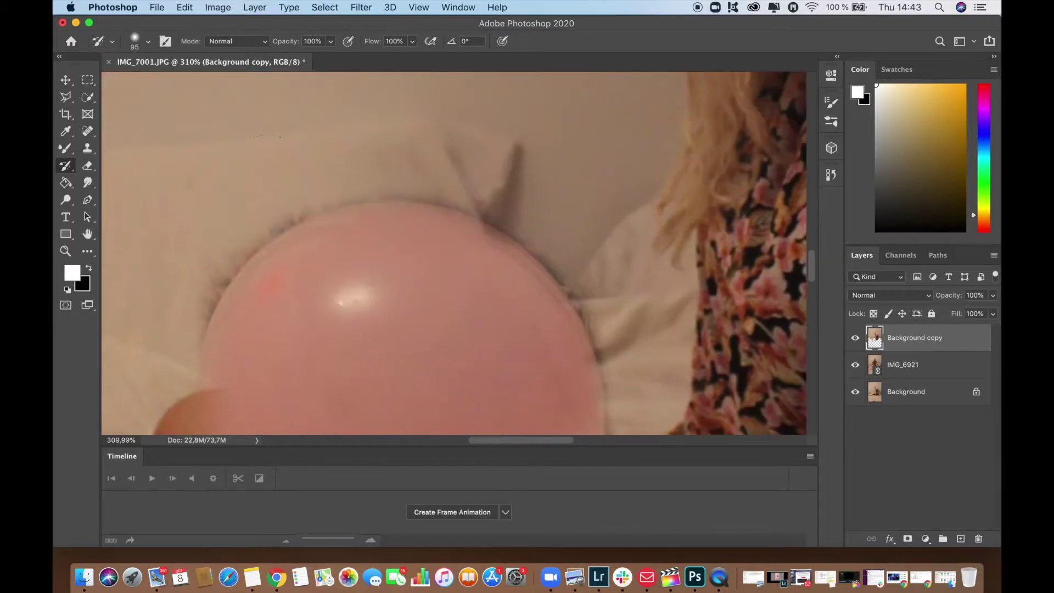
mouse_move(219, 291)
mouse_down()
mouse_move(291, 219)
mouse_move(571, 297)
mouse_up()
- Set the History Brush to 30 px with 71% hardness to refine the dress and sheet beside the middle balloon
scroll(571, 297, down, 4)
scroll(571, 296, right, 2)
click(147, 41)
drag(129, 112, 186, 114)
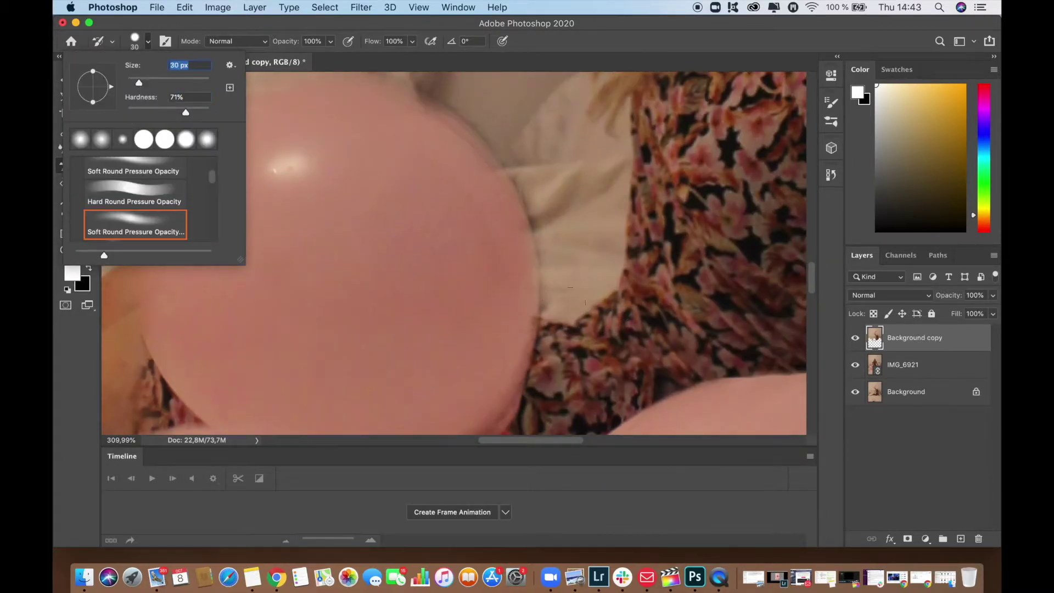
key(Return)
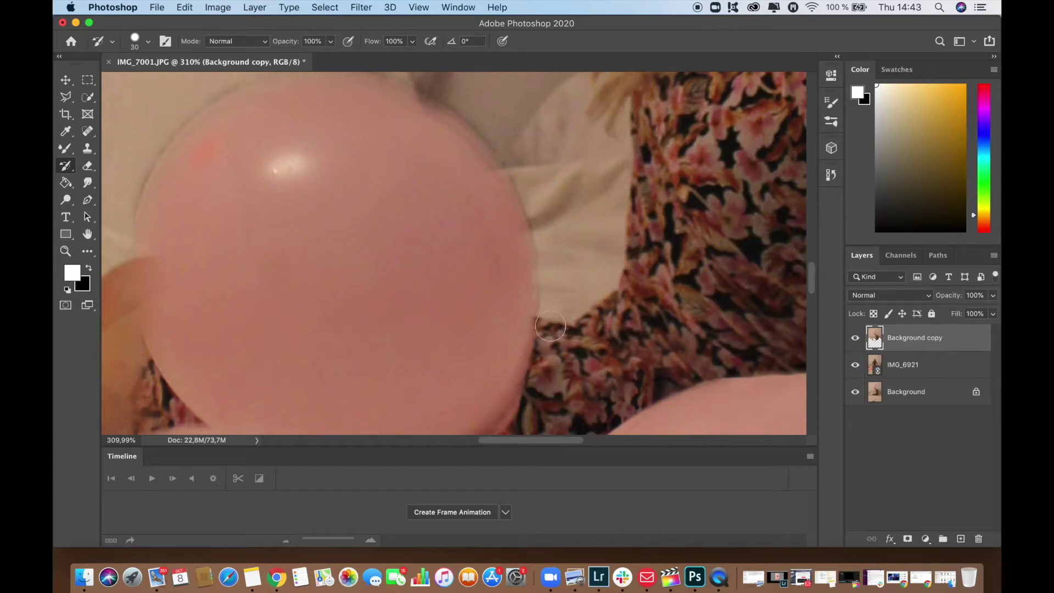
- Lower the History Brush hardness to 25% and clean up the remaining dark outline around the middle balloon
click(147, 42)
click(146, 113)
key(Return)
scroll(423, 149, up, 2)
scroll(422, 148, left, 3)
scroll(432, 134, left, 3)
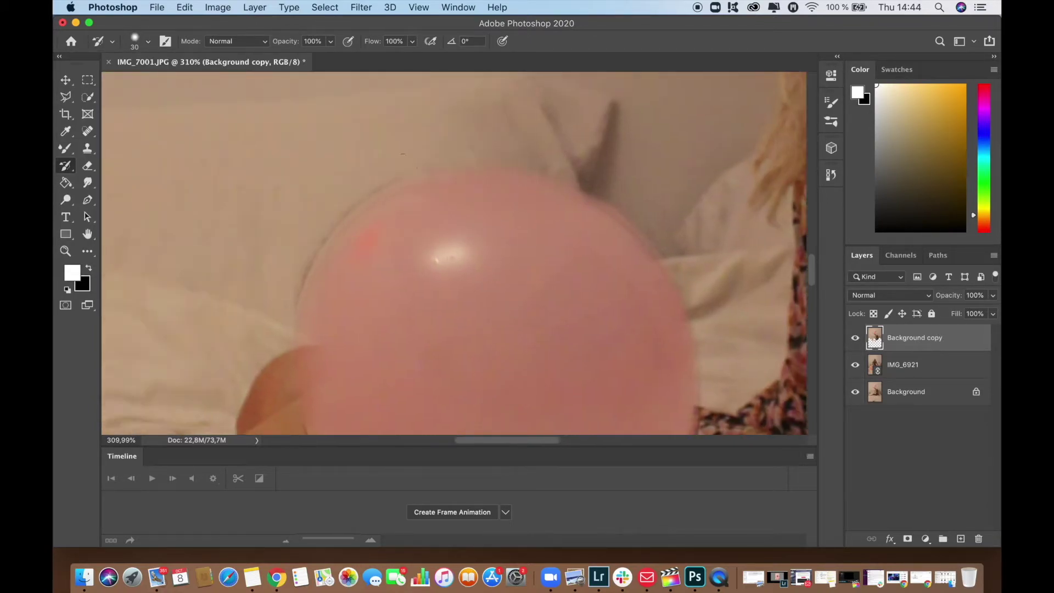
scroll(273, 209, down, 5)
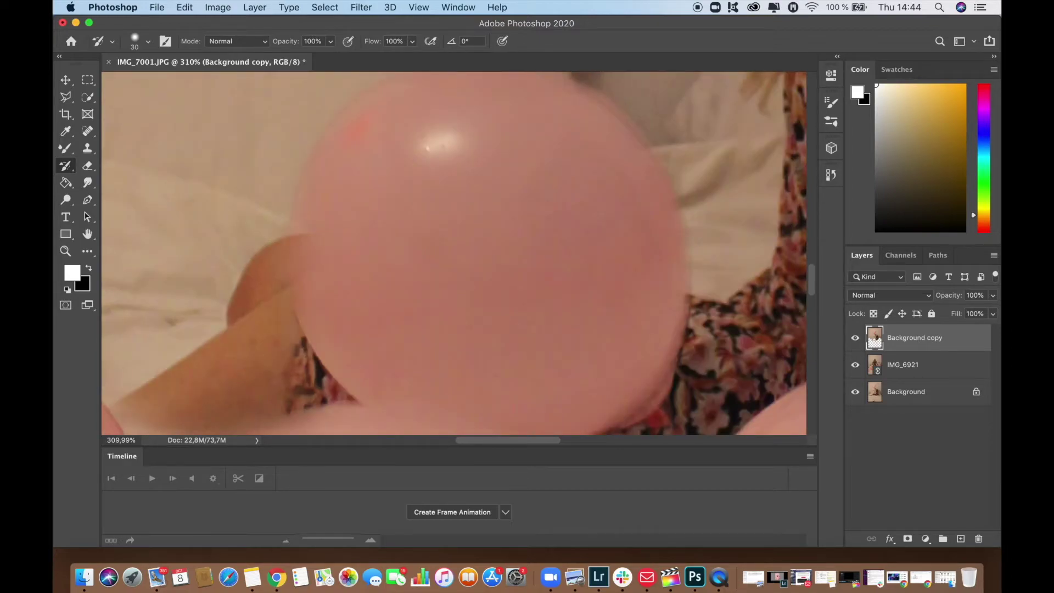
scroll(453, 253, down, 5)
- Place the photo IMG_6928.JPG from the birthdaygirl folder as a linked image
click(157, 7)
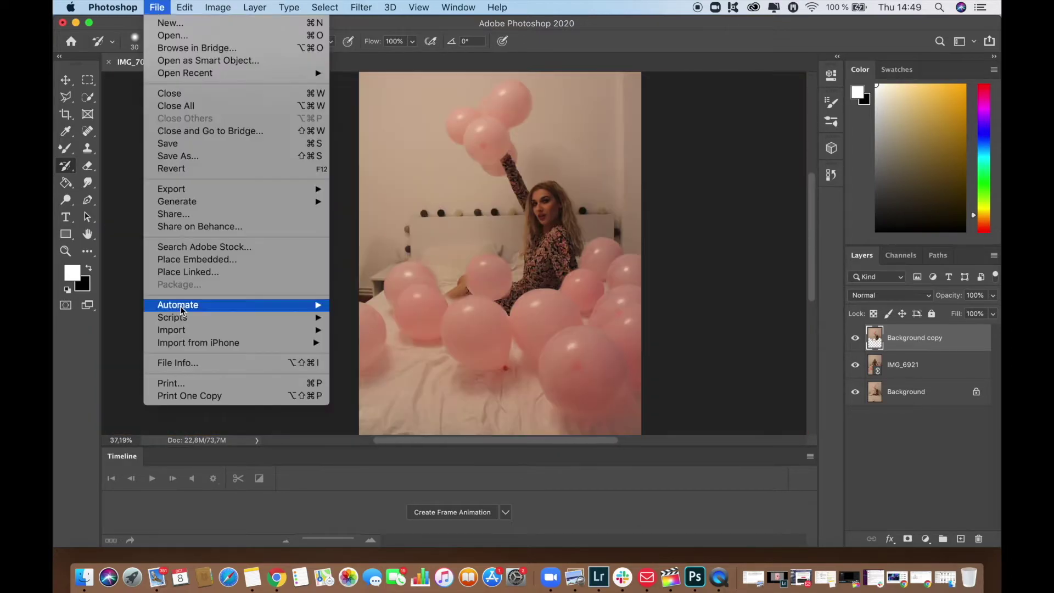
click(188, 272)
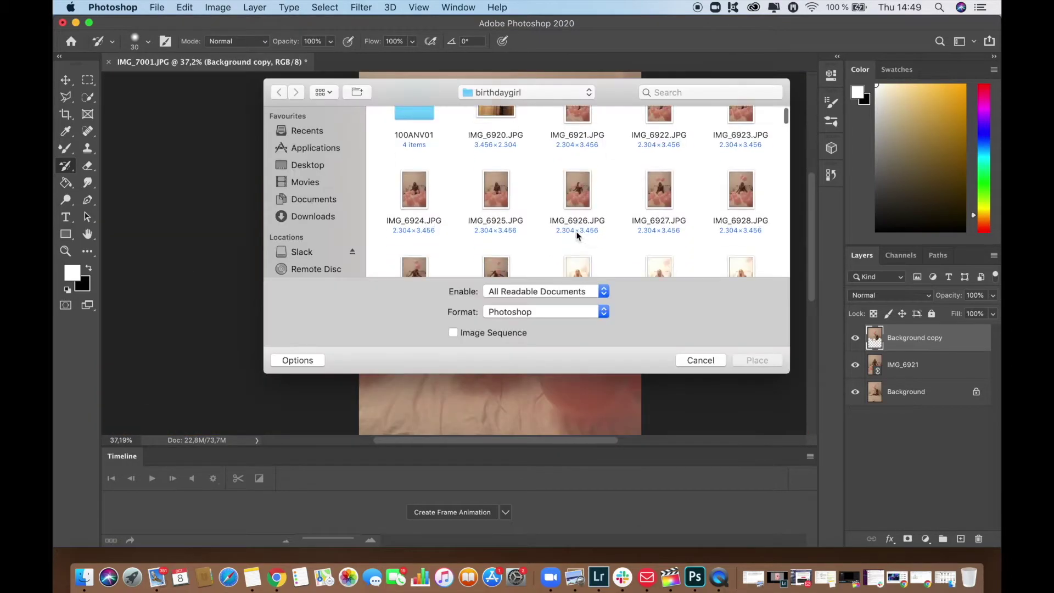
scroll(577, 232, down, 3)
scroll(576, 233, up, 2)
double_click(736, 167)
- Shift the placed IMG_6928 photo up and to the right, and stack Background copy above it
scroll(735, 168, down, 5)
drag(360, 354, 417, 292)
scroll(417, 292, up, 5)
mouse_move(513, 315)
mouse_down()
mouse_move(506, 297)
mouse_move(546, 279)
mouse_up()
key(Return)
drag(911, 365, 912, 341)
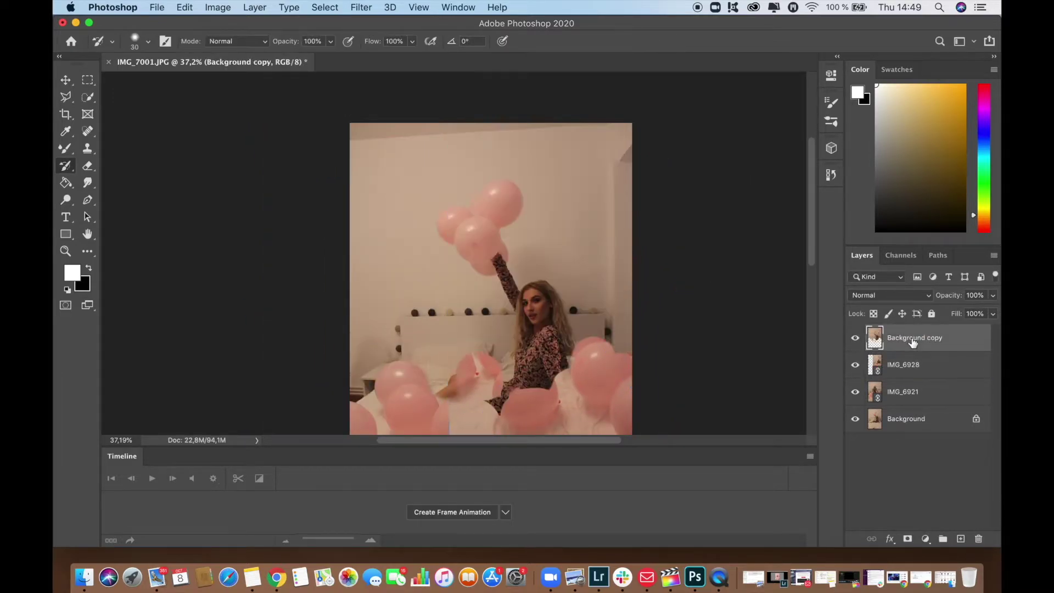
- Lower Background copy to 47% opacity and erase it over the two floating balloons in the photo's upper right
click(992, 295)
drag(991, 312, 960, 313)
click(87, 165)
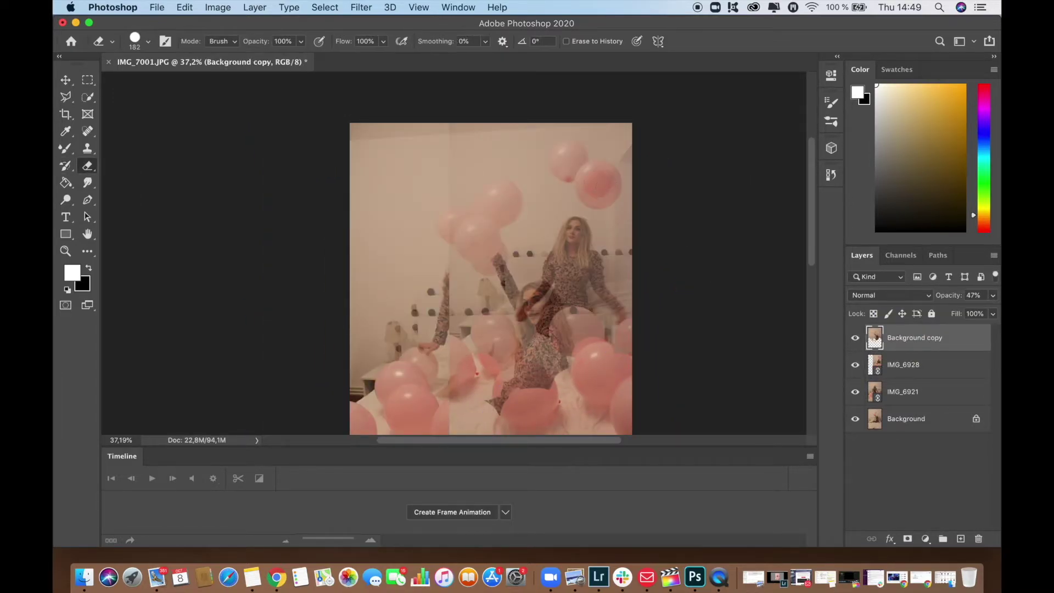
scroll(564, 264, up, 3)
drag(623, 264, 564, 220)
- Set the opacity of the Background copy layer back to 100%
click(991, 295)
drag(959, 311, 991, 312)
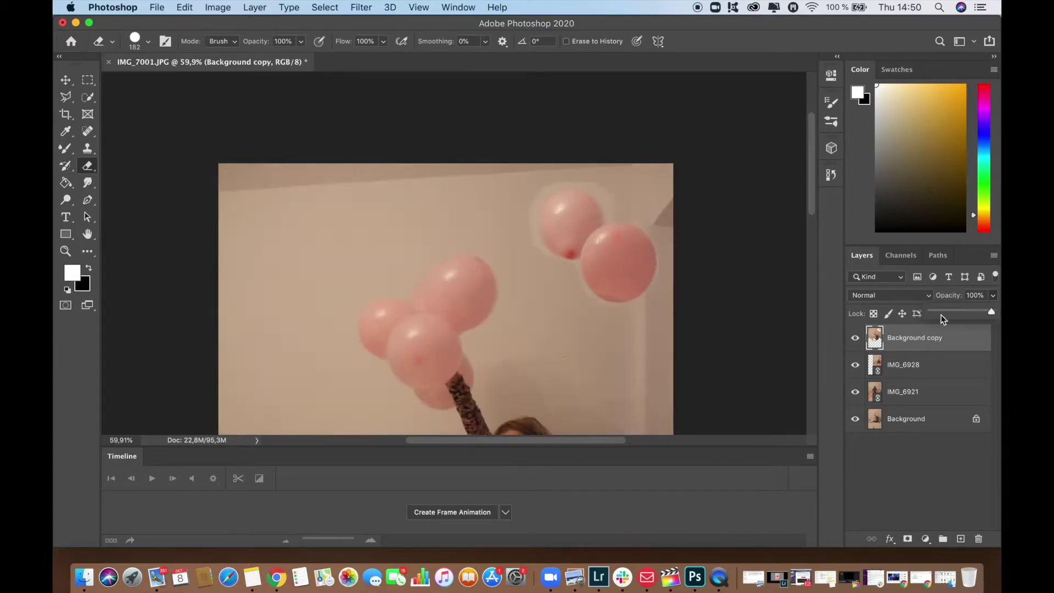
scroll(560, 340, down, 3)
scroll(559, 340, right, 1)
- Restore the wall around the left side of the upper floating balloon with the History Brush at 60 px and 25% hardness
click(66, 165)
scroll(469, 149, up, 3)
click(147, 41)
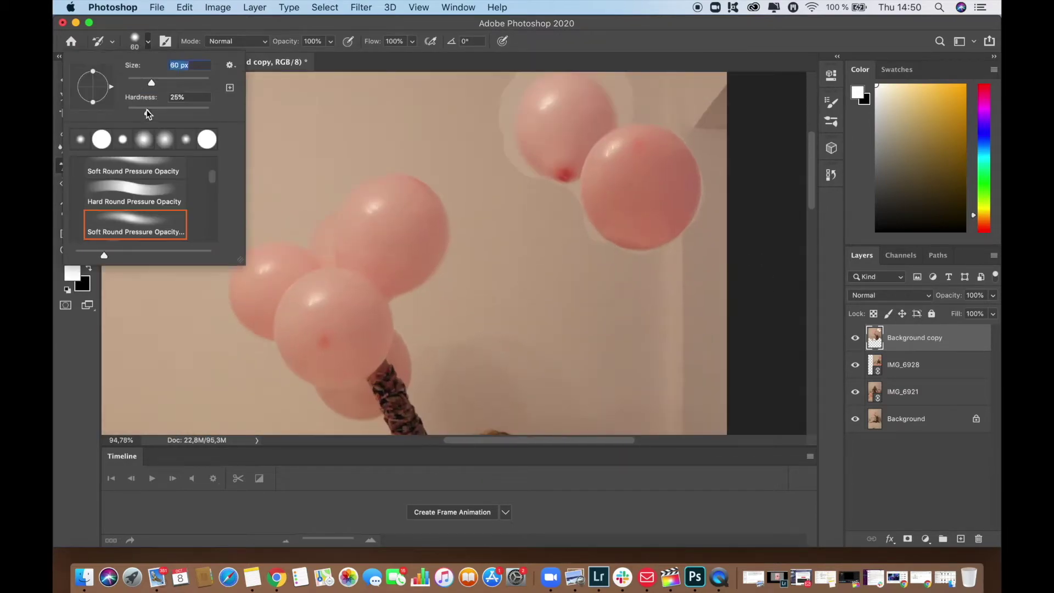
key(Return)
scroll(456, 164, up, 3)
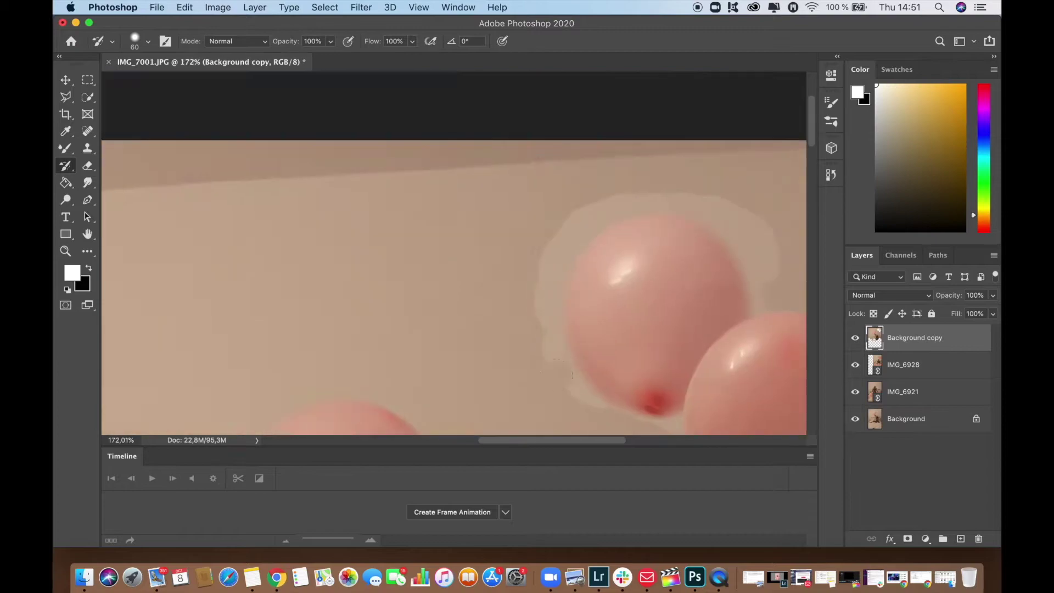
drag(584, 393, 557, 231)
scroll(557, 230, down, 2)
- Reduce the History Brush size and restore more of the wall close to the floating balloons' edges
scroll(558, 231, up, 3)
click(148, 41)
drag(147, 82, 144, 83)
drag(352, 262, 388, 276)
scroll(389, 276, up, 5)
click(148, 41)
key(Return)
- Restore the lighter patch of wall above the floating balloon with the History Brush, starting at 33 px and enlarging the brush after the stroke
click(148, 41)
drag(144, 84, 141, 84)
key(Return)
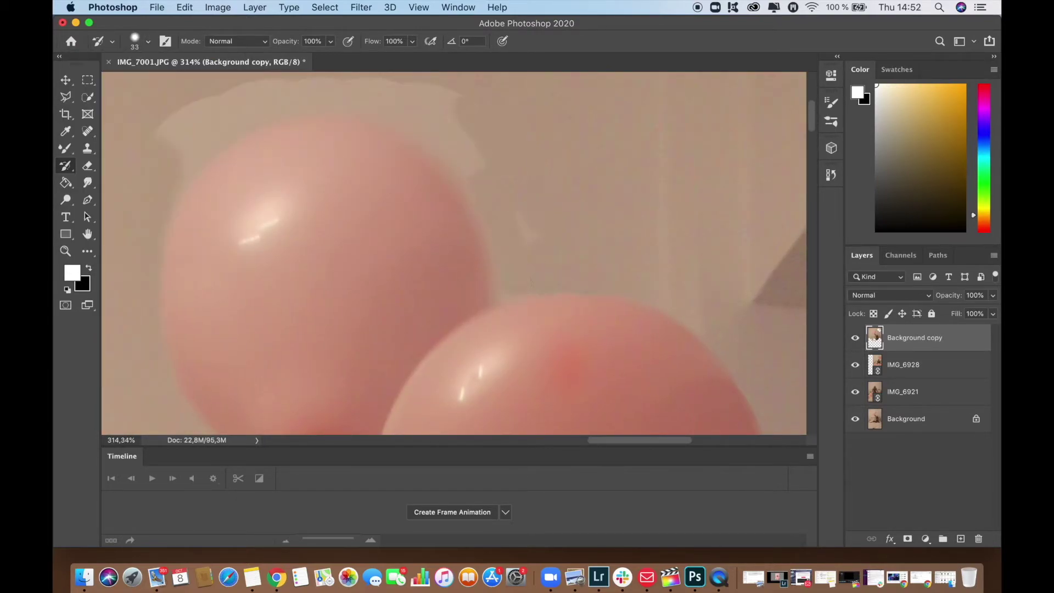
scroll(314, 200, up, 4)
scroll(315, 201, left, 3)
mouse_move(314, 200)
mouse_down()
mouse_move(398, 149)
mouse_move(527, 237)
mouse_move(436, 203)
mouse_up()
click(148, 41)
drag(141, 83, 154, 83)
key(Return)
scroll(214, 210, down, 3)
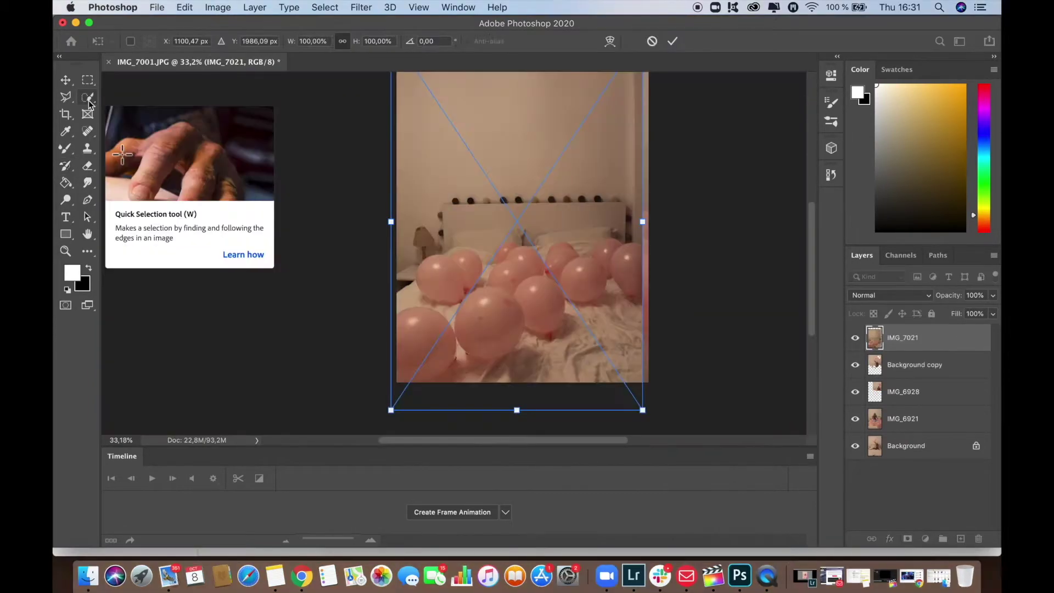
- Quick-select the large balloon in the lower-left corner of the placed IMG_7021 photo
click(89, 103)
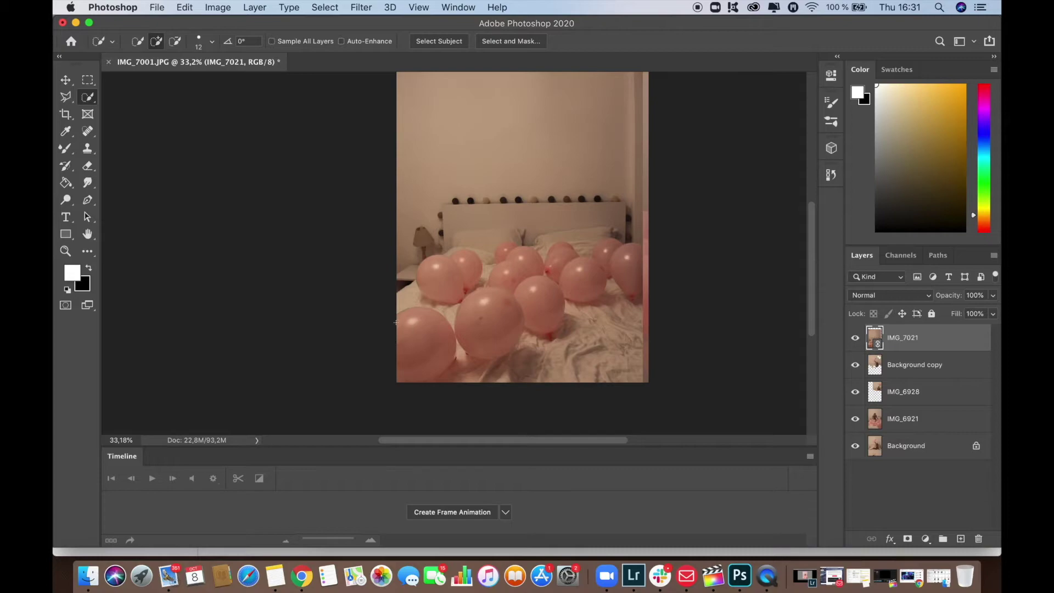
drag(409, 316, 429, 327)
drag(484, 321, 443, 335)
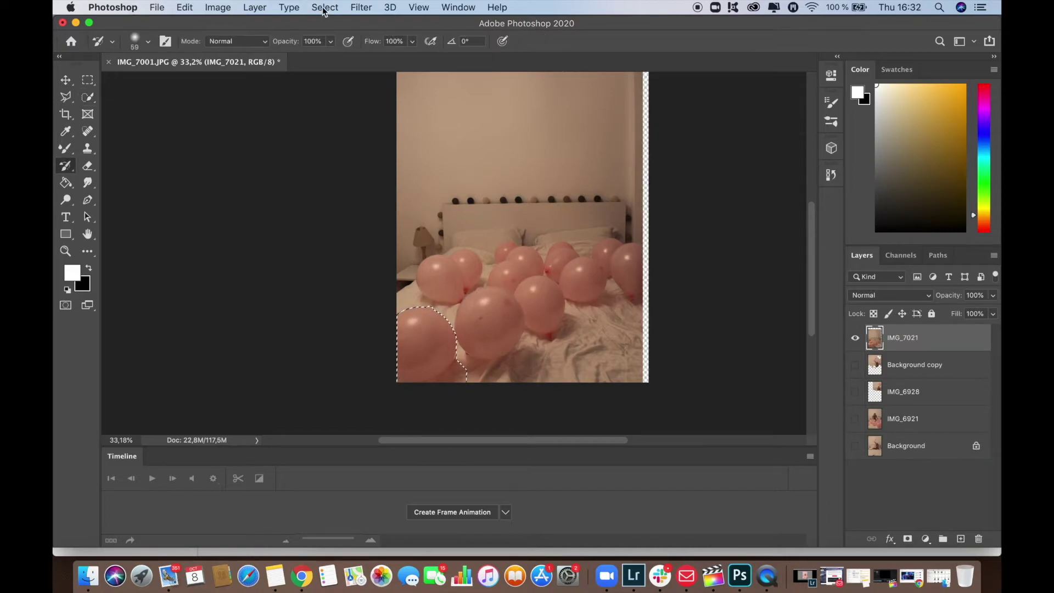
- Invert the balloon selection and erase everything outside the lower-left balloon on the IMG_7021 layer
click(324, 8)
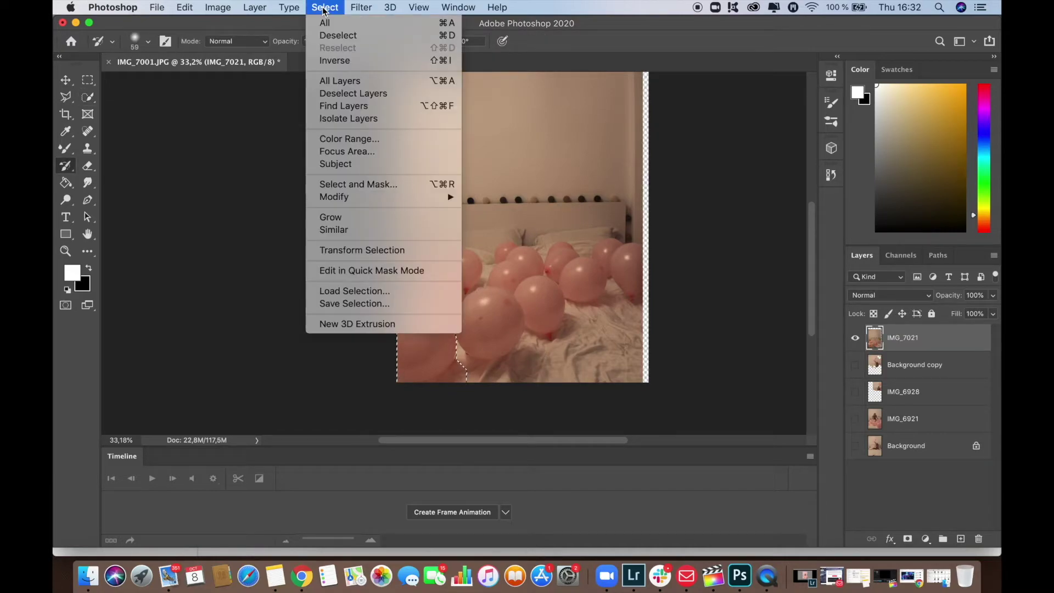
click(329, 62)
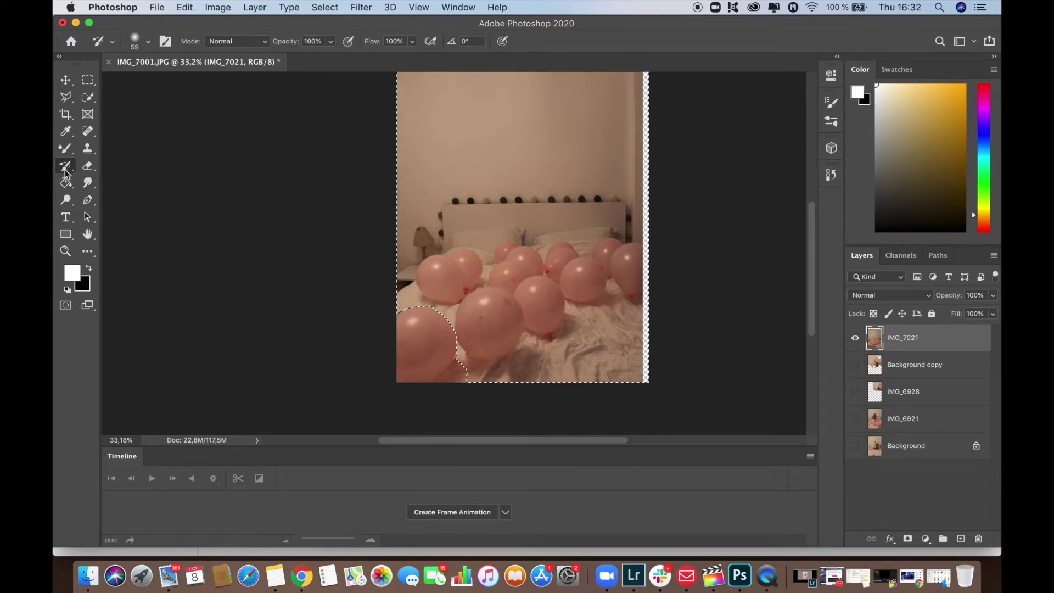
click(88, 166)
mouse_move(407, 165)
mouse_down()
mouse_move(405, 203)
mouse_move(545, 376)
mouse_move(561, 317)
mouse_up()
click(148, 41)
drag(186, 85, 209, 85)
click(494, 234)
key(ctrl+d)
key(a)
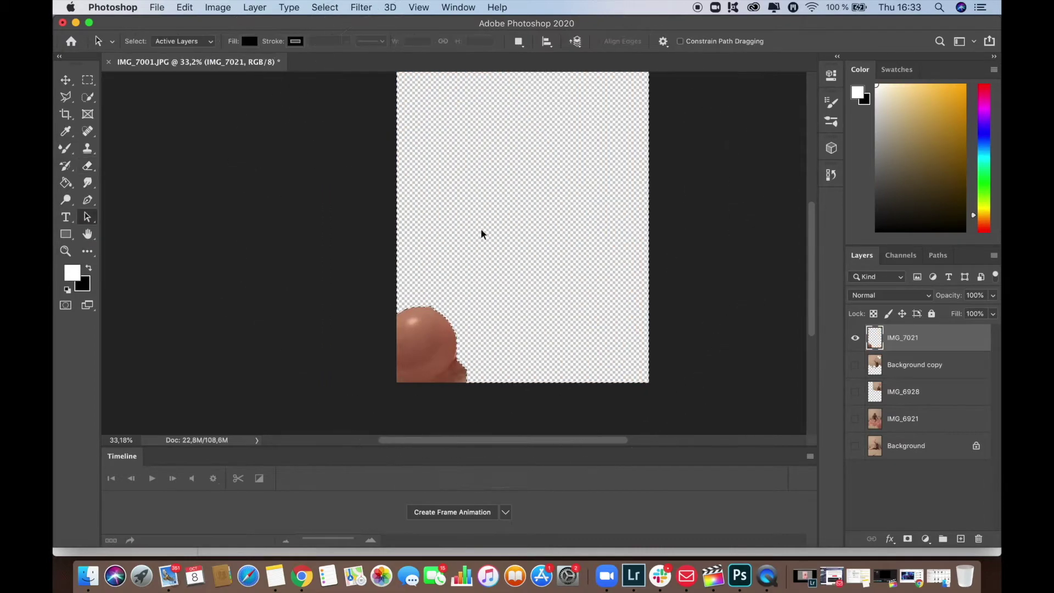
- Show the four layers below IMG_7021 again and set the Eraser to 60 px at 26% hardness for the lower-left balloon's edge
drag(855, 365, 855, 446)
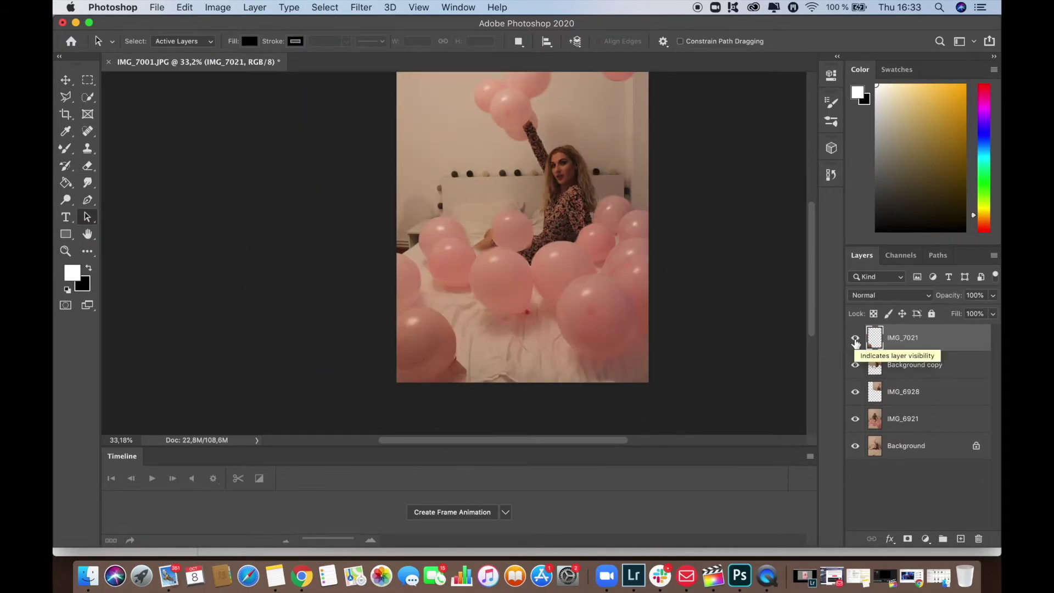
key(super+plus)
key(e)
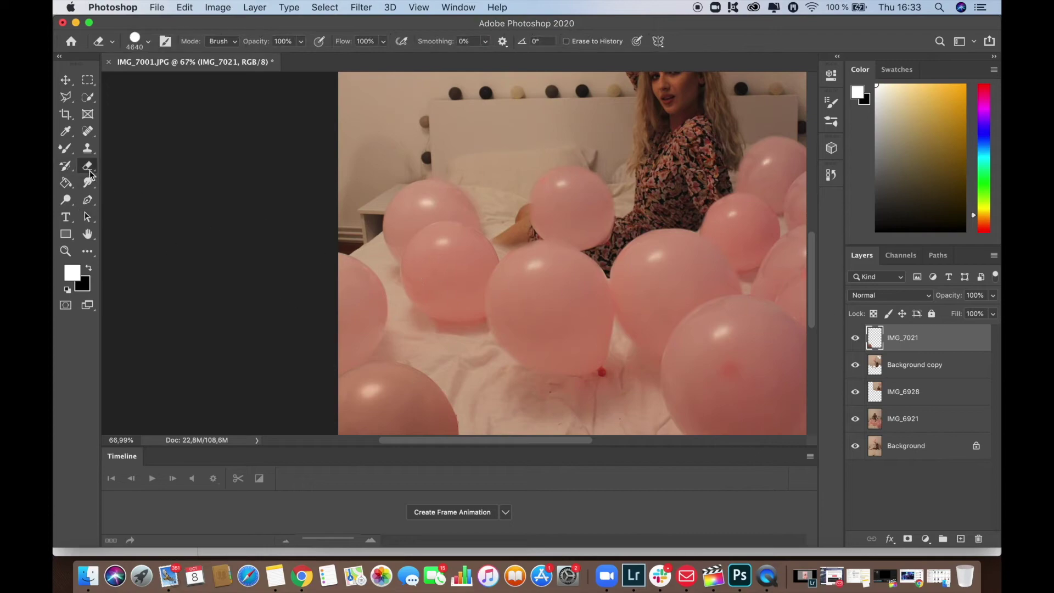
click(148, 42)
key(Return)
scroll(414, 363, up, 5)
click(147, 41)
text(60)
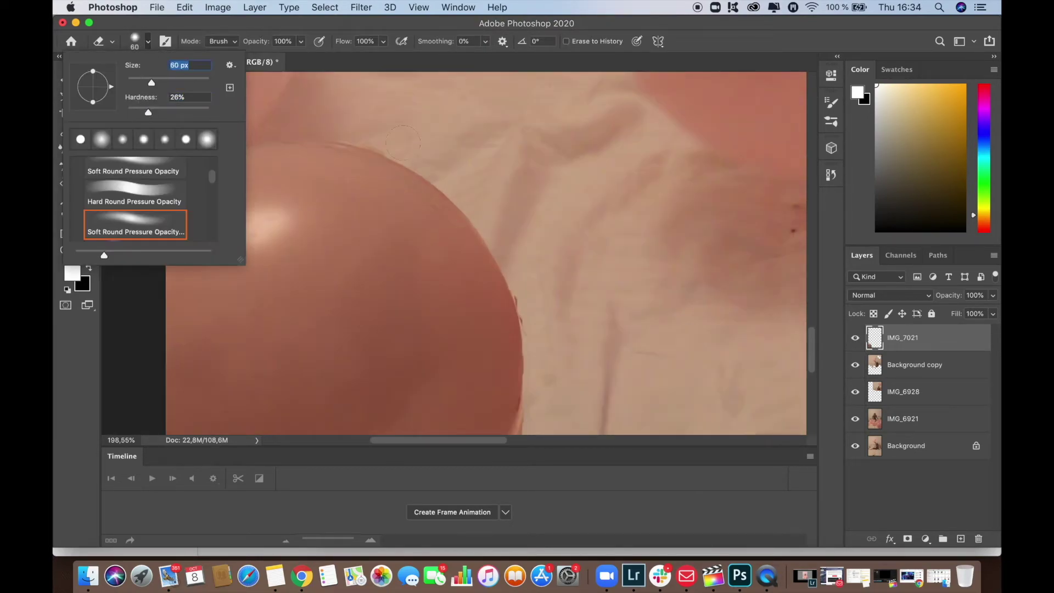
key(Return)
key(super+minus)
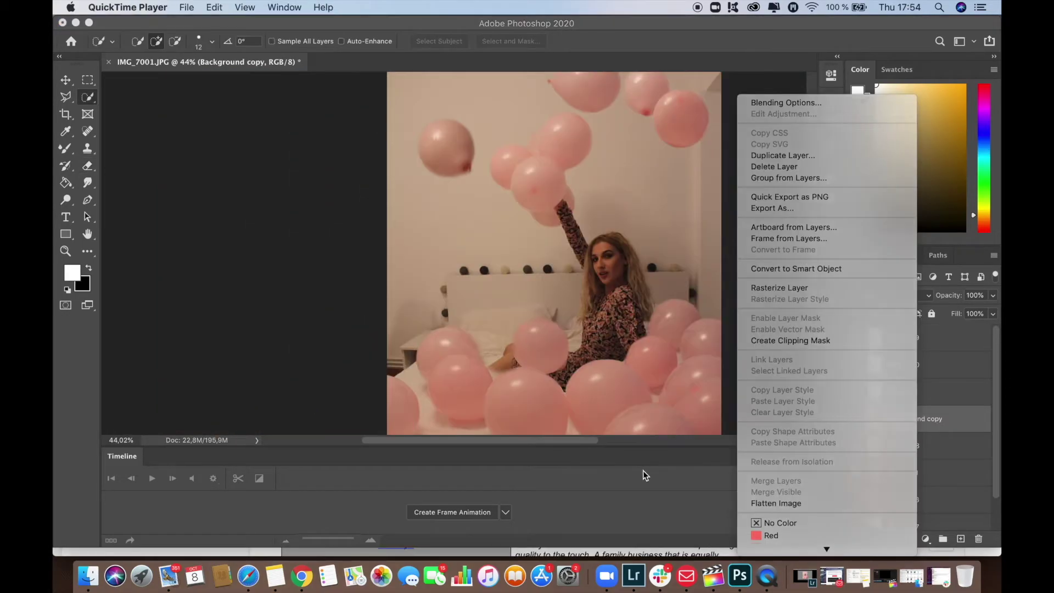
- Merge all visible layers into the IMG_7021 layer
key(Escape)
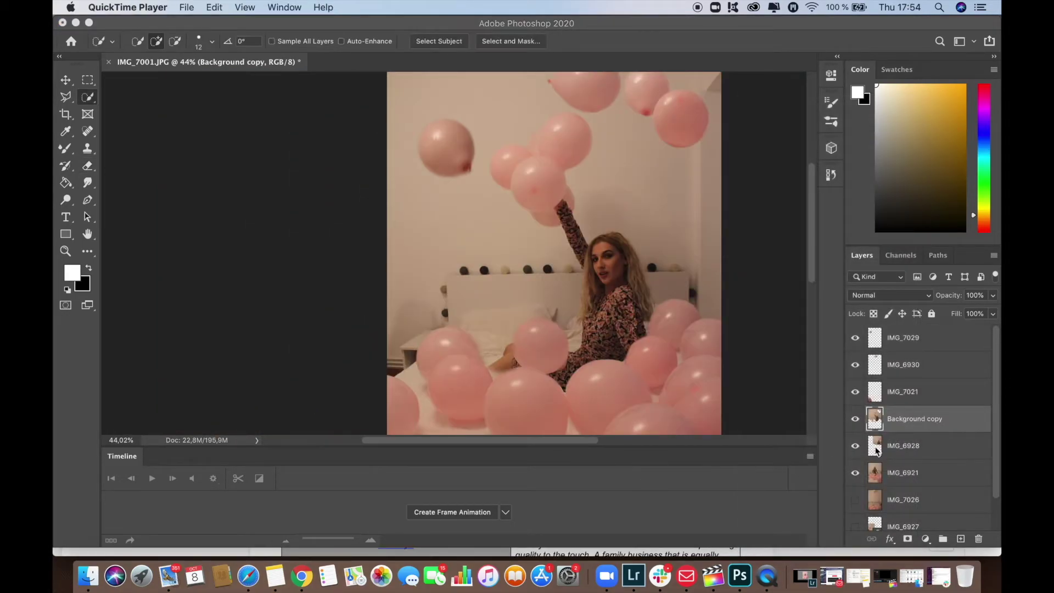
click(901, 396)
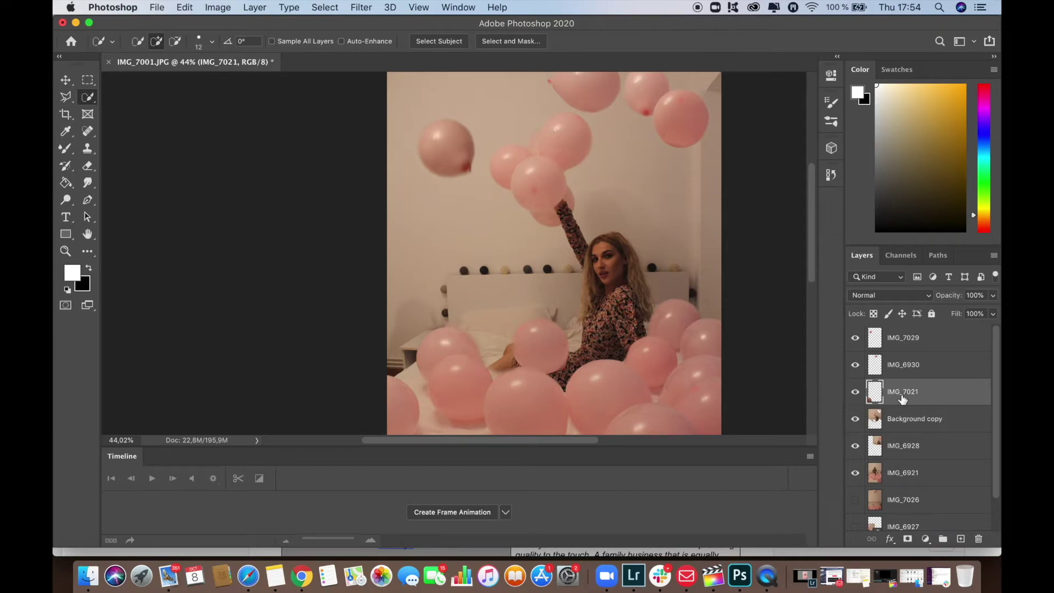
right_click(901, 395)
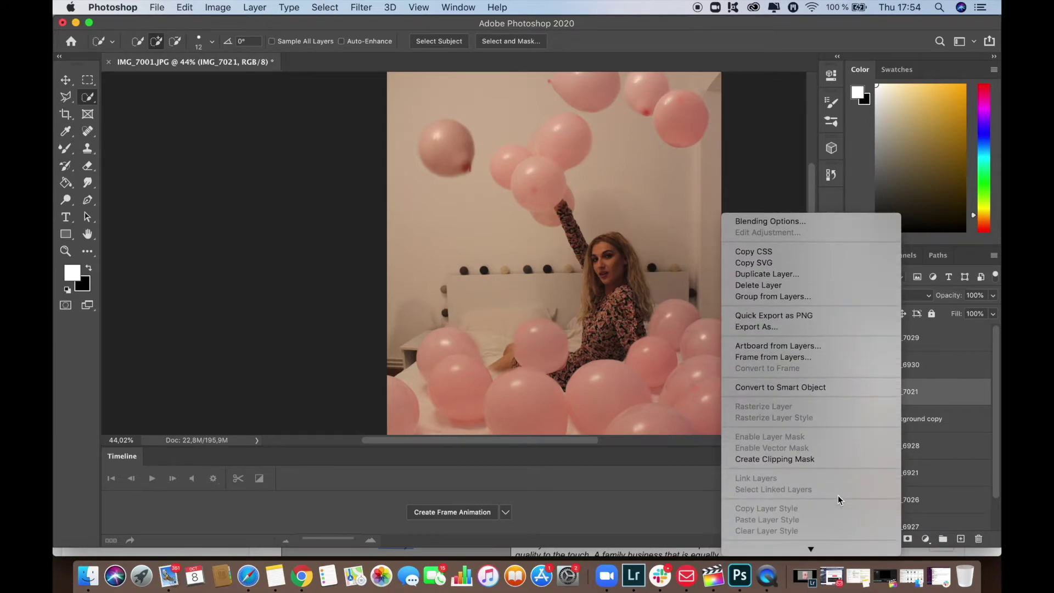
scroll(837, 495, down, 5)
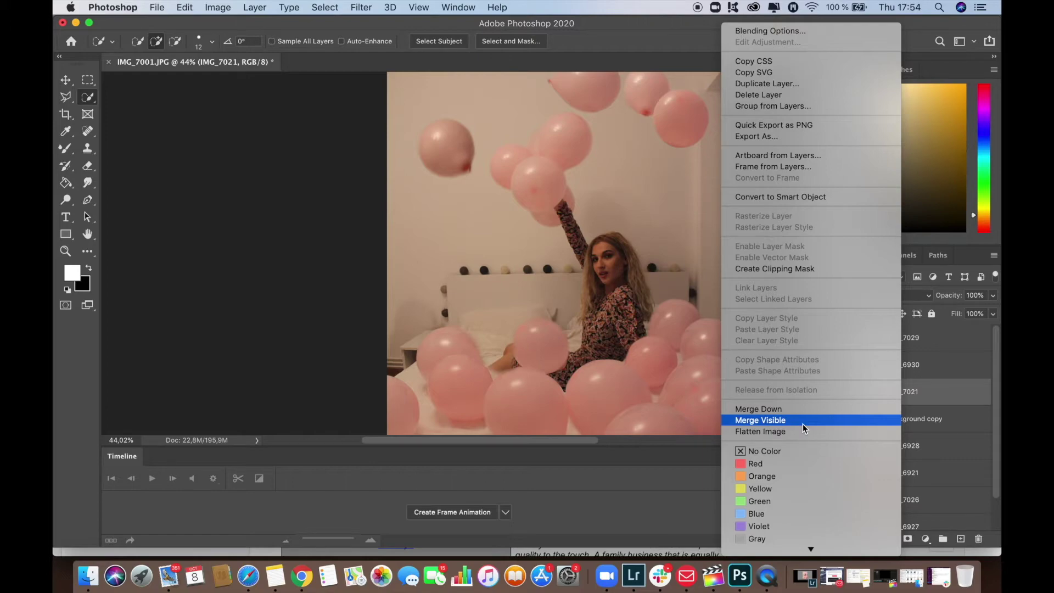
click(803, 423)
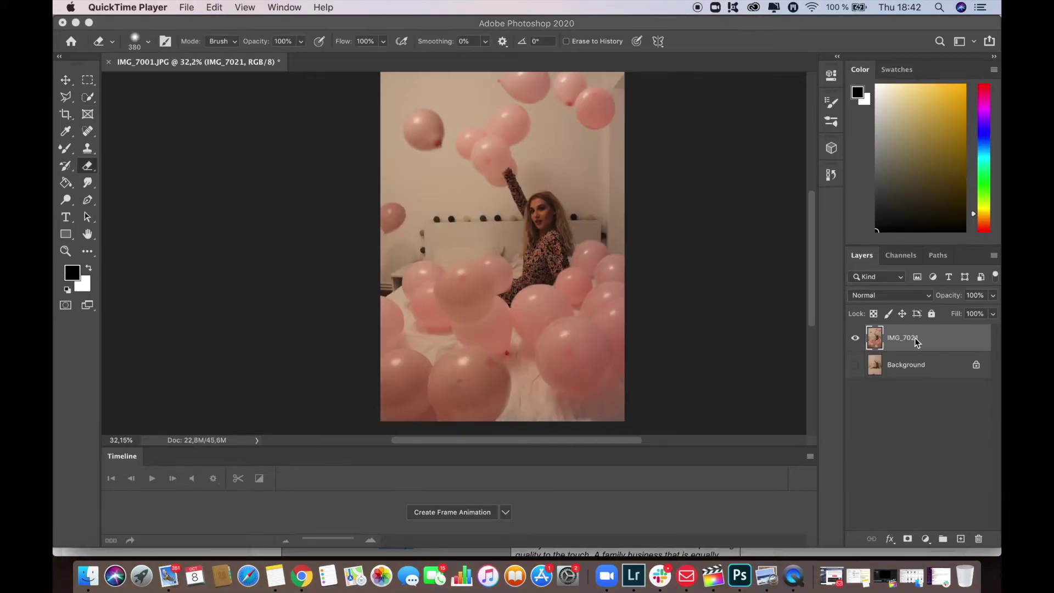
- Duplicate the merged IMG_7021 layer as IMG_7021 copy and hide the original
right_click(914, 337)
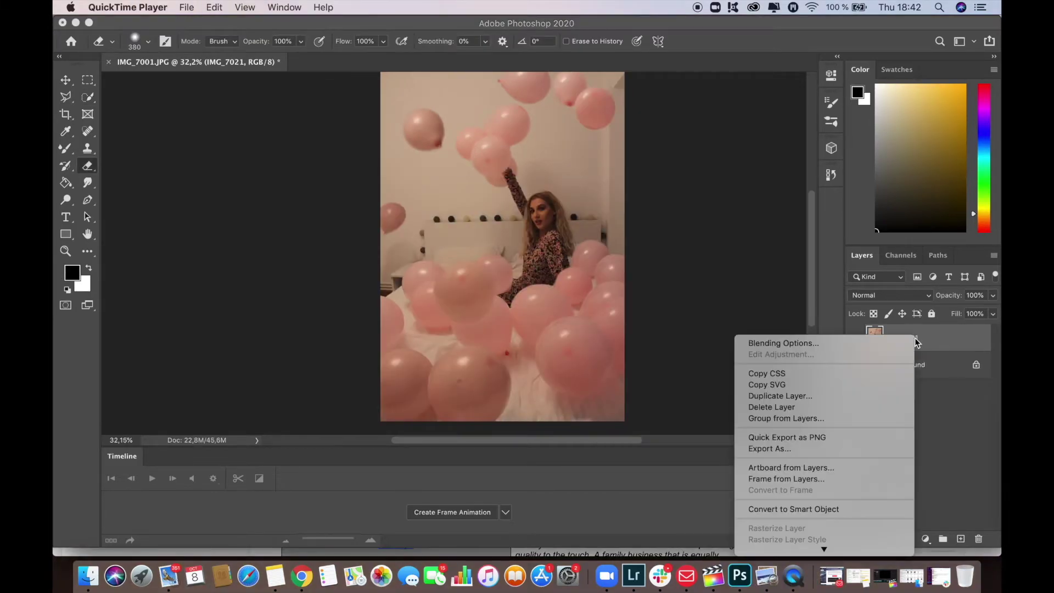
click(811, 401)
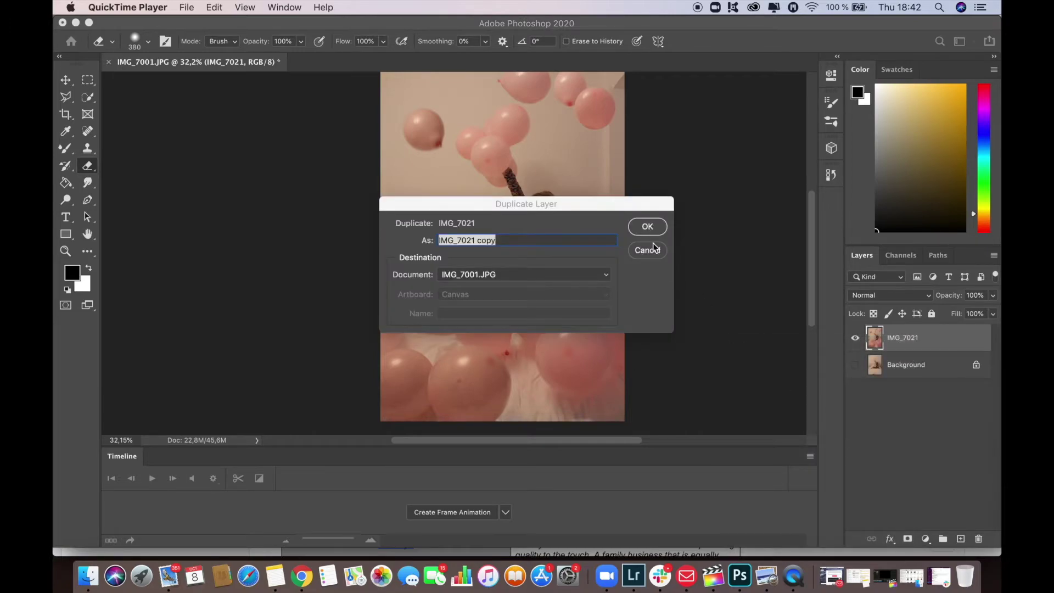
click(644, 235)
click(647, 230)
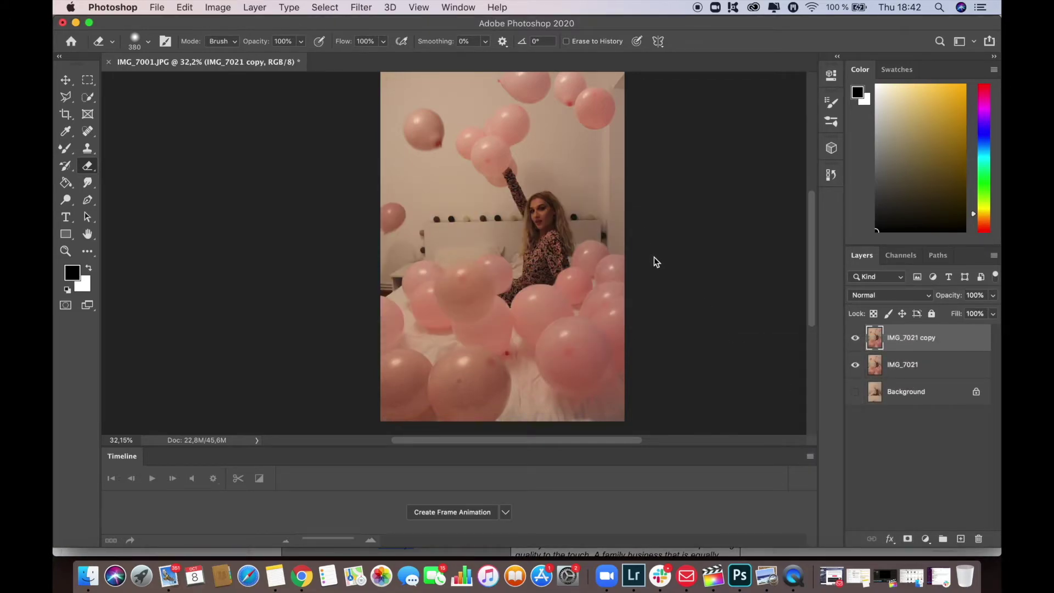
click(855, 368)
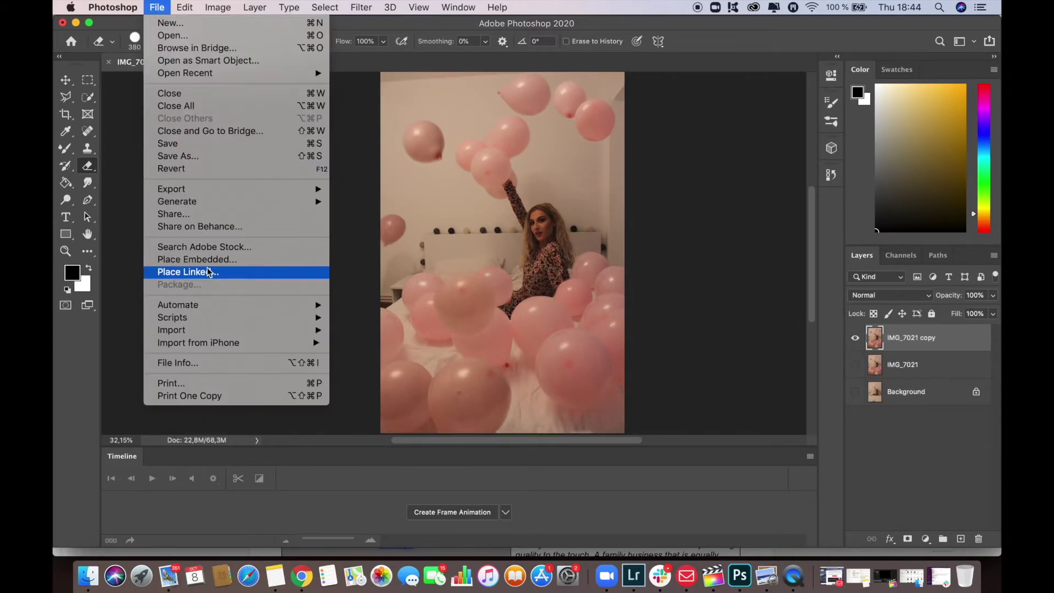
- Place the photo IMG_7002.JPG from the birthdaygirl folder as a linked image
click(206, 271)
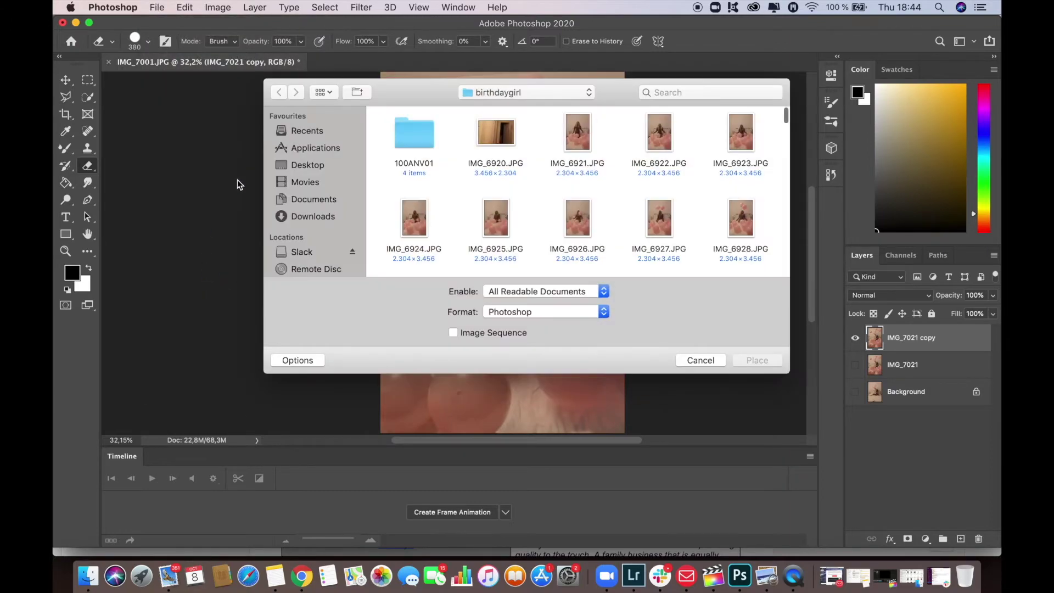
scroll(511, 182, down, 15)
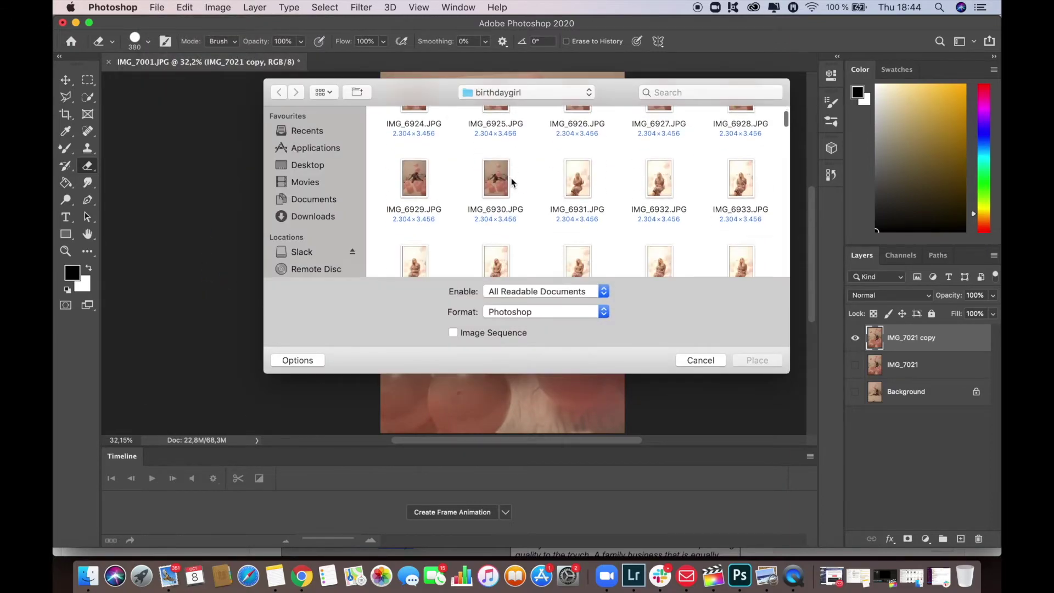
scroll(512, 181, down, 10)
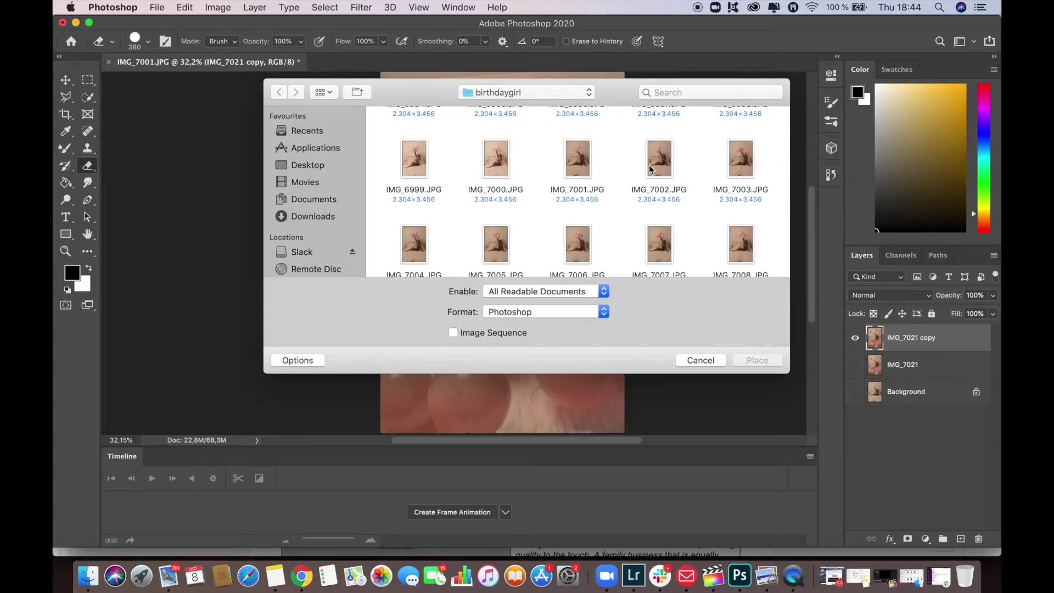
click(657, 161)
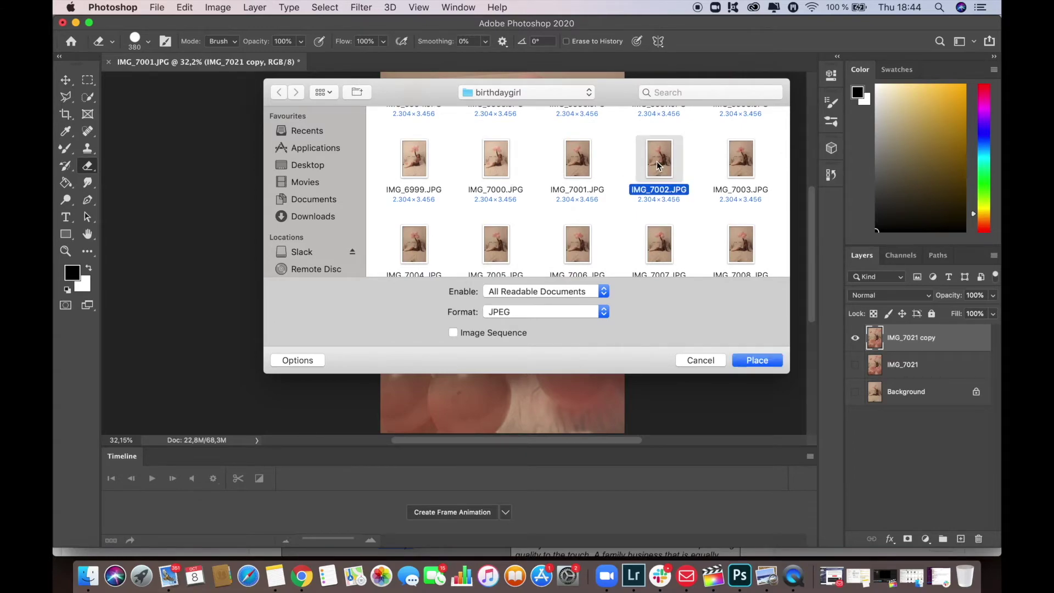
double_click(658, 160)
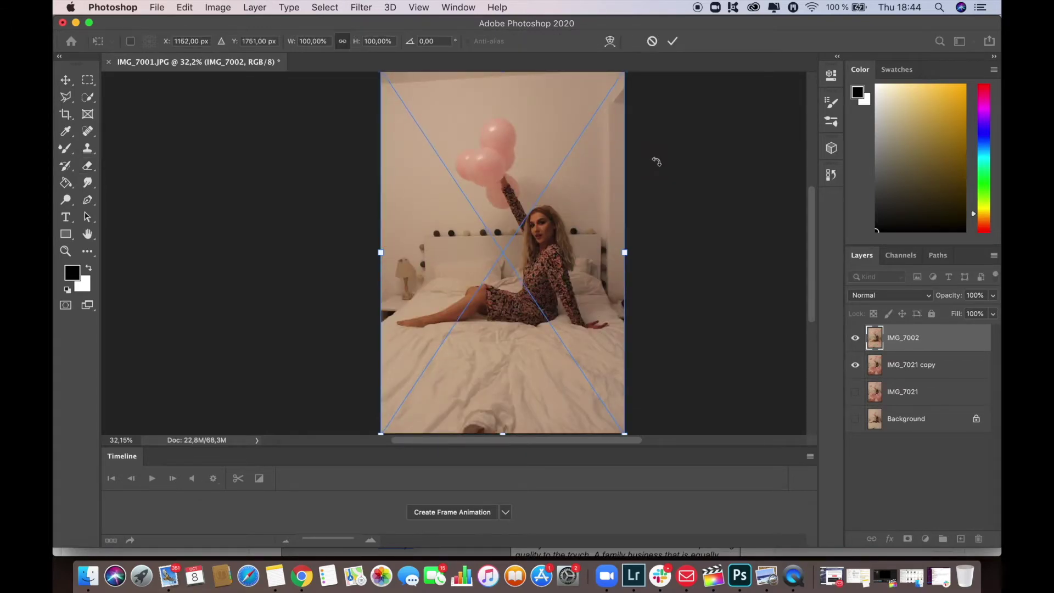
- Lower the placed IMG_7002 photo to 38% opacity and nudge it into alignment with the composite beneath
click(993, 295)
mouse_move(967, 311)
mouse_down()
mouse_move(938, 311)
mouse_move(955, 312)
mouse_up()
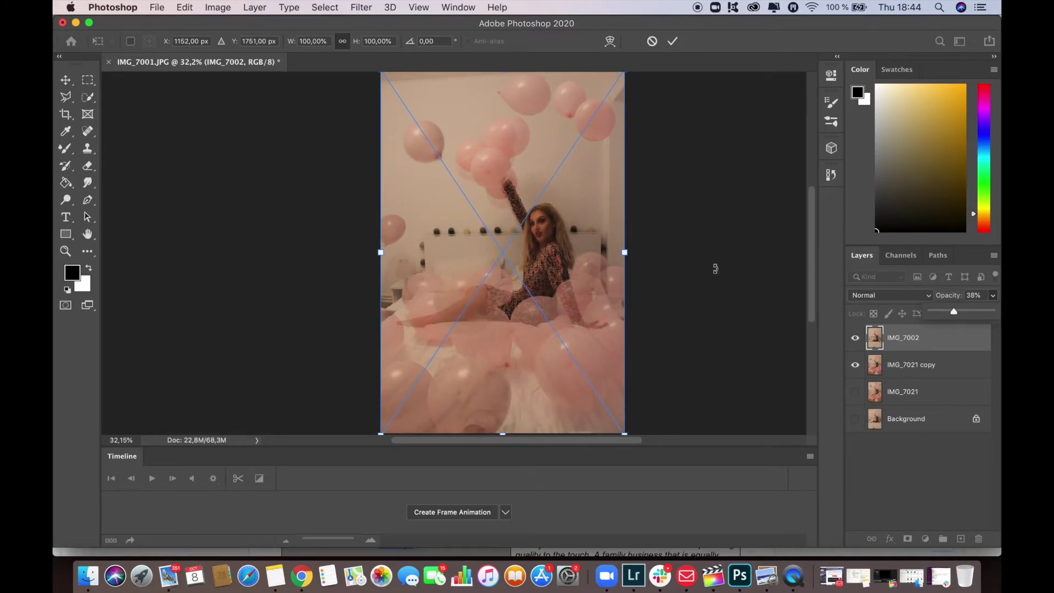
click(512, 251)
drag(512, 251, 513, 252)
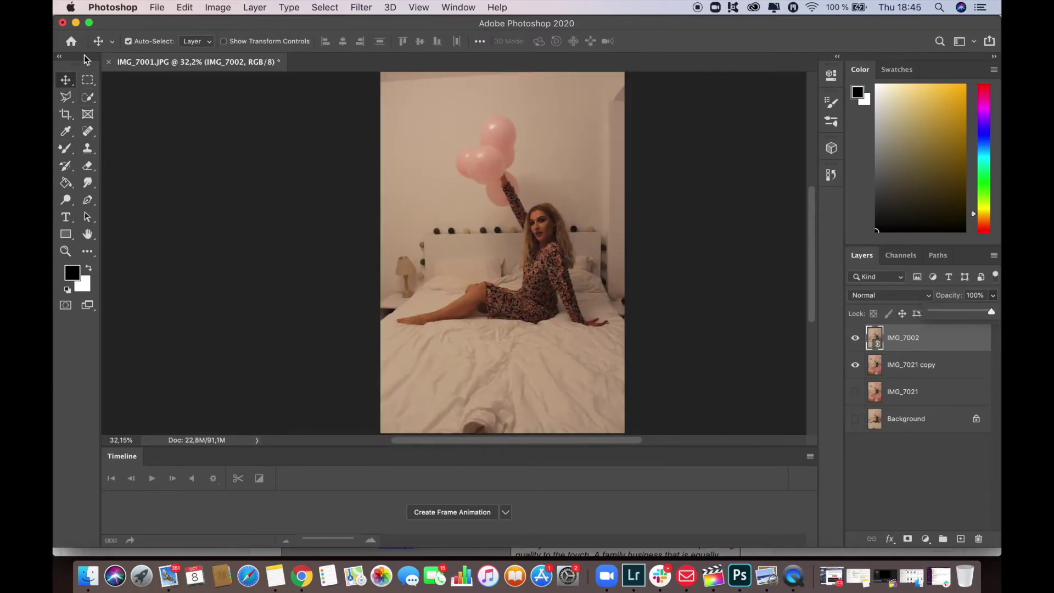
- Rasterize the IMG_7002 smart object so that the Eraser can be used on it
click(87, 165)
click(399, 185)
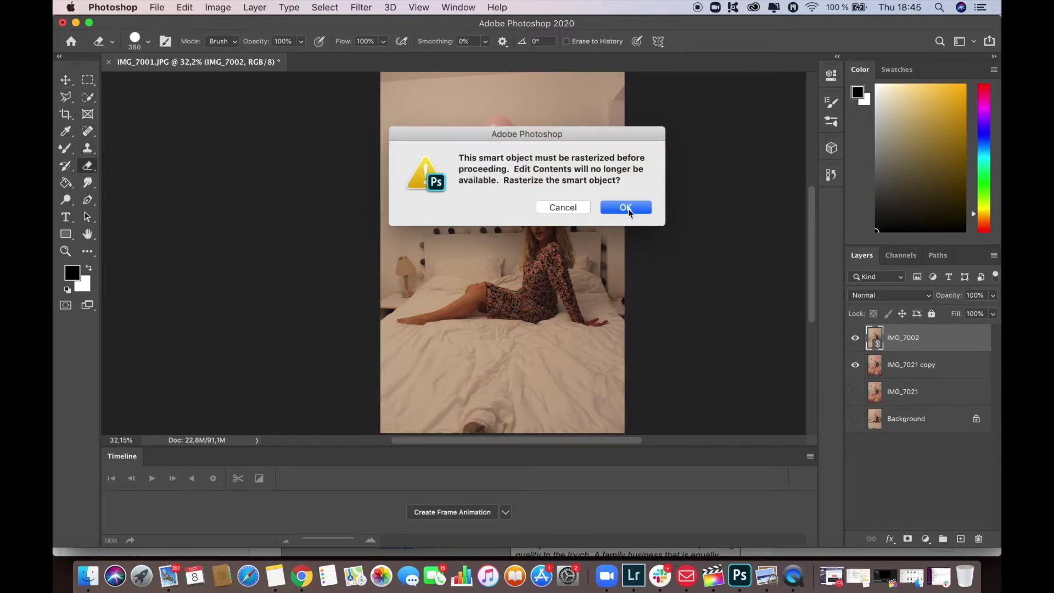
click(628, 208)
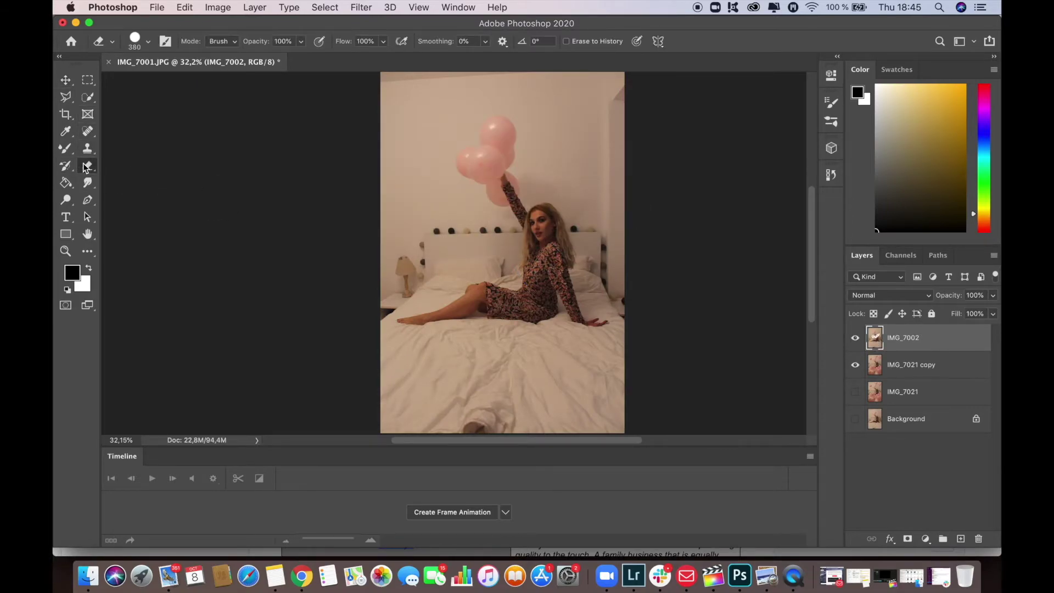
- Try erasing IMG_7002 over the woman's legs and the upper wall with the 380 px Eraser, and undo the strokes
drag(448, 302, 483, 299)
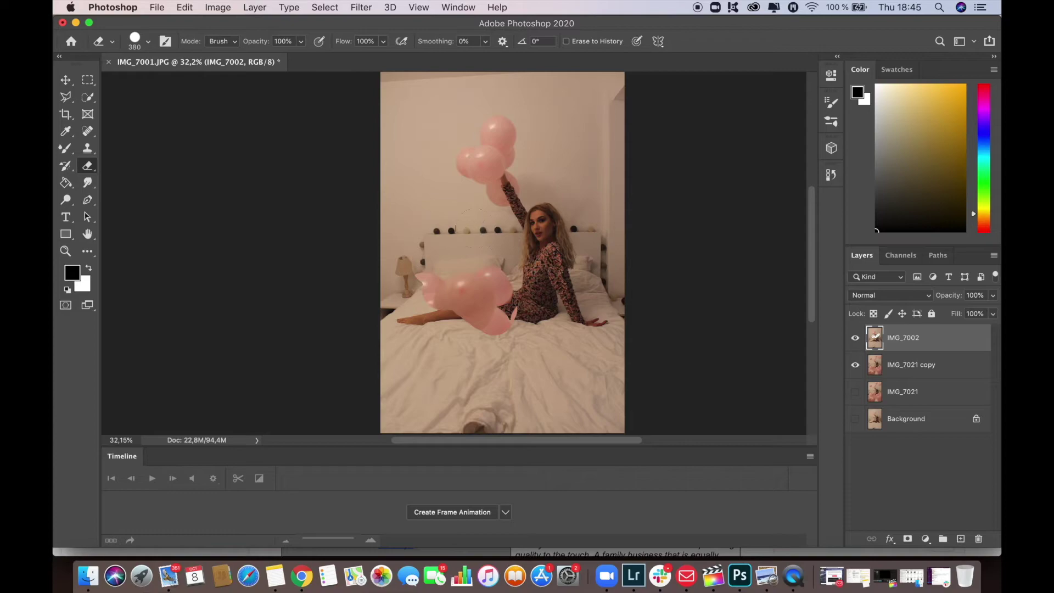
mouse_move(475, 227)
mouse_down()
mouse_move(398, 157)
mouse_move(460, 89)
mouse_move(531, 78)
mouse_move(538, 113)
mouse_up()
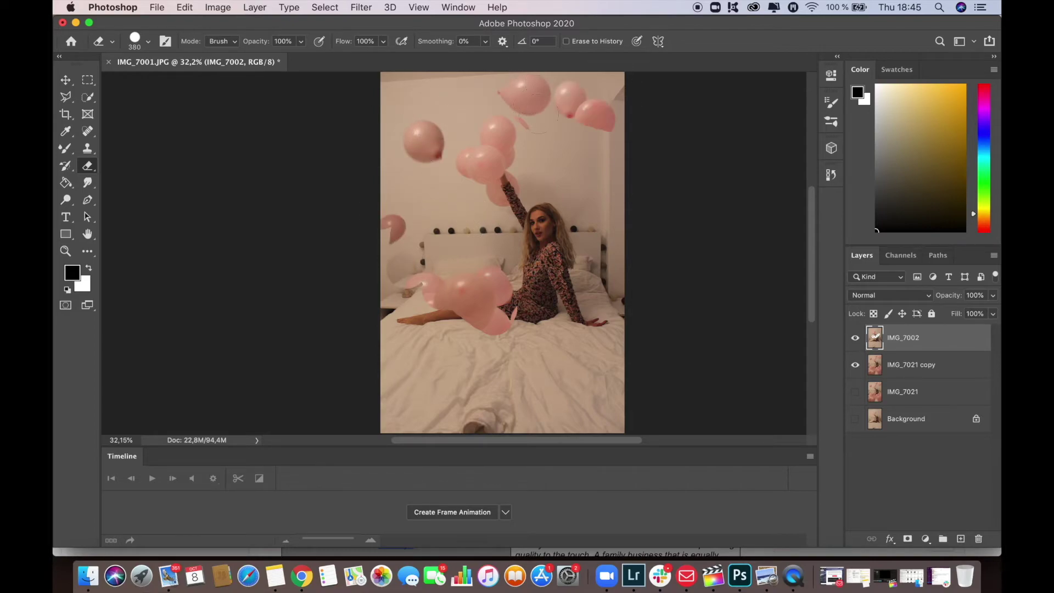
key(super+z)
key(super+z)
key(super+z)
scroll(540, 212, up, 6)
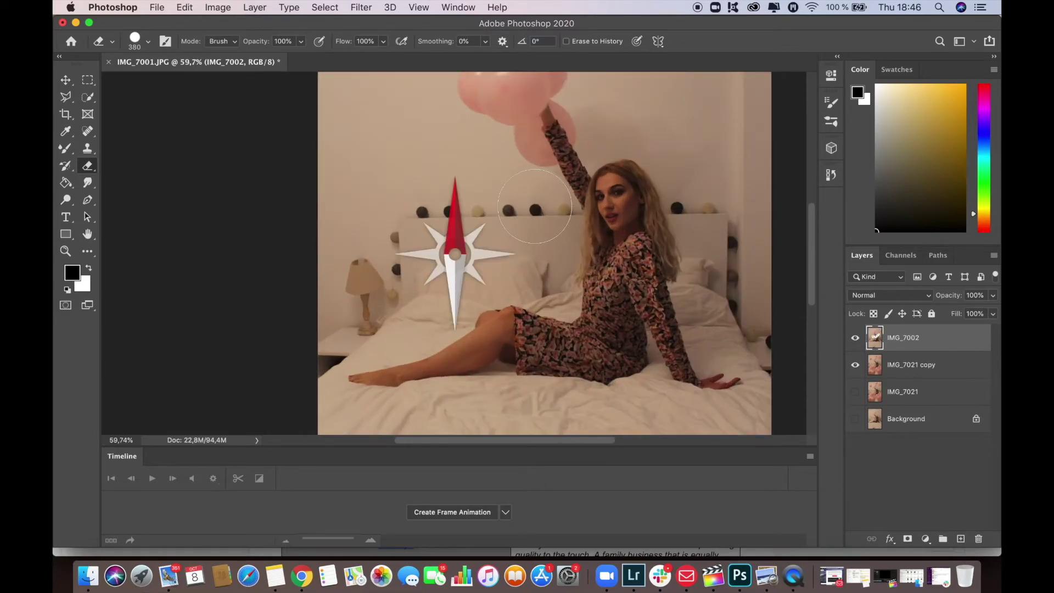
scroll(565, 203, up, 3)
scroll(522, 166, up, 4)
scroll(643, 201, right, 1)
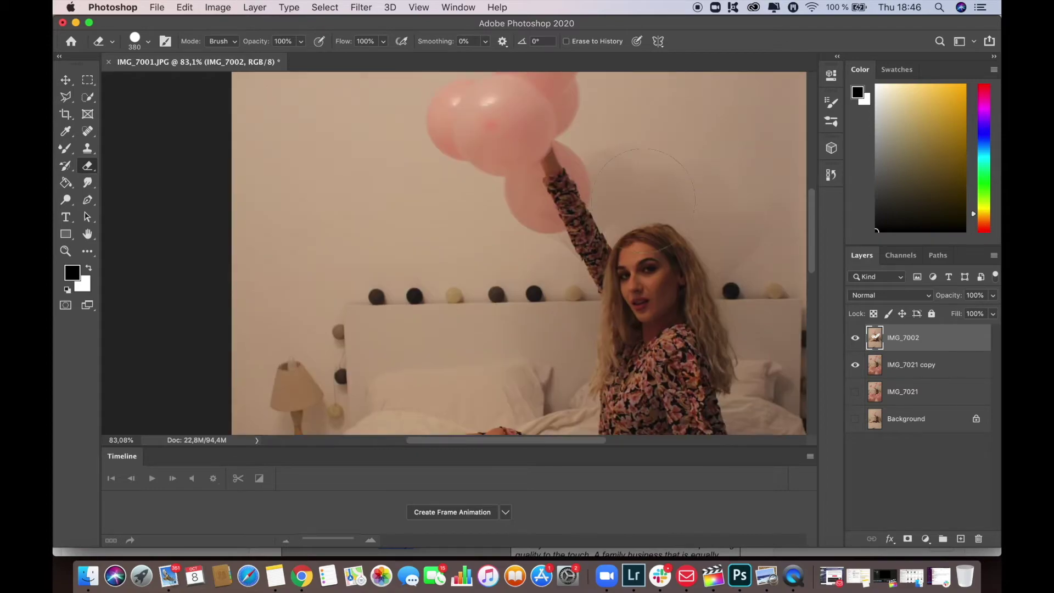
- Try erasing IMG_7002 beside the woman and up toward the held balloons with the 380 px Eraser, and undo the strokes
mouse_move(774, 329)
mouse_down()
mouse_move(769, 395)
mouse_move(782, 404)
mouse_up()
scroll(782, 403, down, 3)
scroll(776, 400, down, 3)
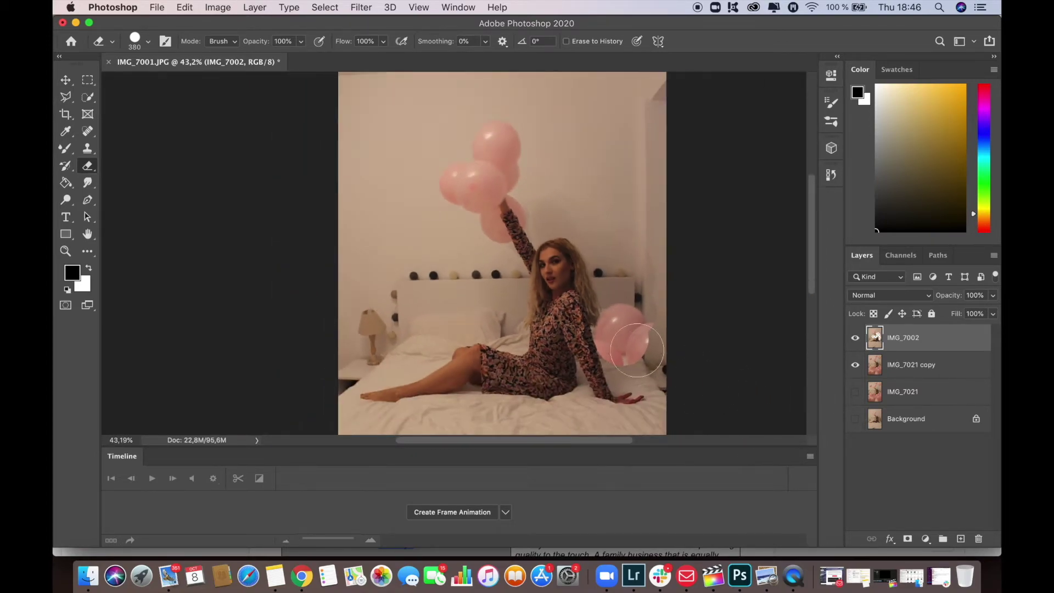
mouse_move(648, 343)
mouse_down()
mouse_move(604, 384)
mouse_move(551, 375)
mouse_move(554, 351)
mouse_move(395, 373)
mouse_move(510, 236)
mouse_move(444, 177)
mouse_up()
key(super+z)
key(super+z)
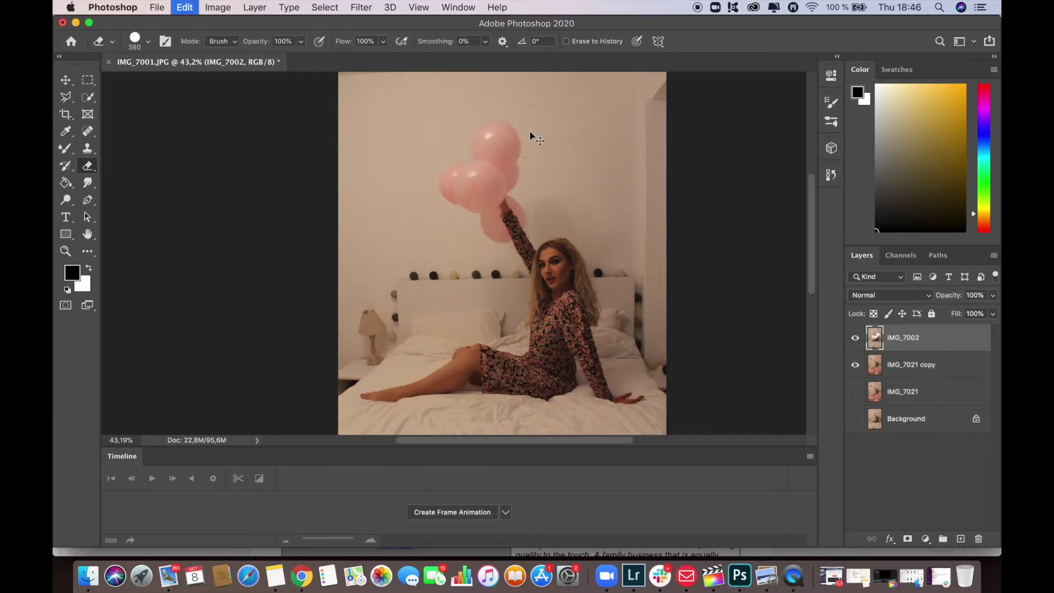
key(super+z)
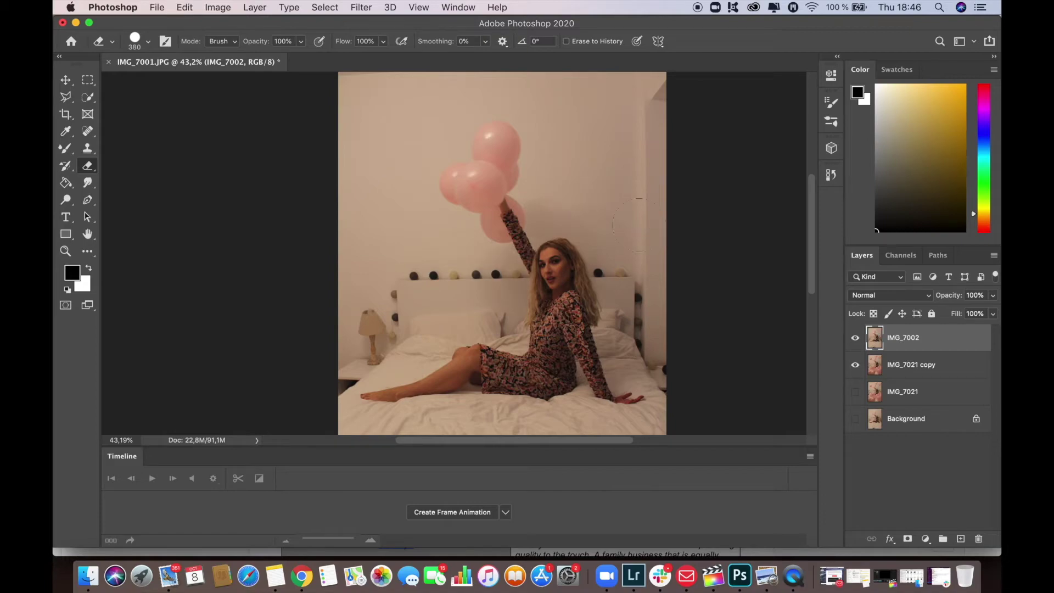
- Erase IMG_7002 over the outer walls, the woman's body and the bed with the 380 px Eraser to reveal the balloons beneath
mouse_move(551, 289)
mouse_down()
mouse_move(560, 268)
mouse_move(555, 314)
mouse_move(521, 316)
mouse_move(485, 281)
mouse_move(504, 291)
mouse_move(421, 295)
mouse_move(422, 263)
mouse_move(390, 238)
mouse_move(370, 174)
mouse_move(411, 140)
mouse_move(353, 124)
mouse_up()
scroll(353, 124, up, 5)
mouse_move(340, 216)
mouse_down()
mouse_move(566, 188)
mouse_move(535, 215)
mouse_move(520, 219)
mouse_move(511, 203)
mouse_move(590, 223)
mouse_move(617, 258)
mouse_up()
key(super+z)
key(super+z)
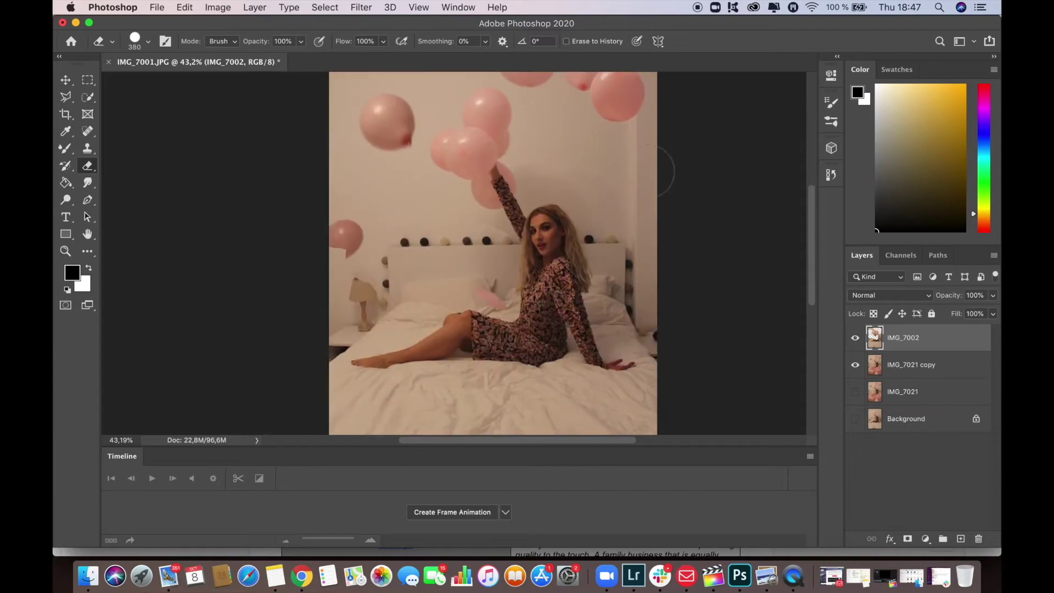
scroll(617, 258, down, 5)
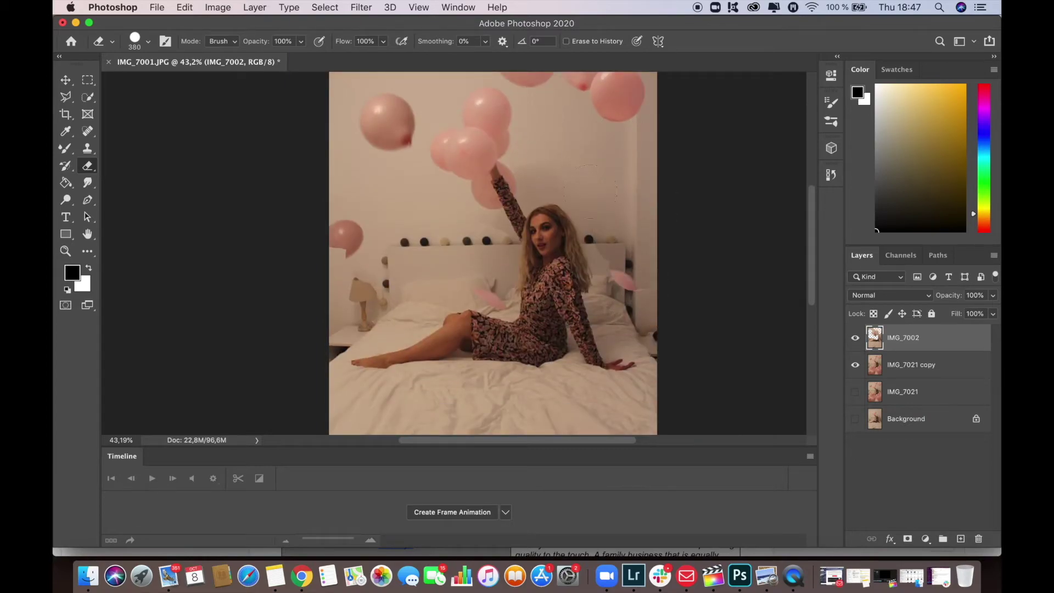
mouse_move(656, 255)
mouse_down()
mouse_move(633, 321)
mouse_move(597, 389)
mouse_move(622, 402)
mouse_up()
scroll(622, 402, down, 3)
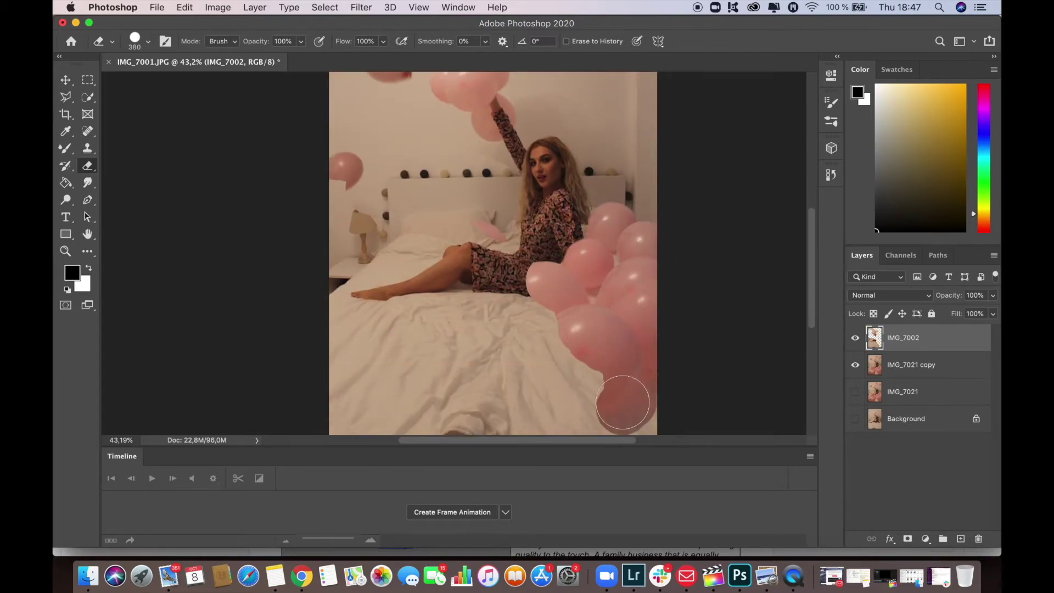
scroll(623, 402, down, 5)
mouse_move(524, 388)
mouse_down()
mouse_move(338, 381)
mouse_move(559, 396)
mouse_move(411, 317)
mouse_move(382, 274)
mouse_move(485, 310)
mouse_move(451, 299)
mouse_move(372, 234)
mouse_move(372, 317)
mouse_move(446, 381)
mouse_move(436, 324)
mouse_move(394, 242)
mouse_up()
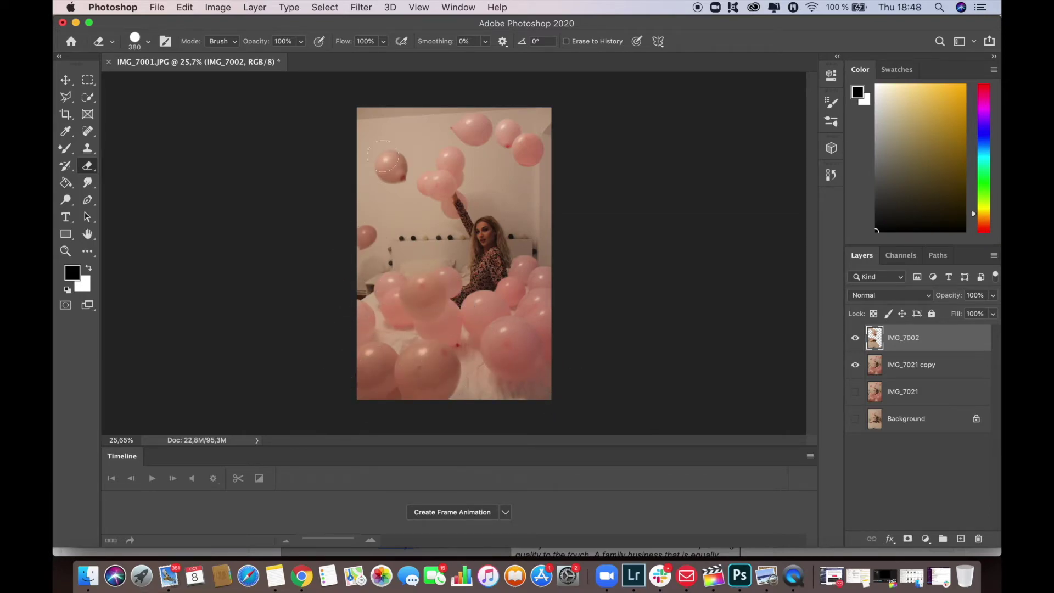
- Compare the composite with and without the erased IMG_7002 layer by toggling its visibility
click(855, 365)
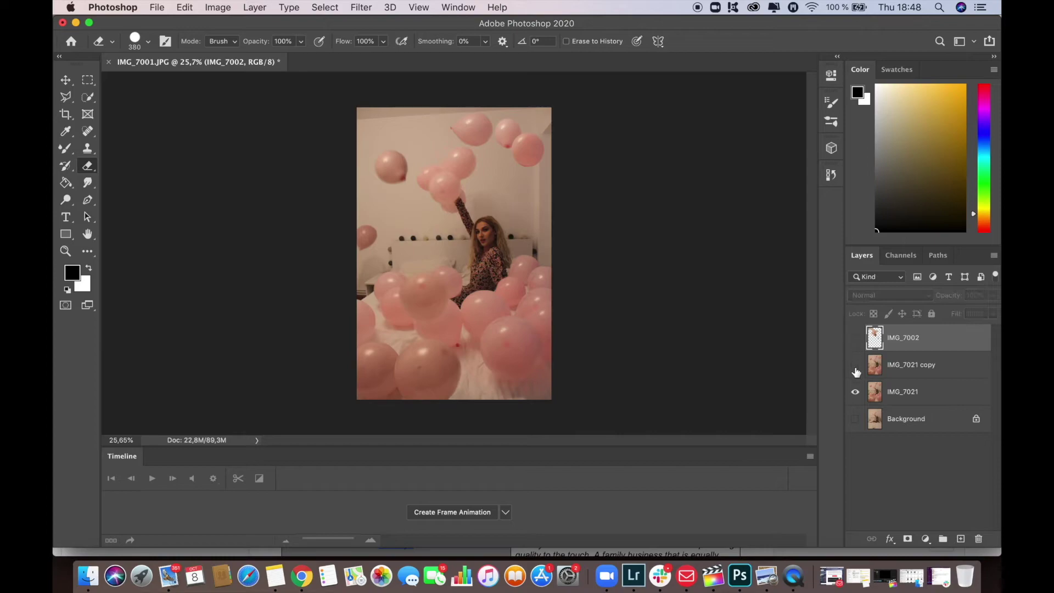
click(855, 338)
click(855, 339)
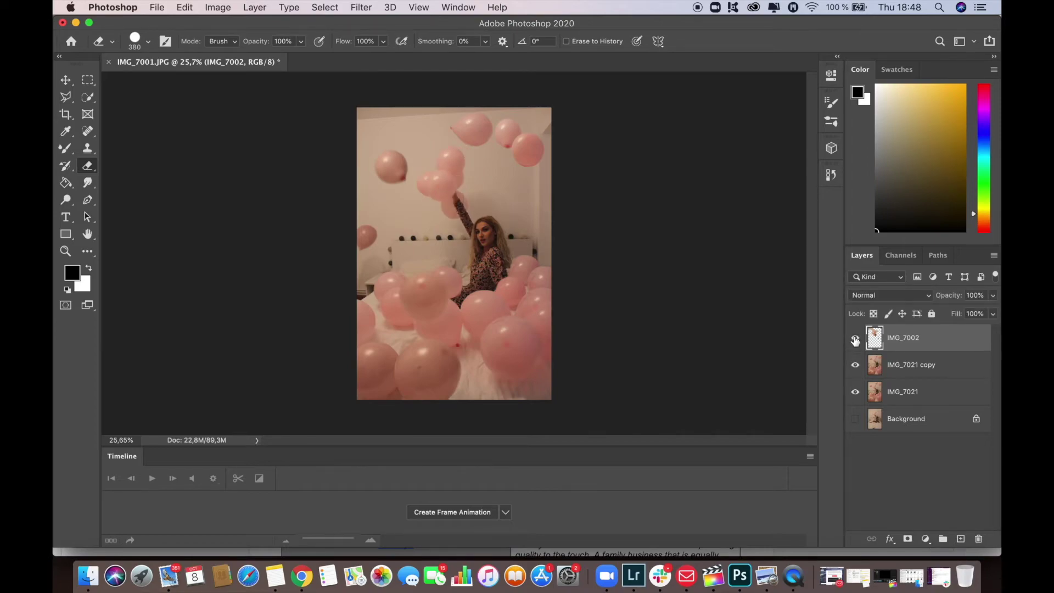
click(855, 339)
click(855, 340)
click(855, 339)
click(855, 339)
- Reduce the Eraser to a softer 67 px brush and touch up IMG_7002 beside the raised arm
scroll(418, 208, up, 5)
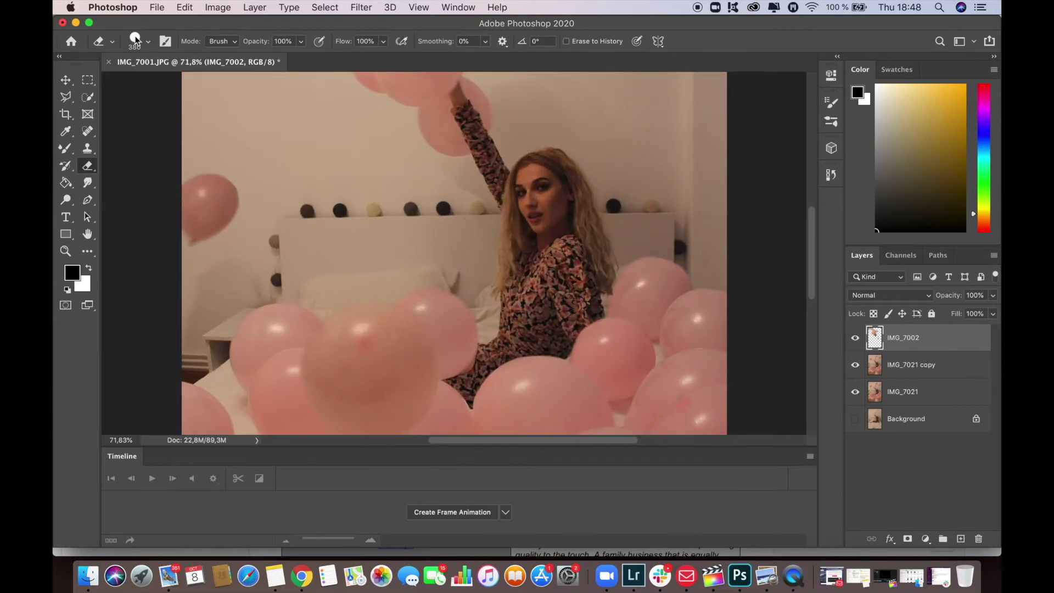
click(135, 40)
drag(185, 83, 153, 82)
drag(209, 112, 78, 112)
click(444, 177)
- Inspect the remaining IMG_7002 pixels alone, and compare them over IMG_7021 by toggling layer visibility
scroll(434, 195, down, 4)
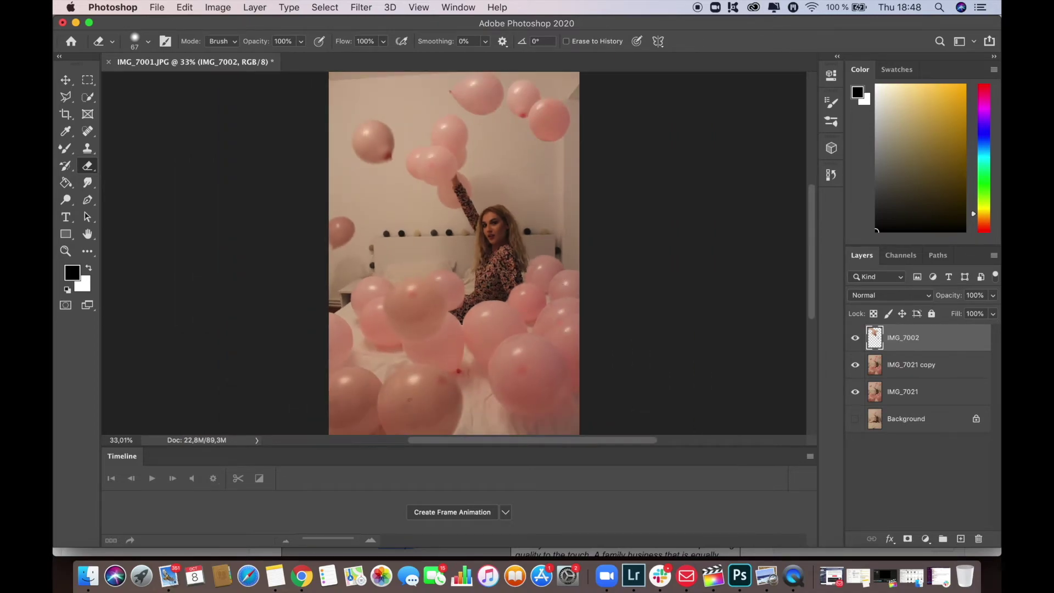
drag(855, 367, 855, 392)
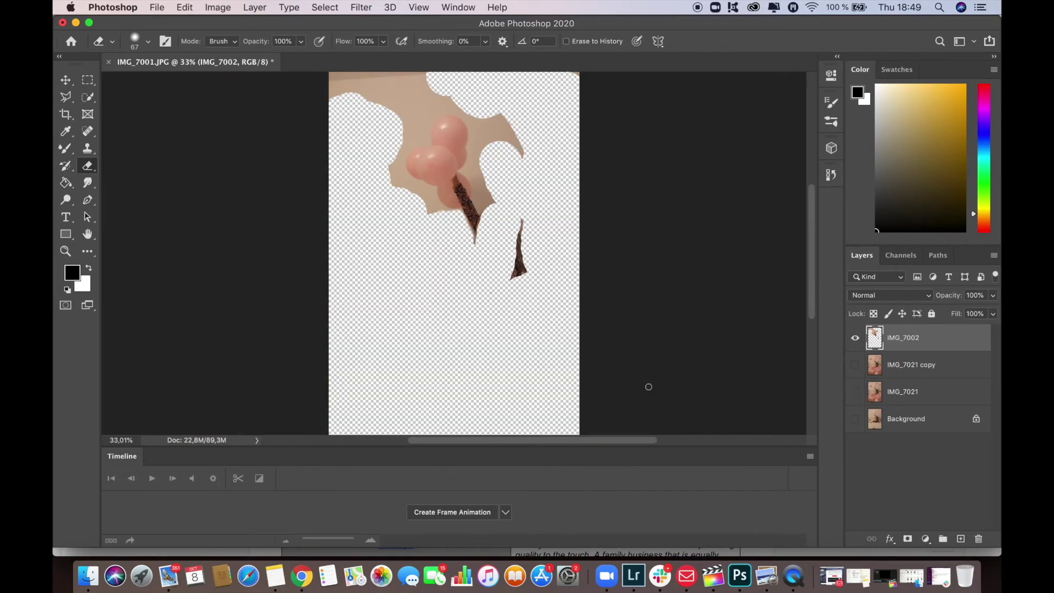
click(855, 365)
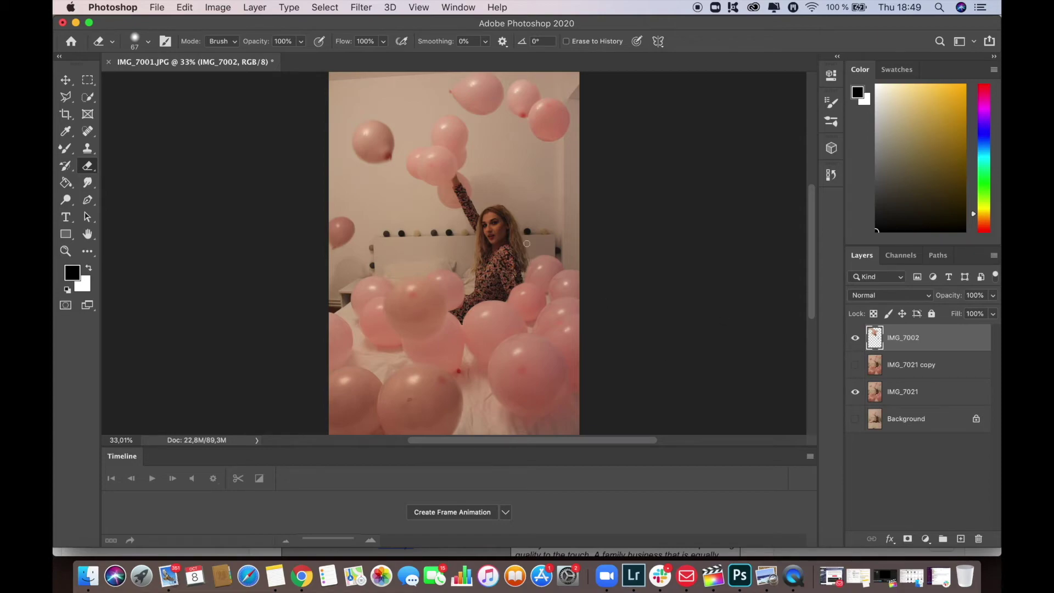
click(855, 339)
click(855, 338)
click(855, 339)
click(855, 339)
click(855, 339)
click(855, 341)
click(855, 340)
click(855, 340)
- Show IMG_7021 copy and merge the IMG_7002 layer into it
click(855, 365)
right_click(899, 368)
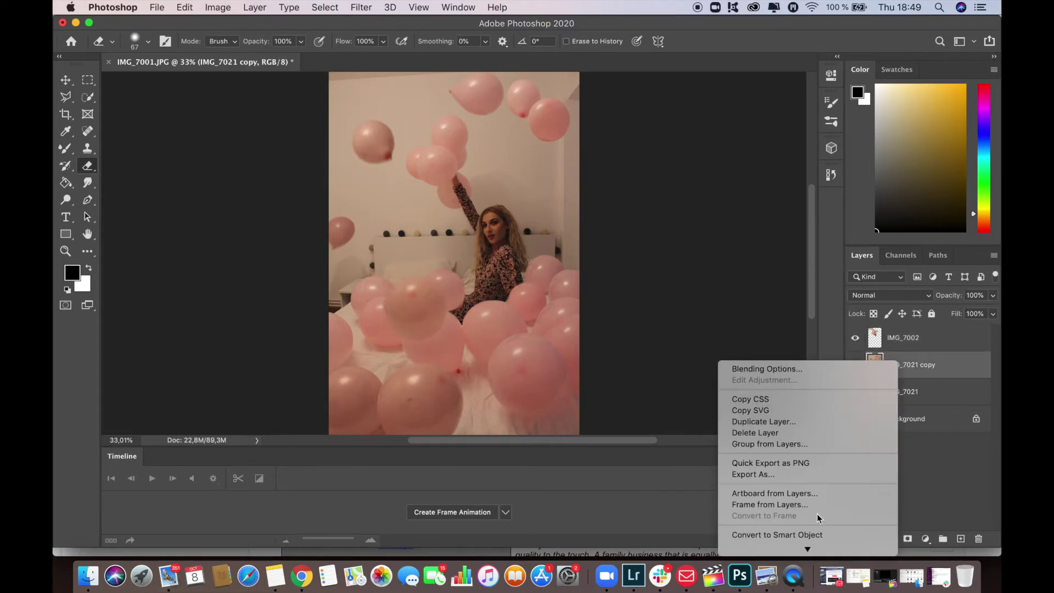
click(780, 420)
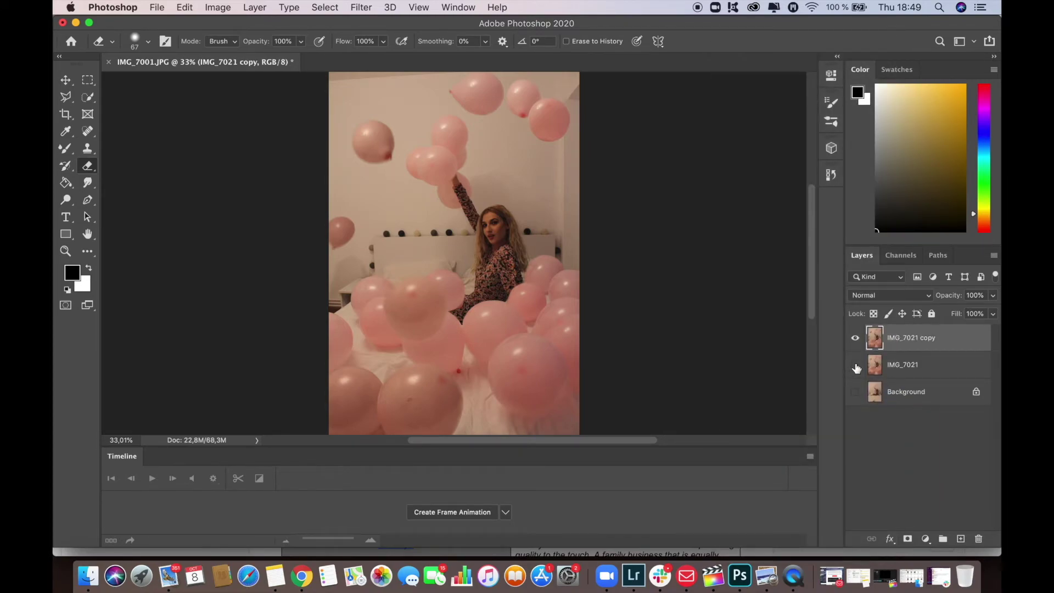
- Duplicate IMG_7021 as IMG_7021 copy 2, and move IMG_7021 copy just above the Background, leaving only copy 2 visible
click(856, 340)
click(888, 366)
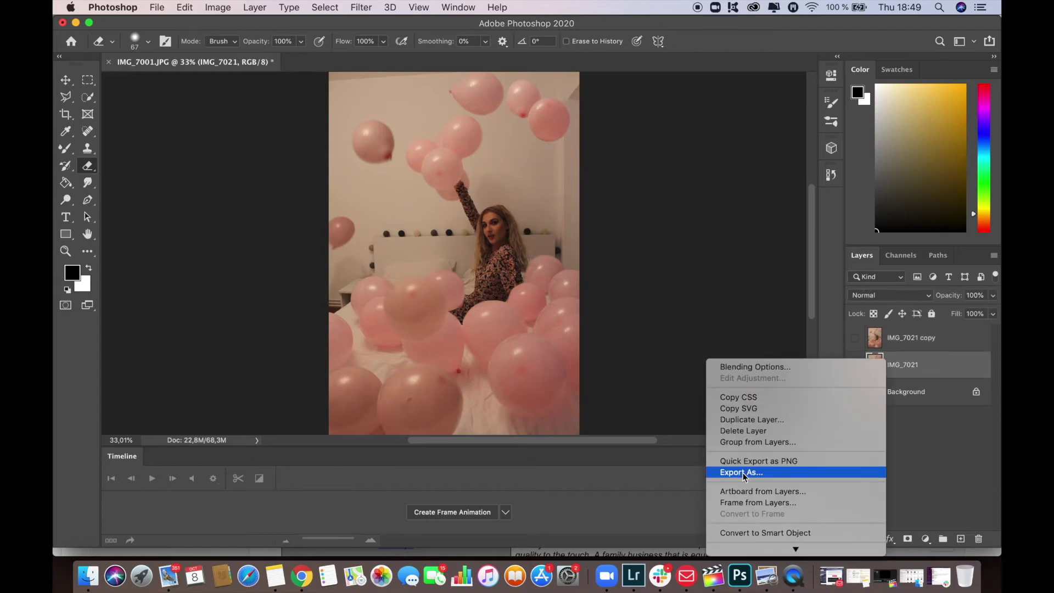
click(752, 142)
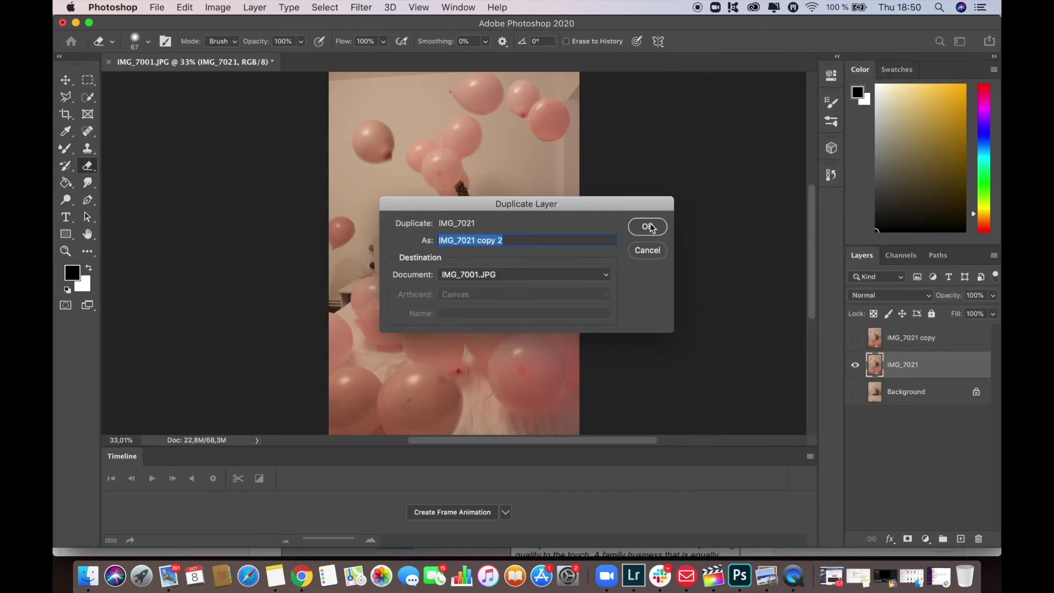
click(649, 227)
drag(913, 344, 896, 403)
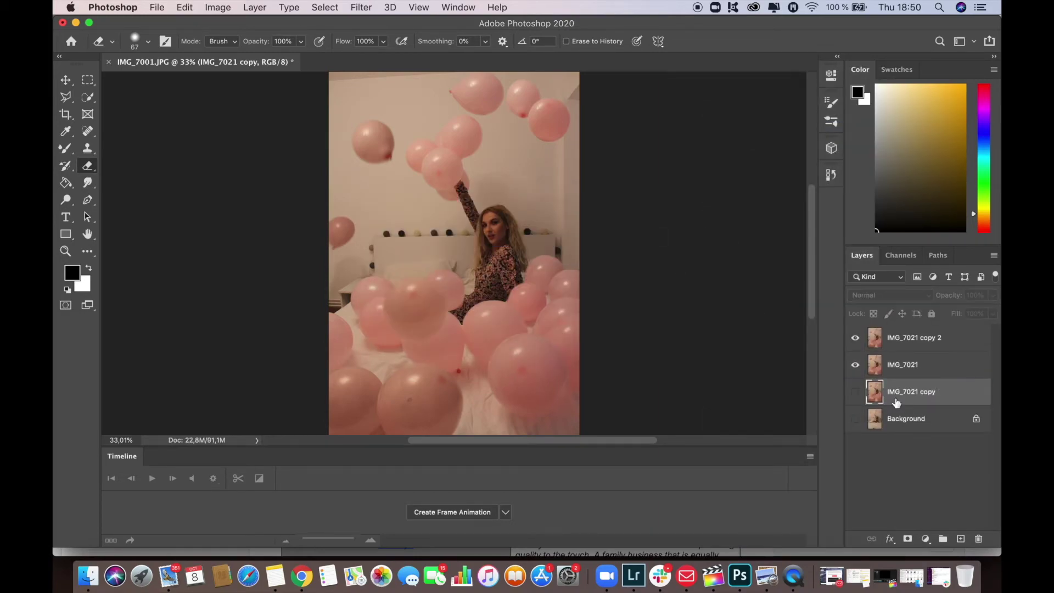
click(854, 365)
scroll(633, 301, up, 3)
scroll(633, 301, down, 2)
click(155, 7)
click(181, 269)
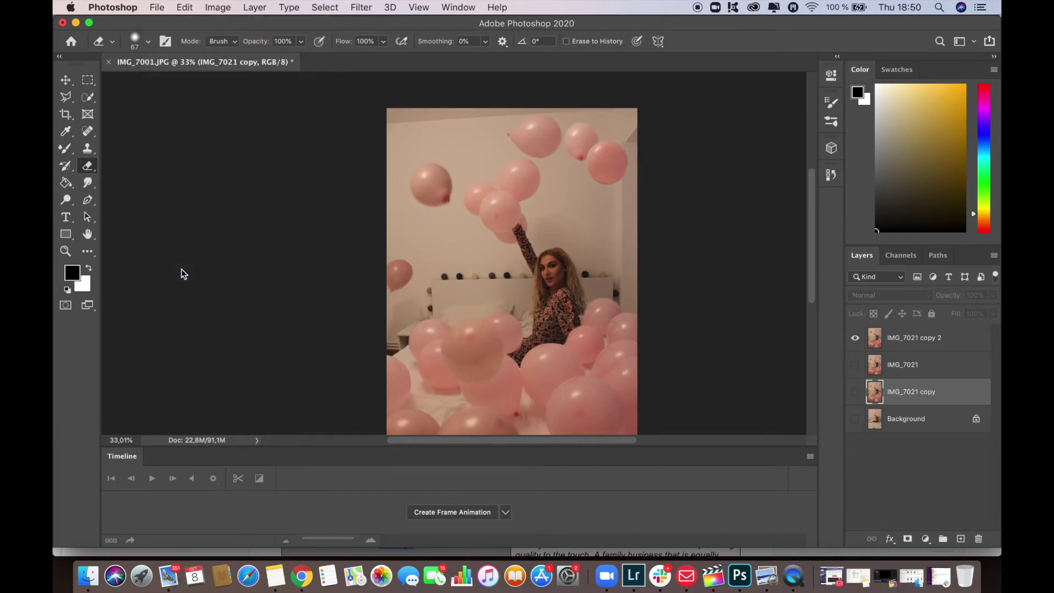
scroll(557, 235, down, 5)
click(734, 159)
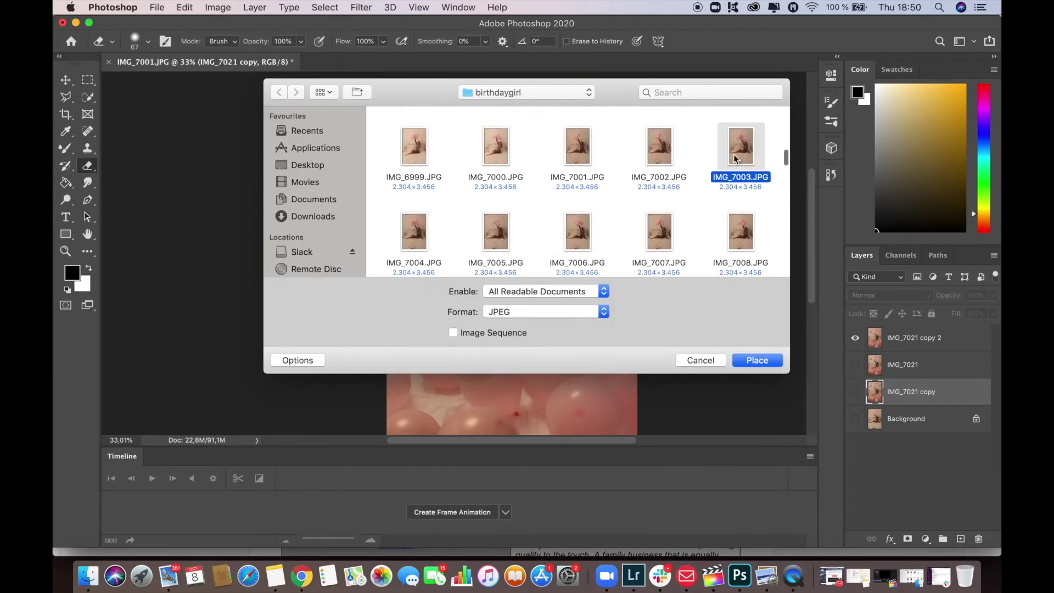
double_click(734, 159)
click(993, 295)
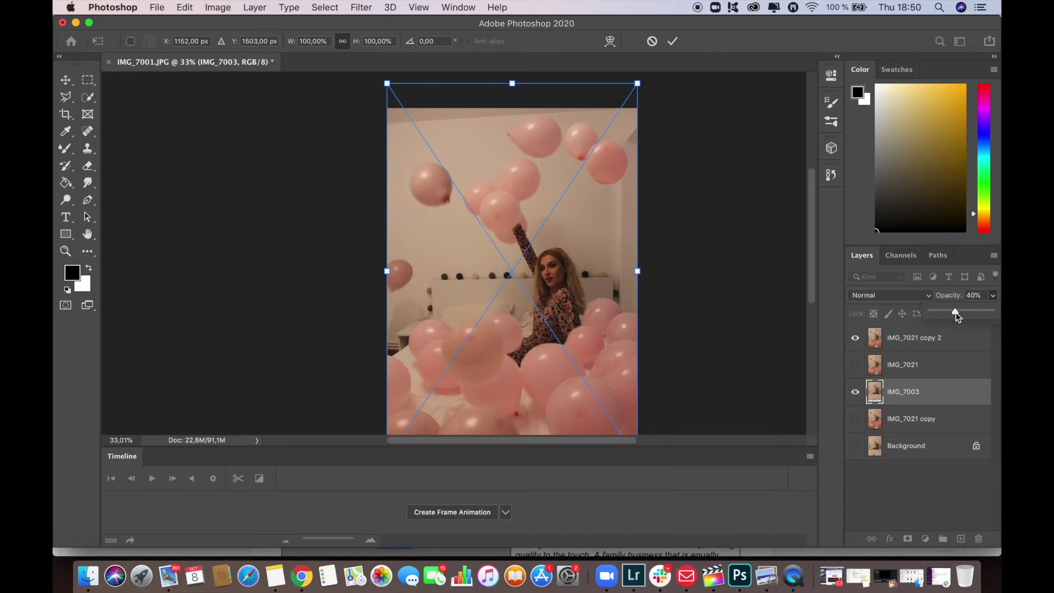
key(Escape)
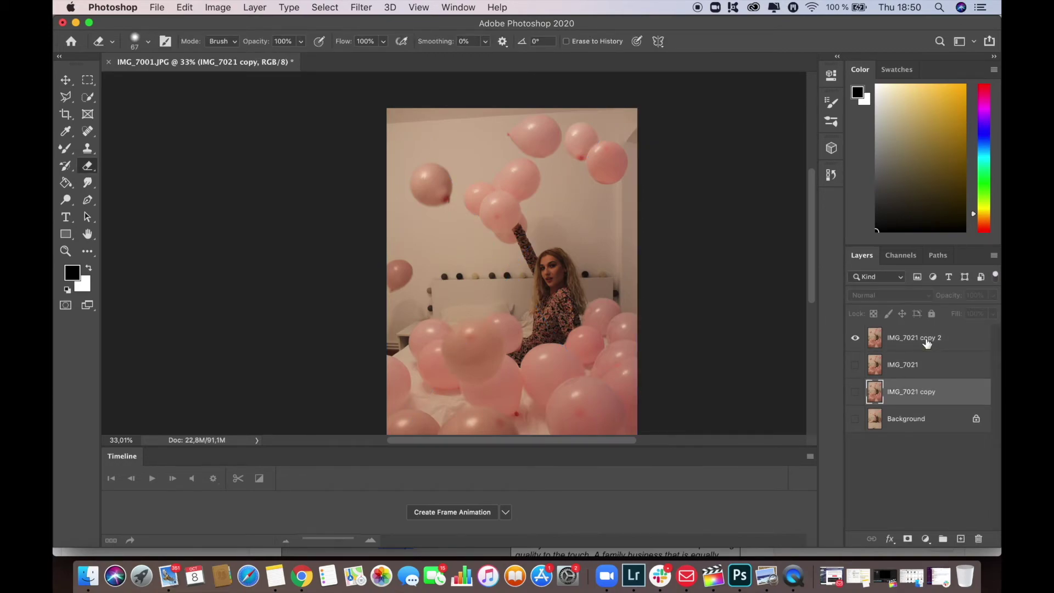
- Compare the balloon positions in IMG_7021 and IMG_7021 copy by toggling layer visibility
click(854, 391)
click(854, 365)
click(854, 339)
click(854, 365)
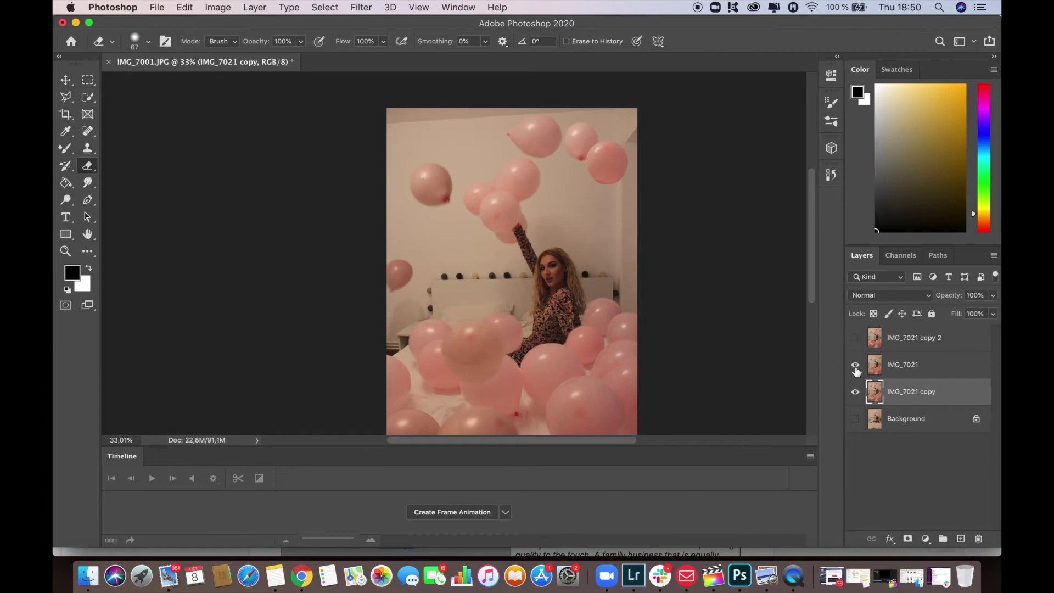
click(854, 365)
- Erase IMG_7003 over the upper wall balloons, around the woman and across her legs with the 284 px Eraser
mouse_move(530, 140)
mouse_down()
mouse_move(548, 135)
mouse_move(603, 167)
mouse_up()
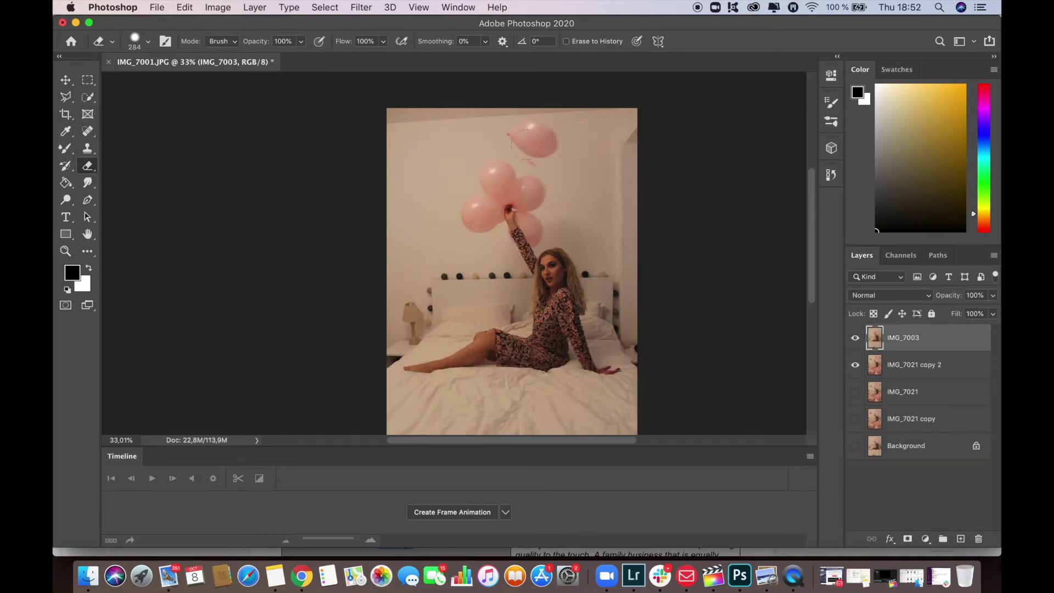
mouse_move(567, 216)
mouse_down()
mouse_move(494, 353)
mouse_move(371, 389)
mouse_move(386, 138)
mouse_move(436, 196)
mouse_move(451, 327)
mouse_up()
scroll(451, 327, down, 3)
- Enlarge the Eraser to 380 px, erase IMG_7003 over the lower bed, and compare the layer on and off
click(147, 41)
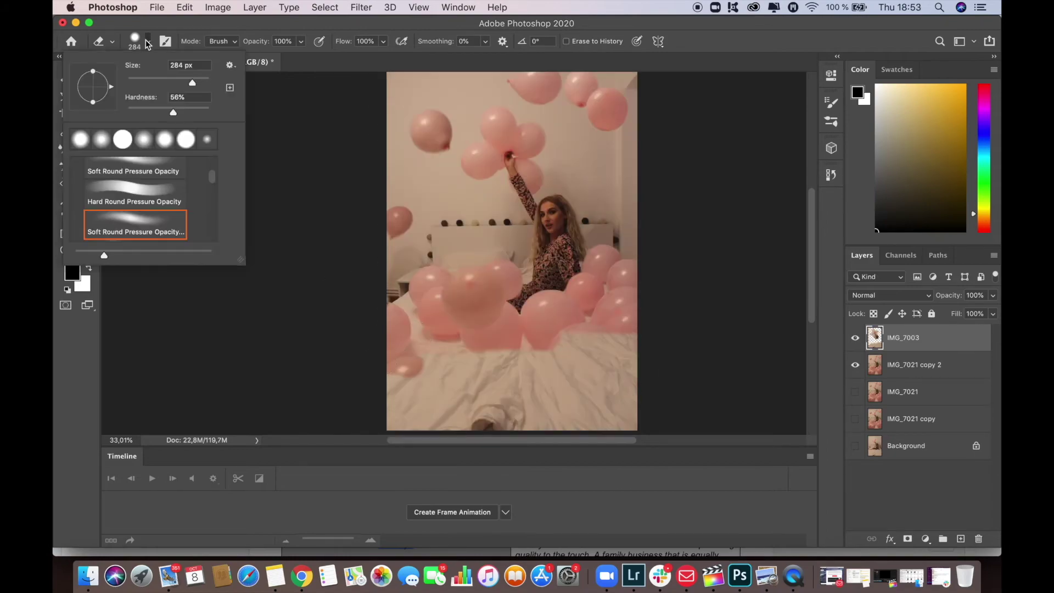
drag(191, 81, 197, 82)
key(Return)
drag(406, 384, 643, 414)
scroll(387, 267, up, 4)
scroll(386, 266, down, 2)
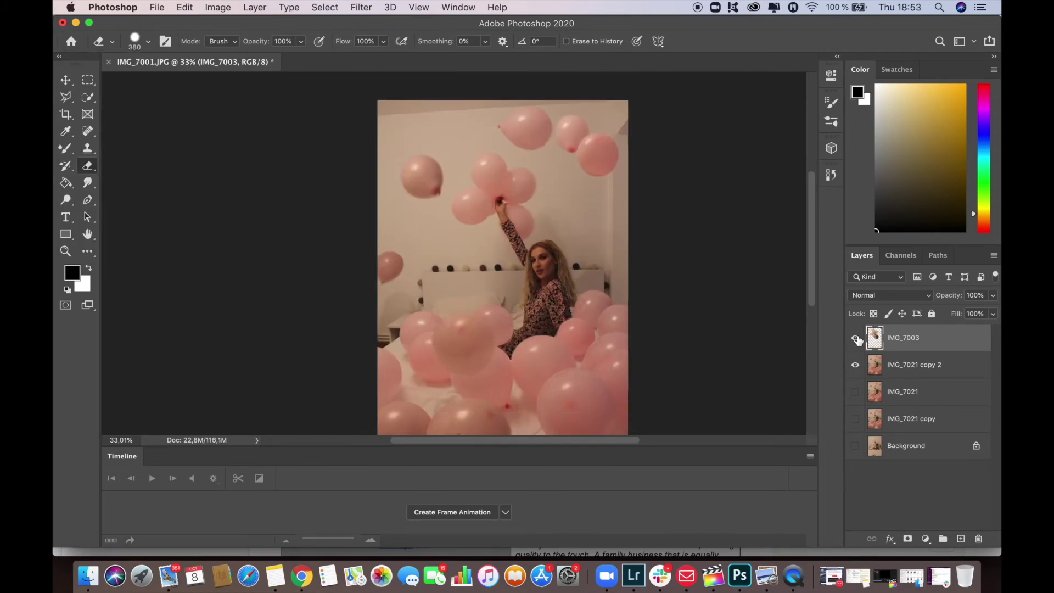
click(855, 338)
click(855, 338)
- Reduce the Eraser to 51 px, refine IMG_7003 beside the raised sleeve, and compare the layer on and off
scroll(538, 324, up, 3)
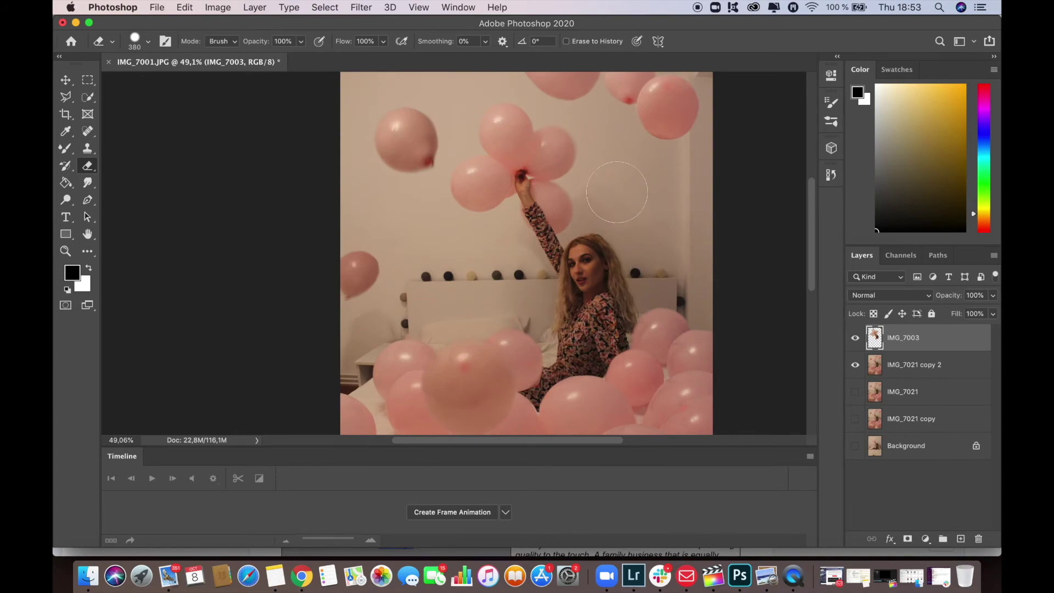
click(147, 42)
click(147, 82)
click(157, 112)
scroll(454, 253, up, 3)
click(567, 215)
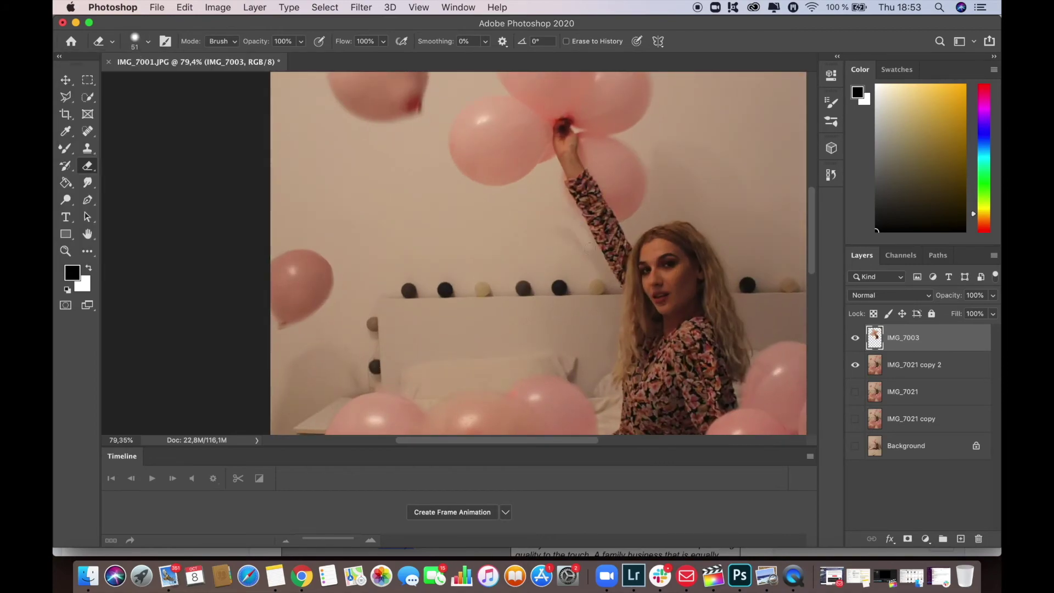
scroll(581, 253, down, 2)
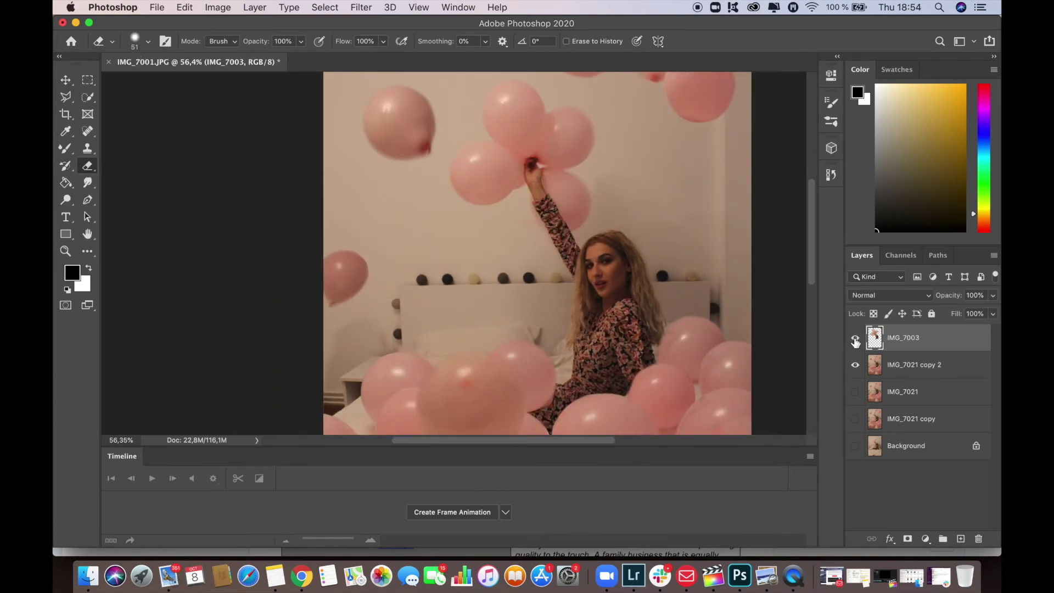
click(854, 338)
click(854, 338)
- Set the Eraser to 364 px, erase IMG_7003 over the woman's dress and hair, and compare the layer on and off
click(141, 41)
drag(125, 80, 151, 80)
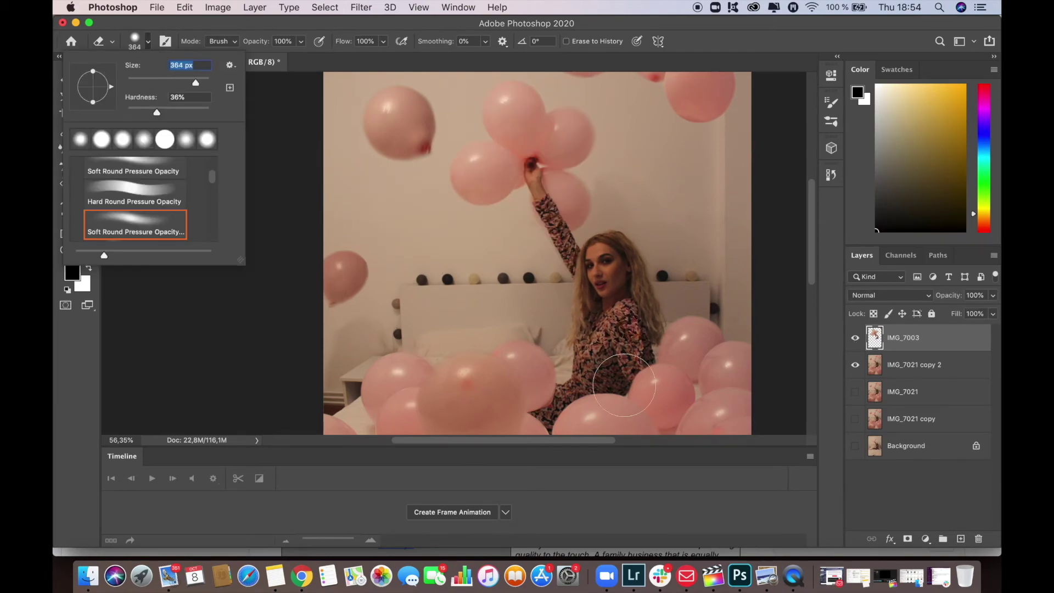
key(Return)
click(854, 338)
click(855, 338)
click(855, 339)
click(854, 338)
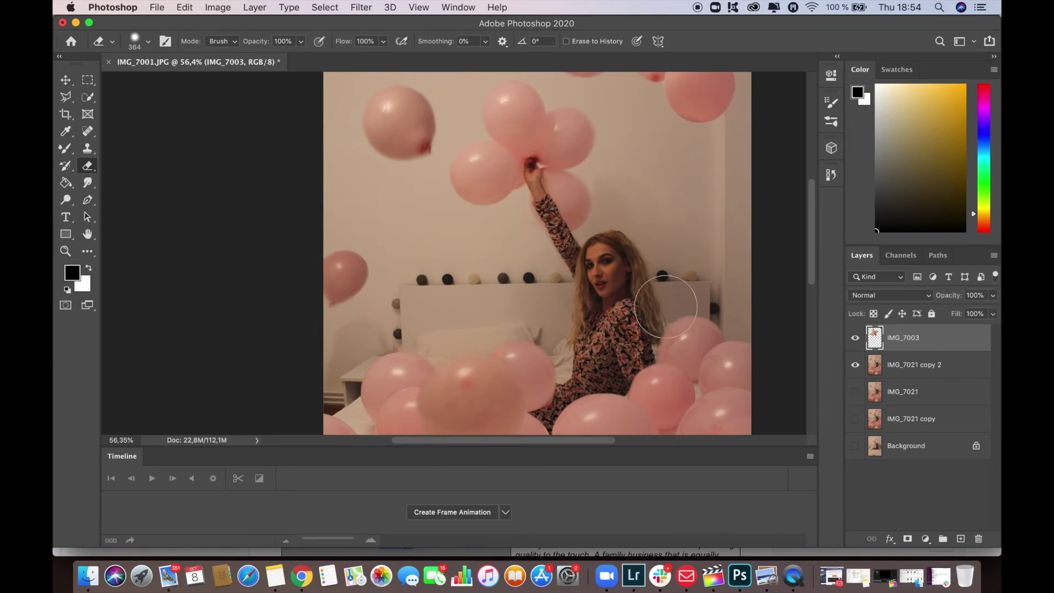
click(854, 338)
click(853, 337)
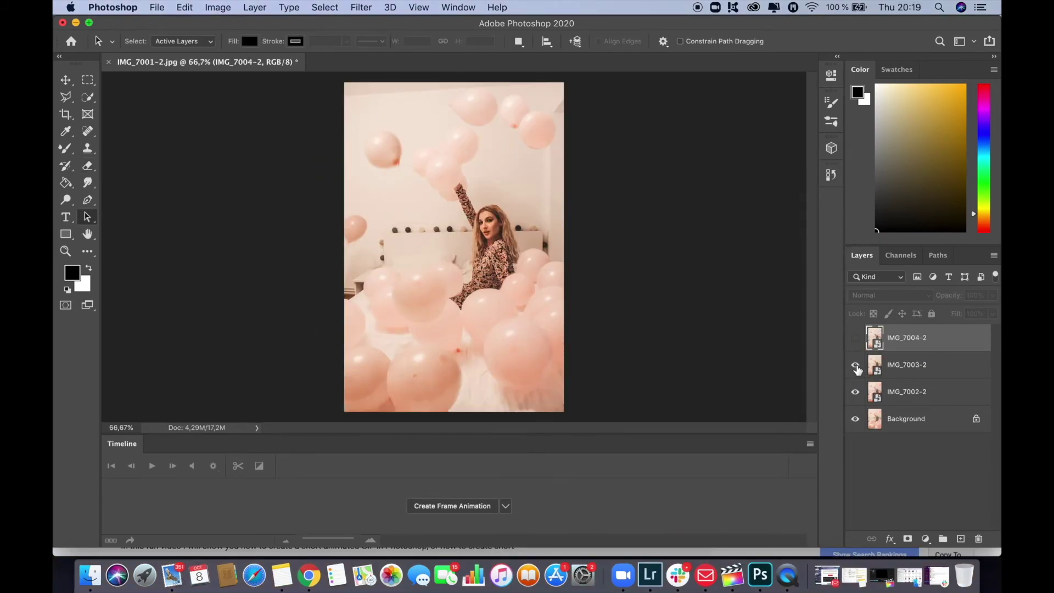
- Review the layers of IMG_7001-2.jpg one by one, leave all of them visible, and create a frame animation
click(855, 365)
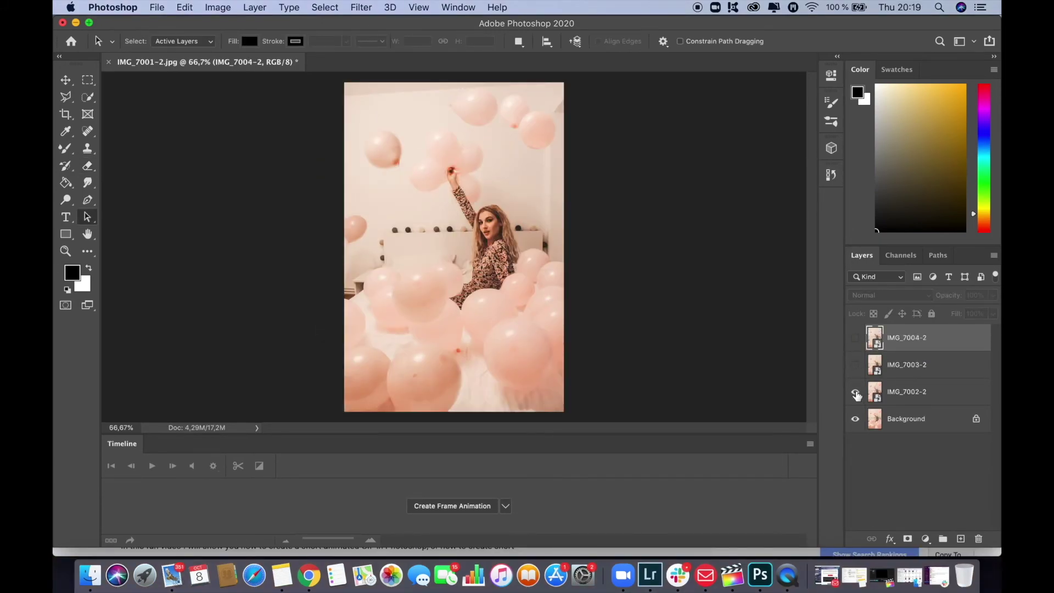
click(855, 392)
click(855, 393)
click(855, 366)
click(855, 338)
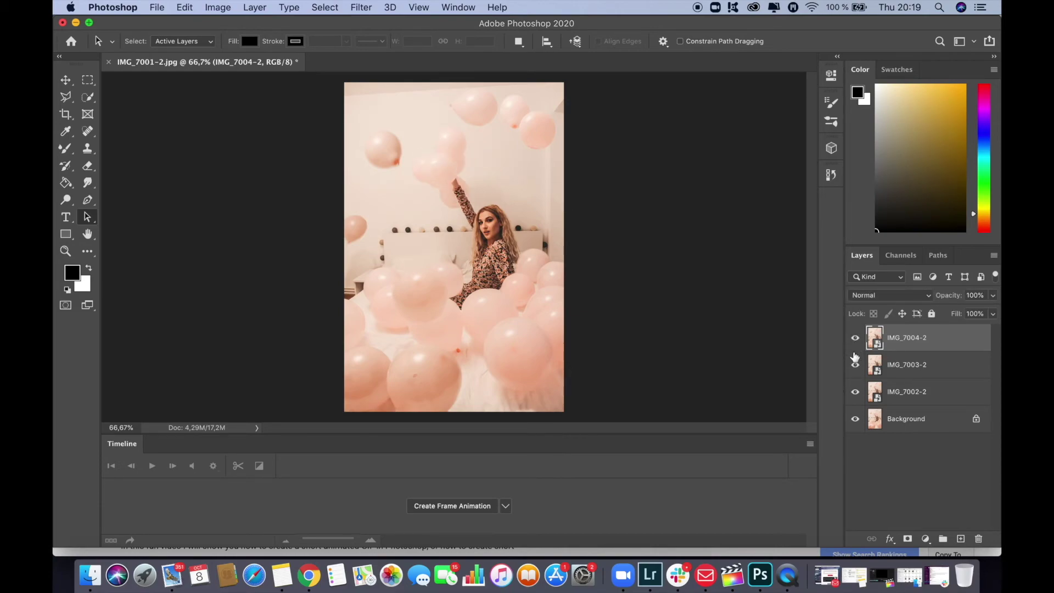
click(449, 508)
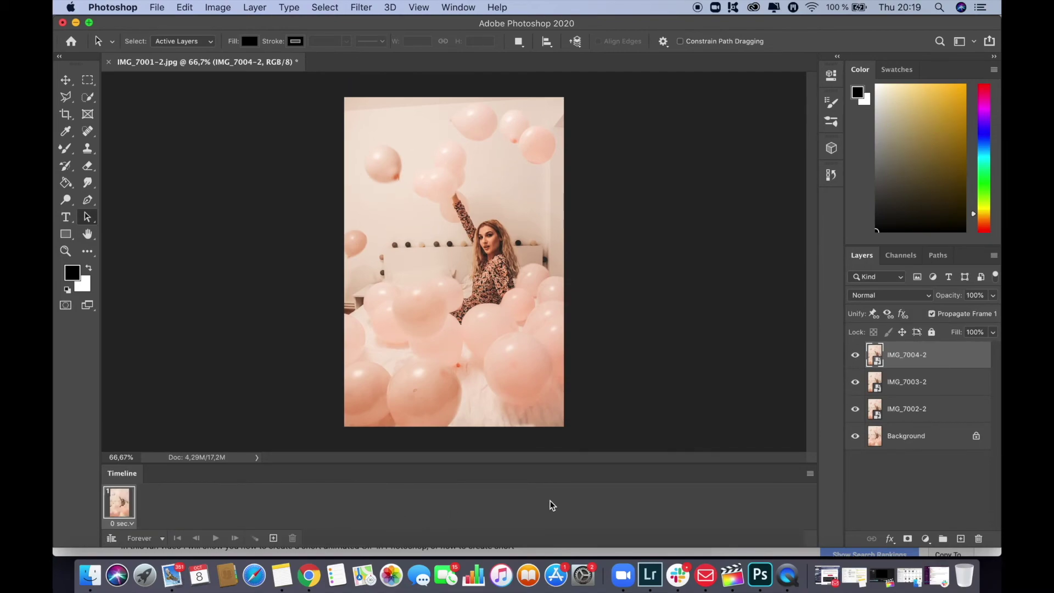
- Make animation frames from the layers of IMG_7001-2.jpg and set frame 1's delay to 0.1 seconds
click(810, 474)
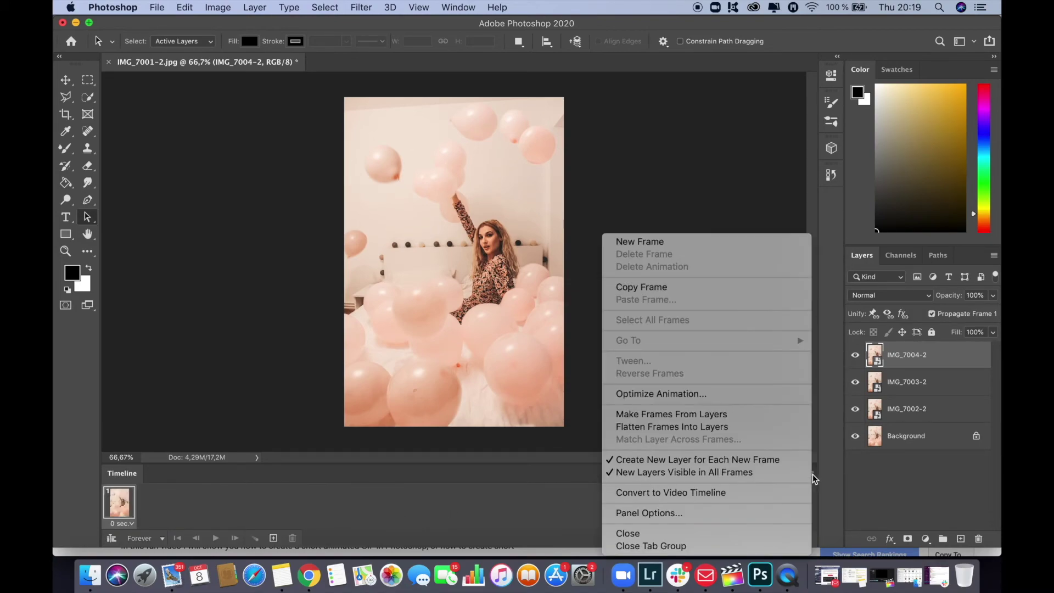
click(739, 421)
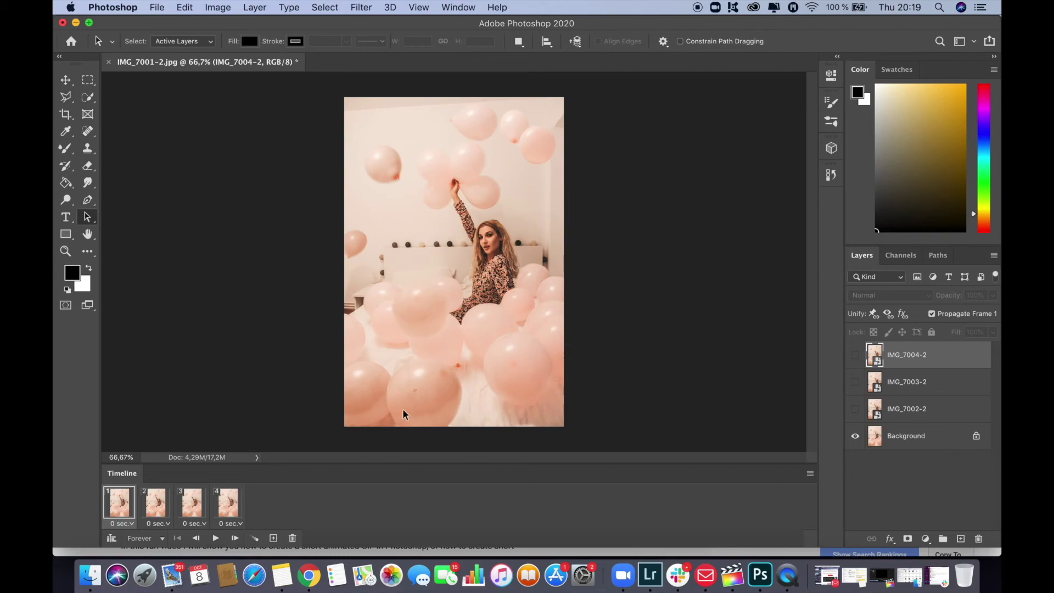
click(131, 525)
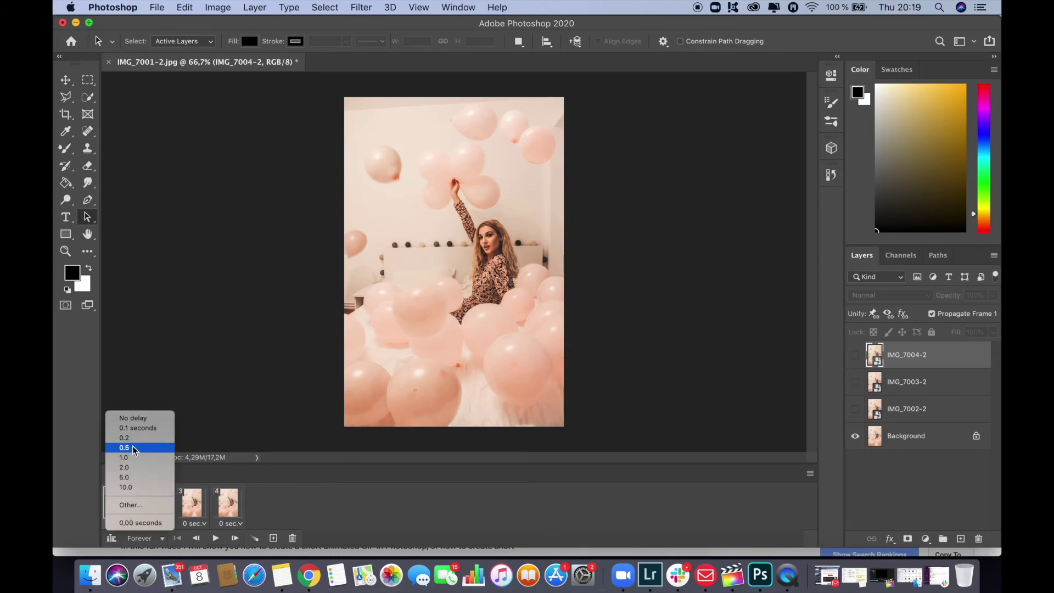
click(136, 430)
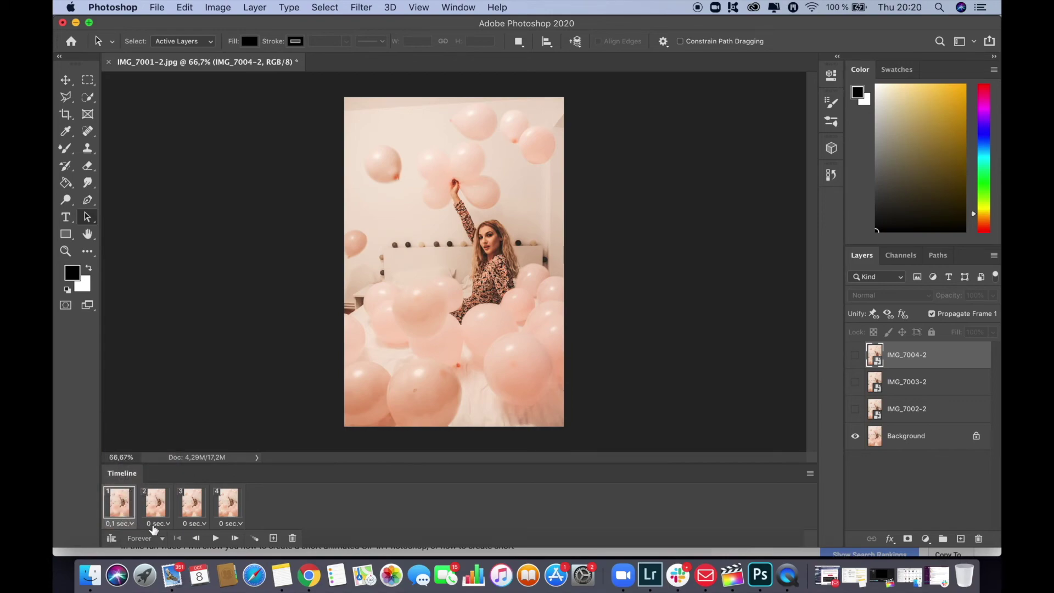
- Set the delay of frames 2, 3 and 4 to 0.1 seconds each and play the animation
click(158, 525)
click(168, 429)
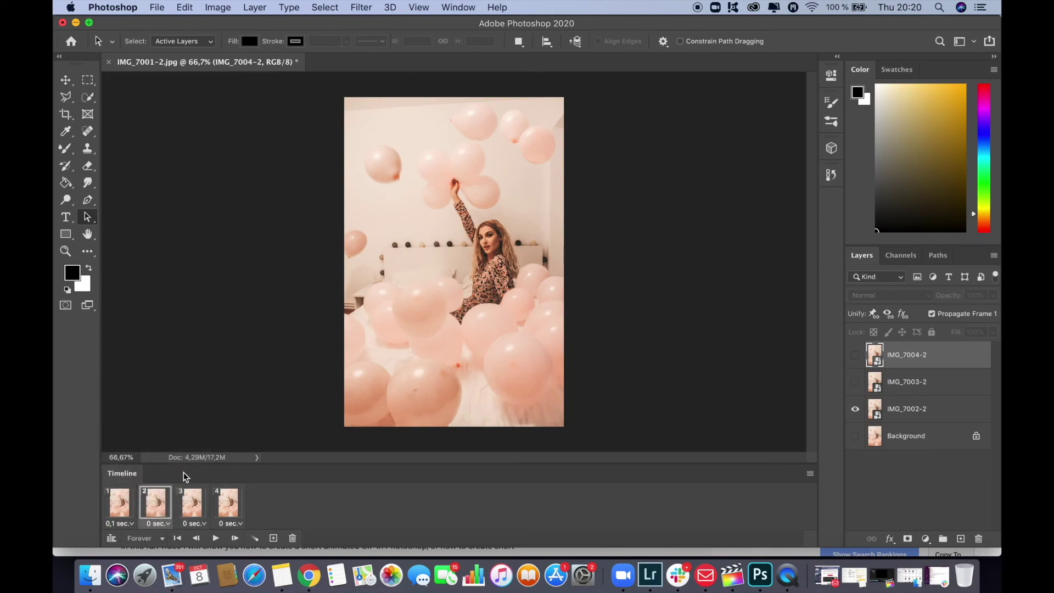
click(192, 502)
click(194, 523)
click(212, 432)
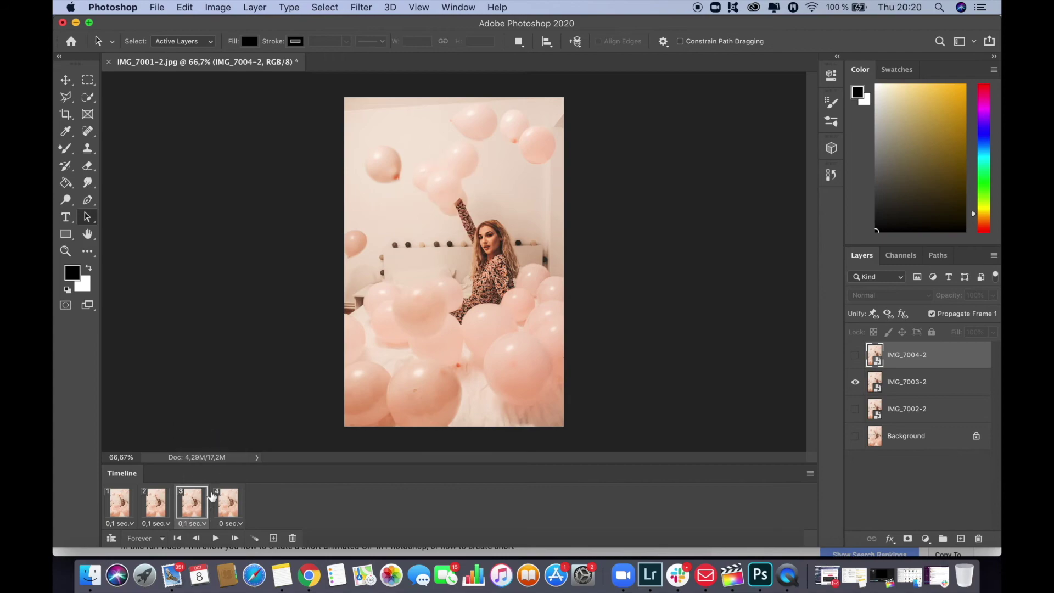
click(230, 523)
click(243, 428)
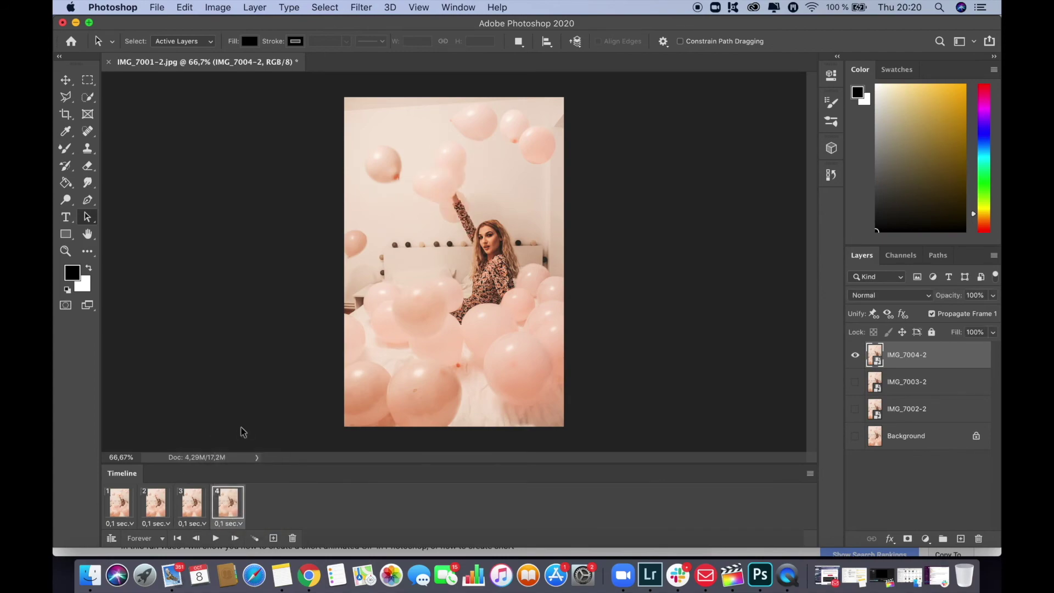
click(214, 538)
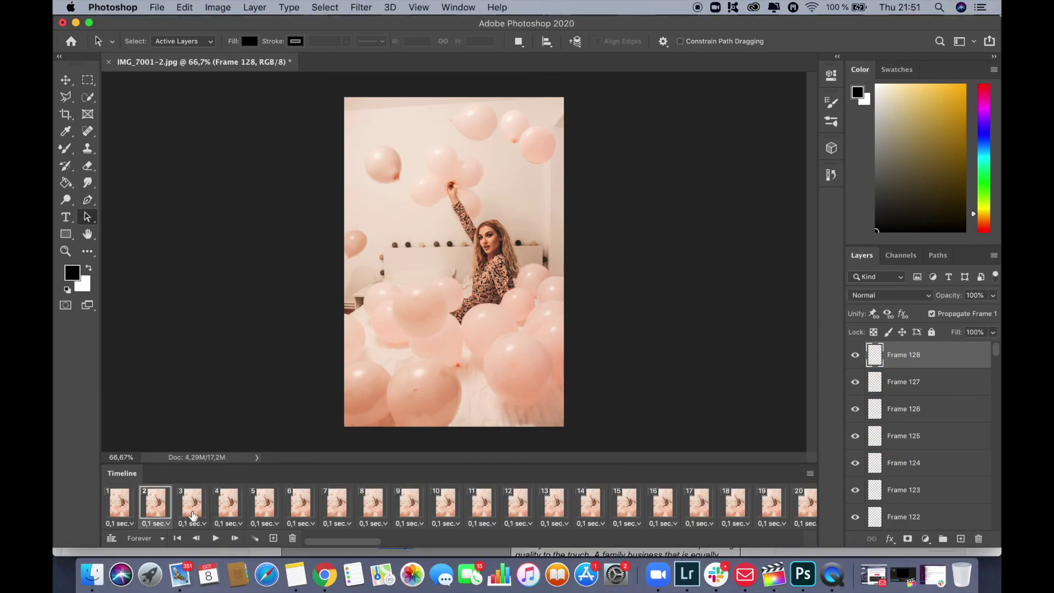
- Examine the extended frame sequence, viewing frames 3 to 6 one by one and looking through the frames after them
click(192, 514)
click(226, 512)
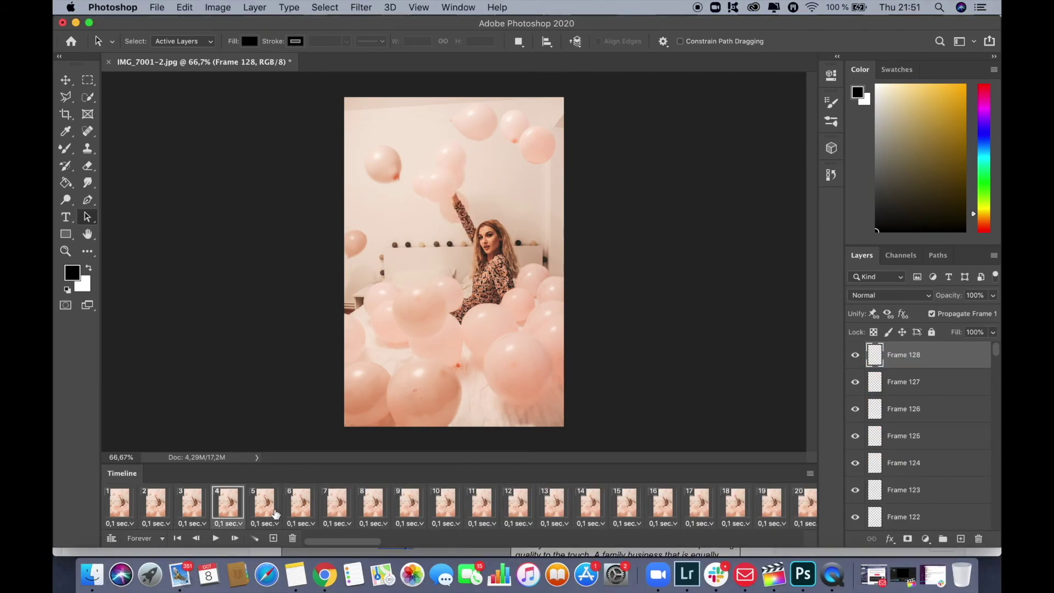
click(267, 513)
click(303, 512)
scroll(306, 511, right, 6)
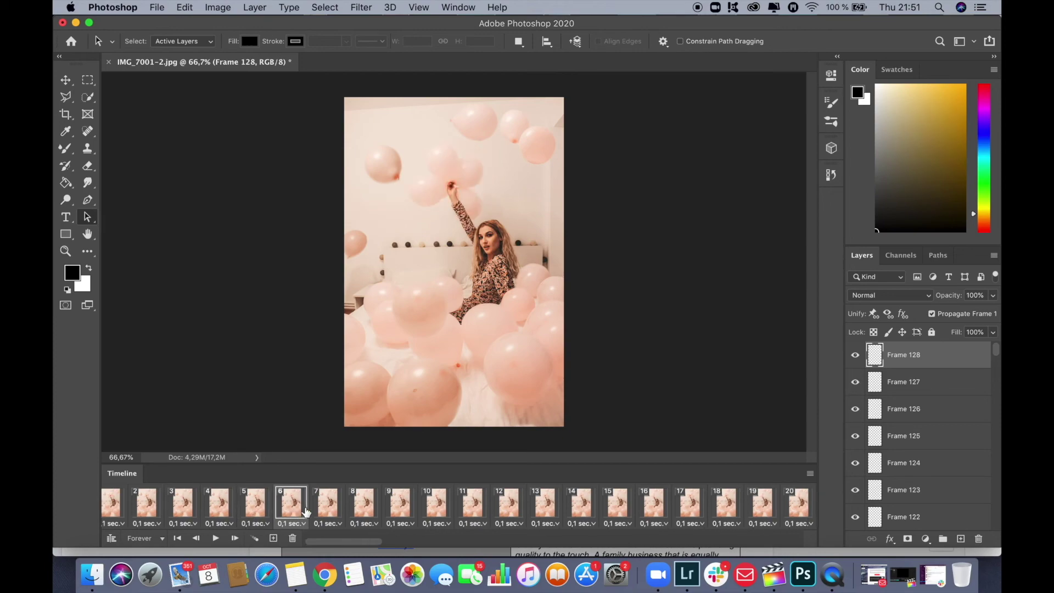
scroll(305, 511, right, 2)
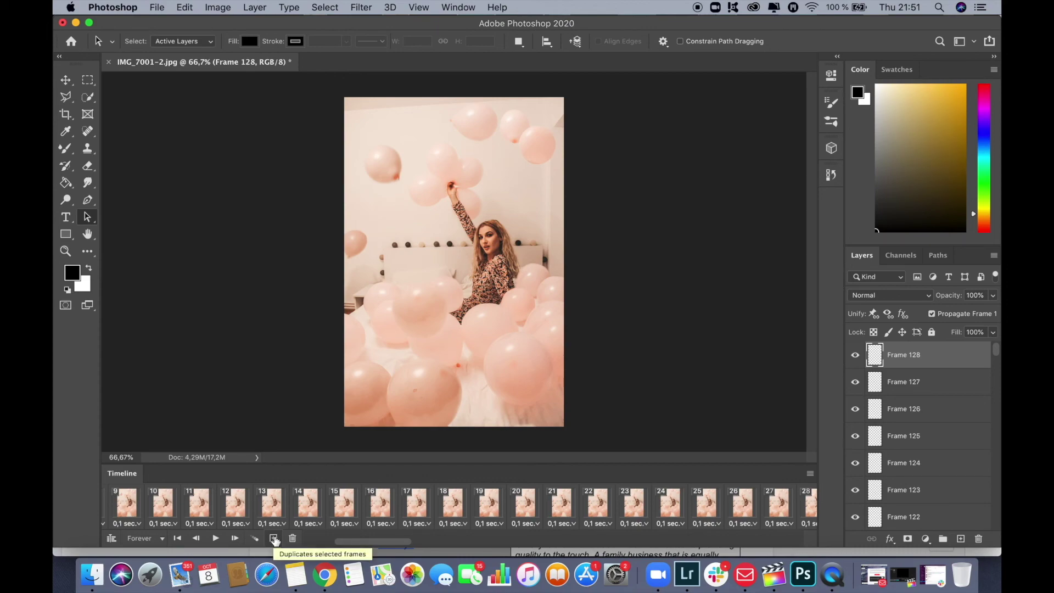
scroll(420, 508, right, 20)
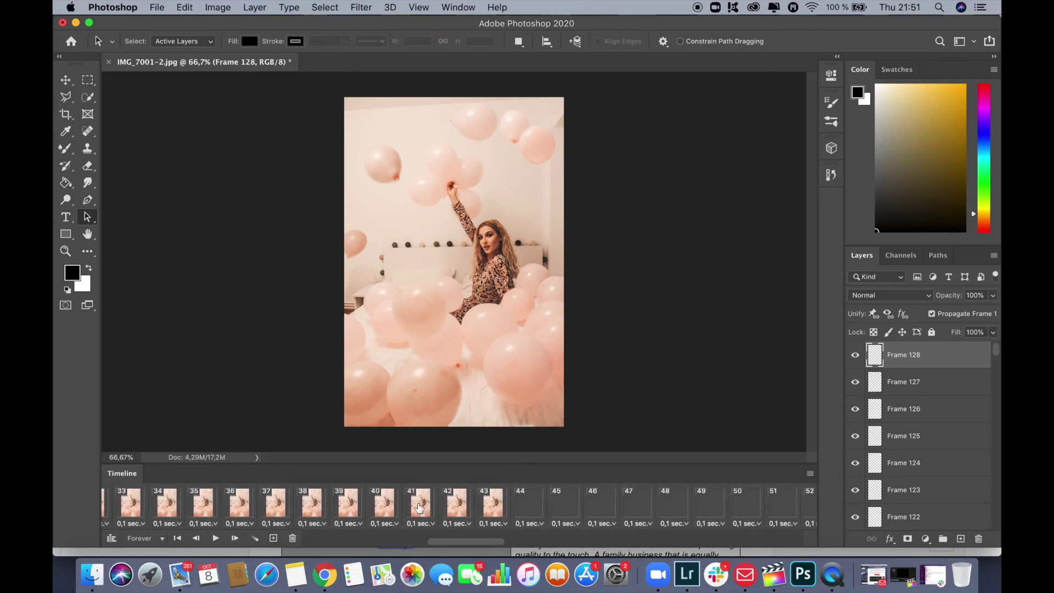
scroll(420, 508, right, 20)
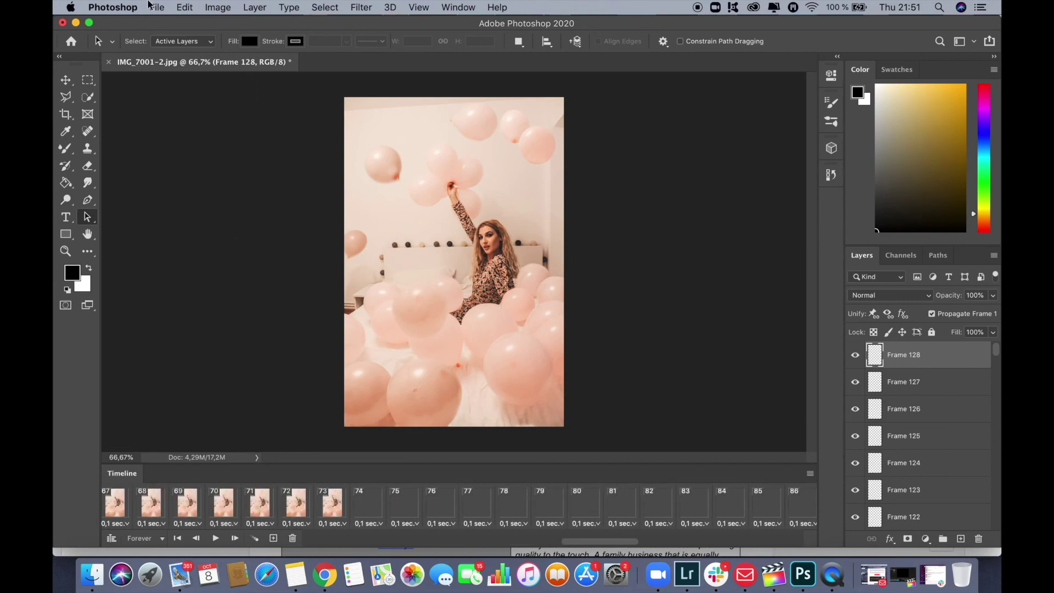
- Start exporting the frame animation with Render Video
click(156, 7)
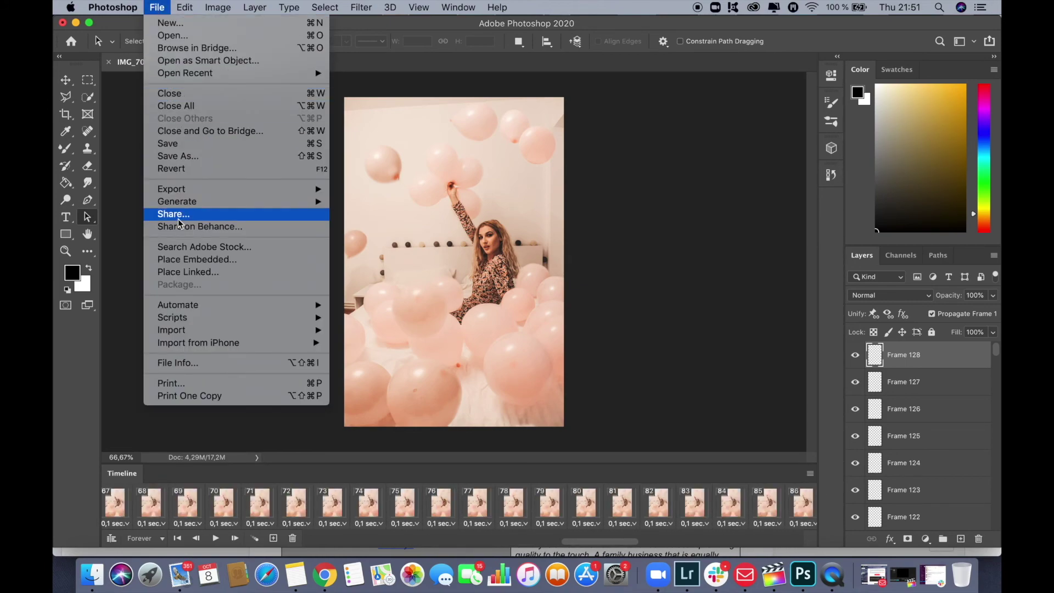
mouse_move(193, 203)
mouse_move(283, 189)
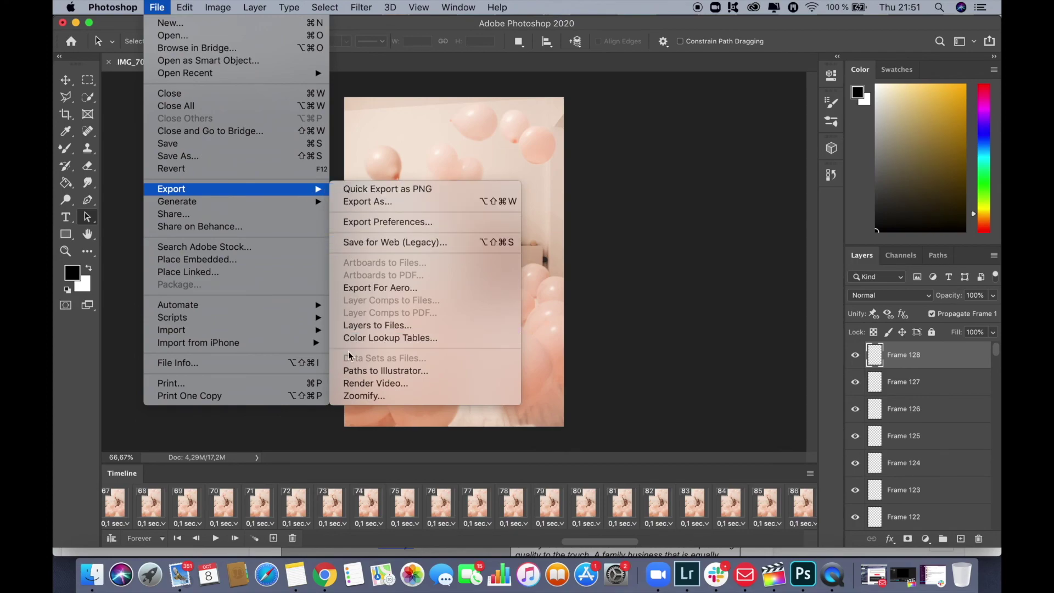
click(354, 384)
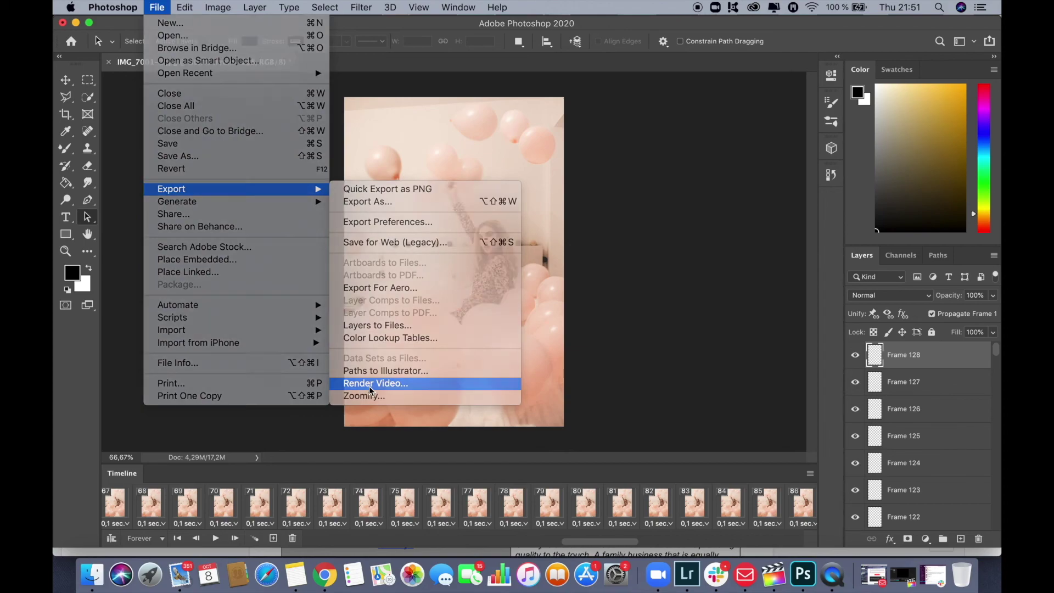